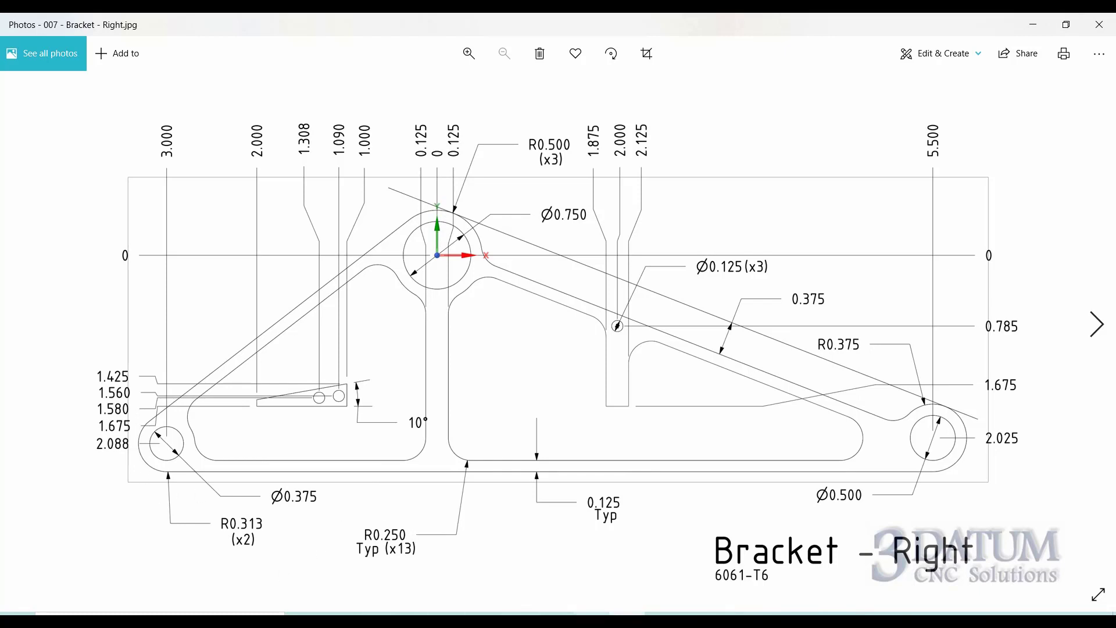
Step: Set the Bracket - Right stock to X -3.5 to 6 and Y -2.5 to 0.75, then save
left_click(622, 558)
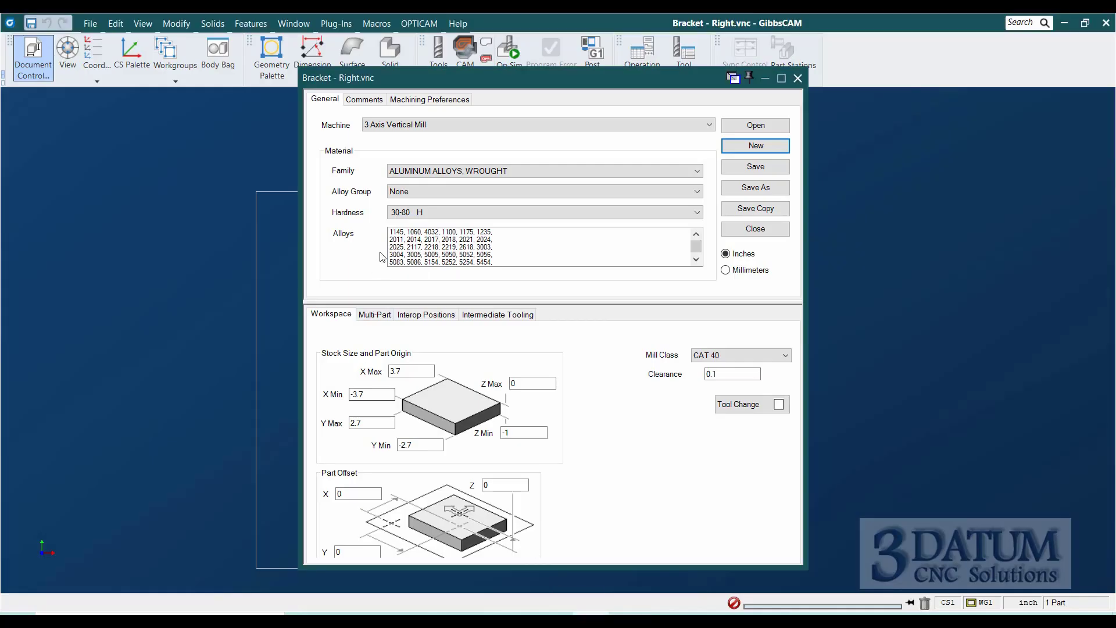
double_click(403, 372)
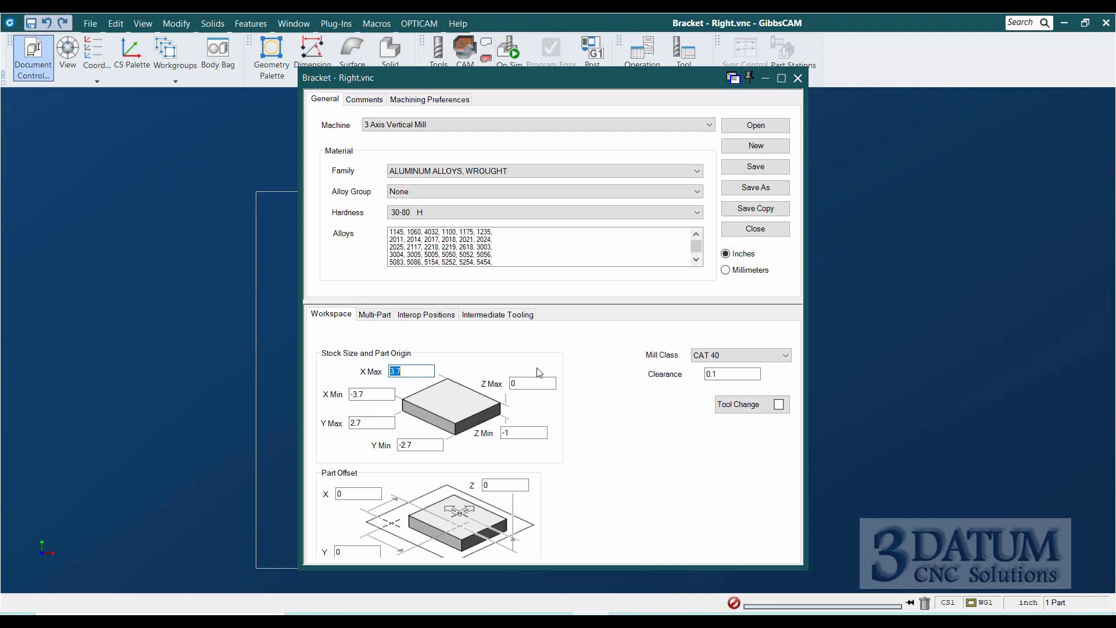
type("6")
key("Tab")
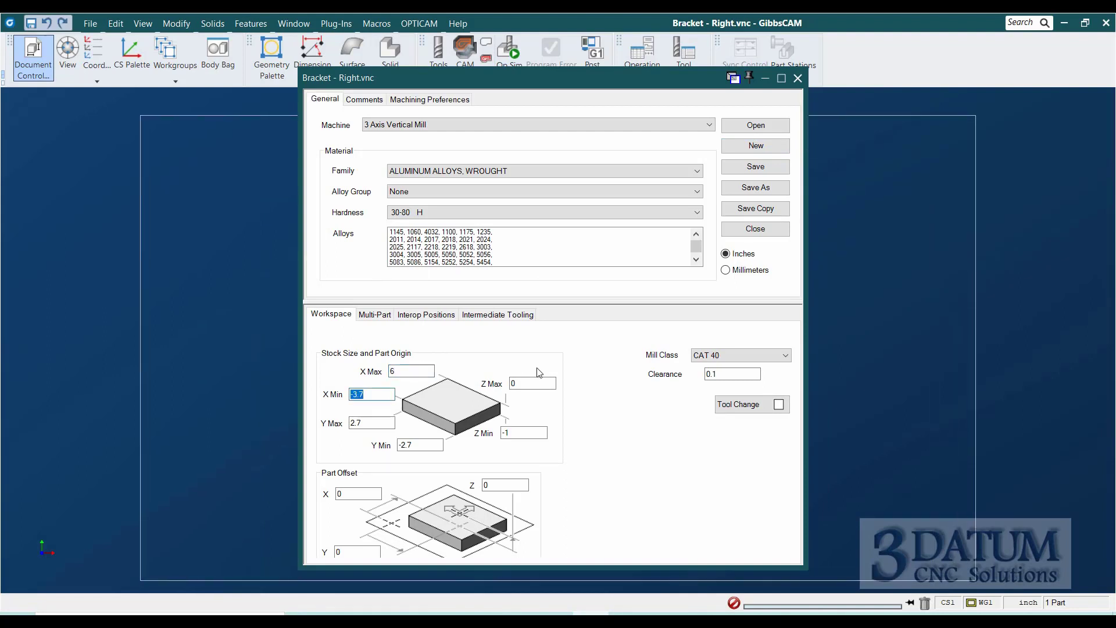
type("-3.5")
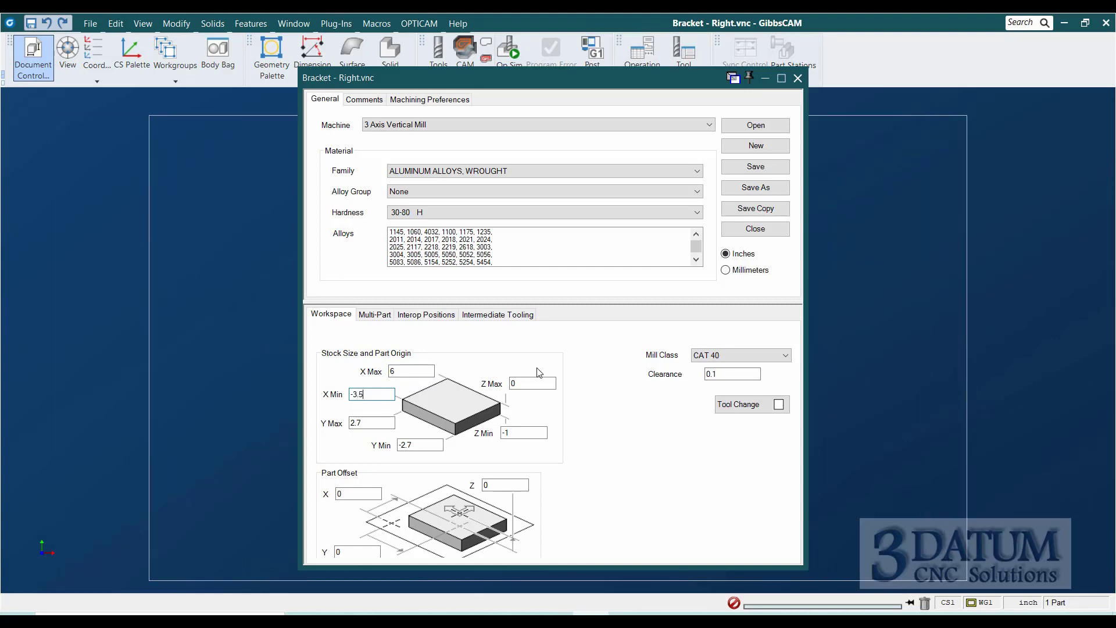
key("Tab")
type("0.75")
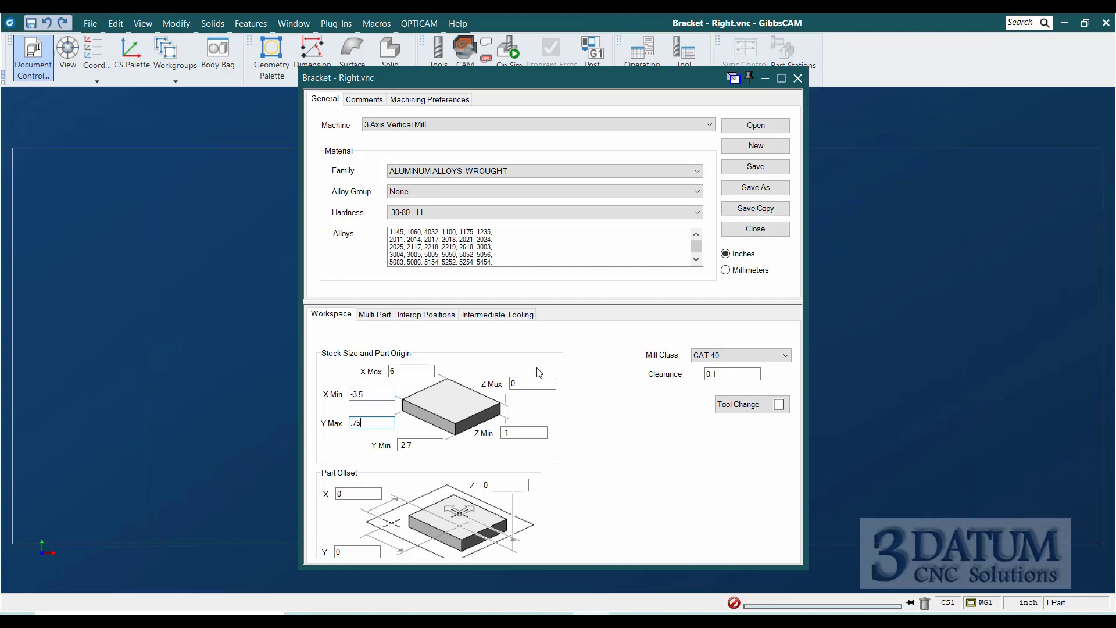
key("Tab")
type("-2.5")
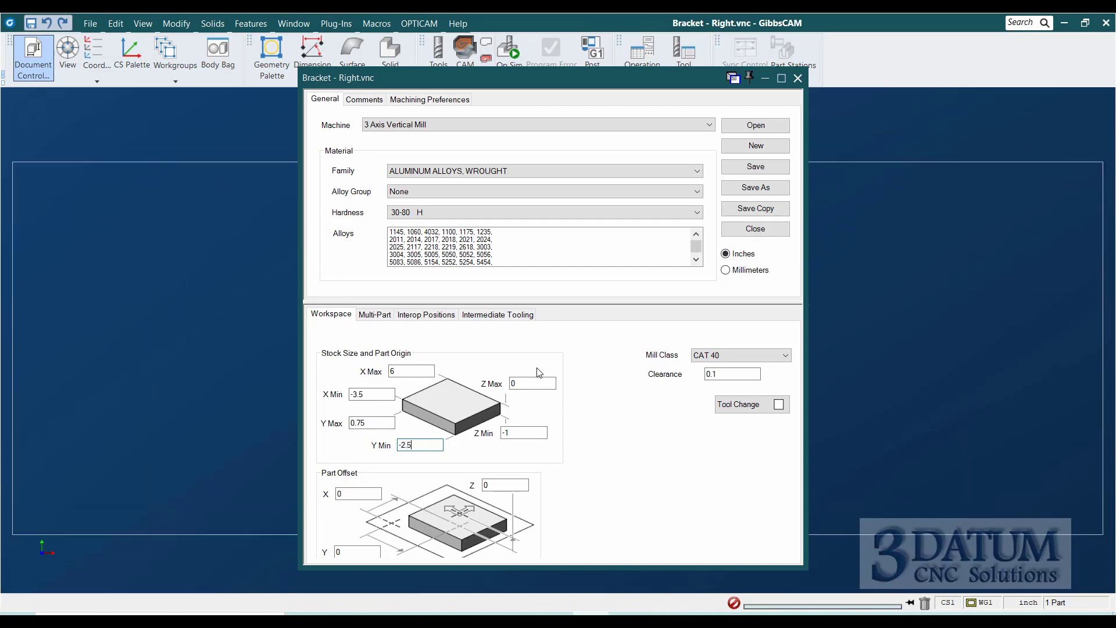
key("Tab")
key("Tab")
left_click(756, 167)
left_click(797, 78)
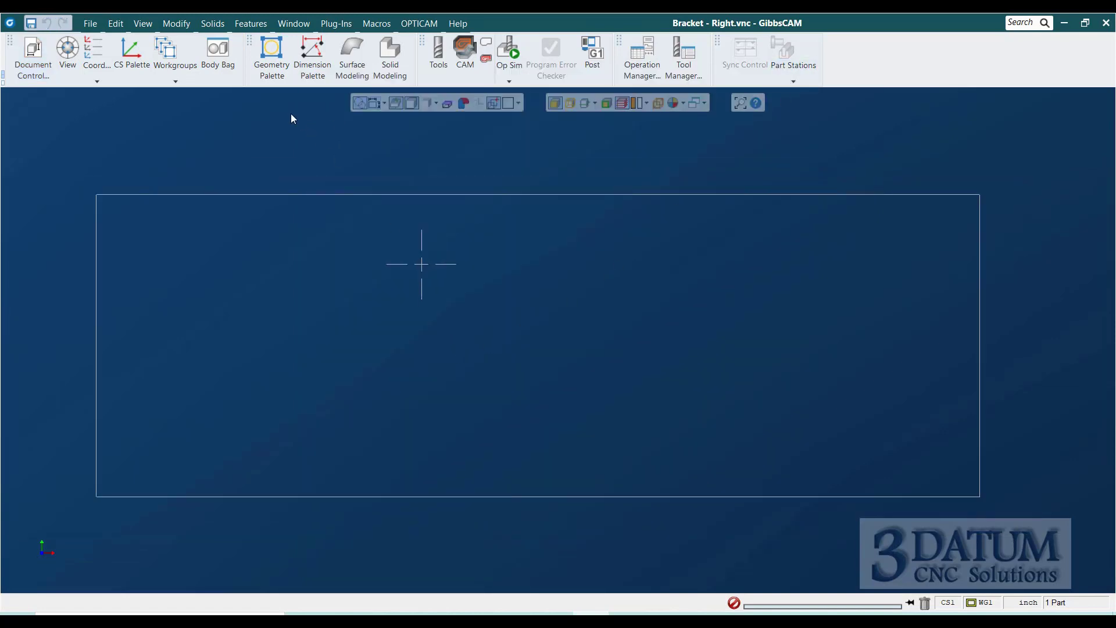
Step: Create a center/radius circle of radius 0.5 at the origin
left_click(271, 53)
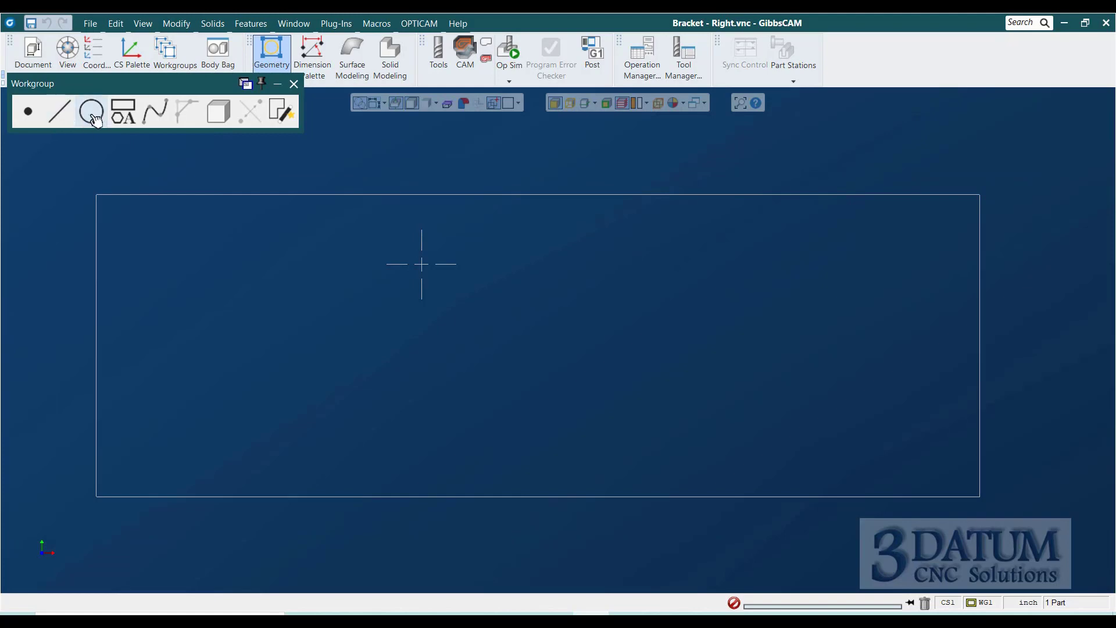
left_click(93, 113)
left_click(27, 110)
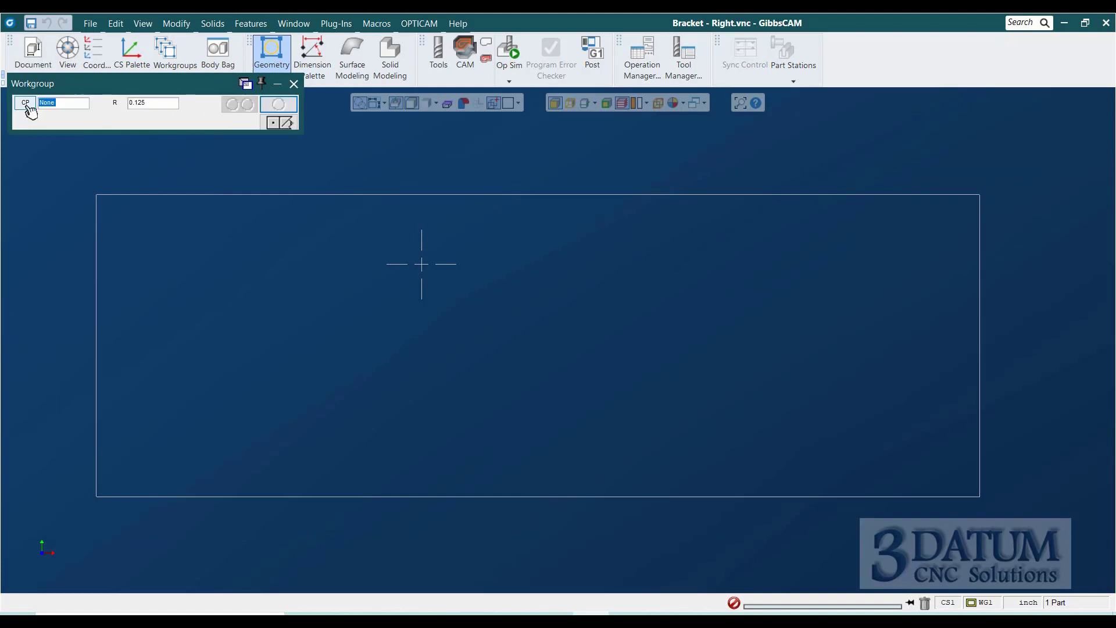
left_click(26, 104)
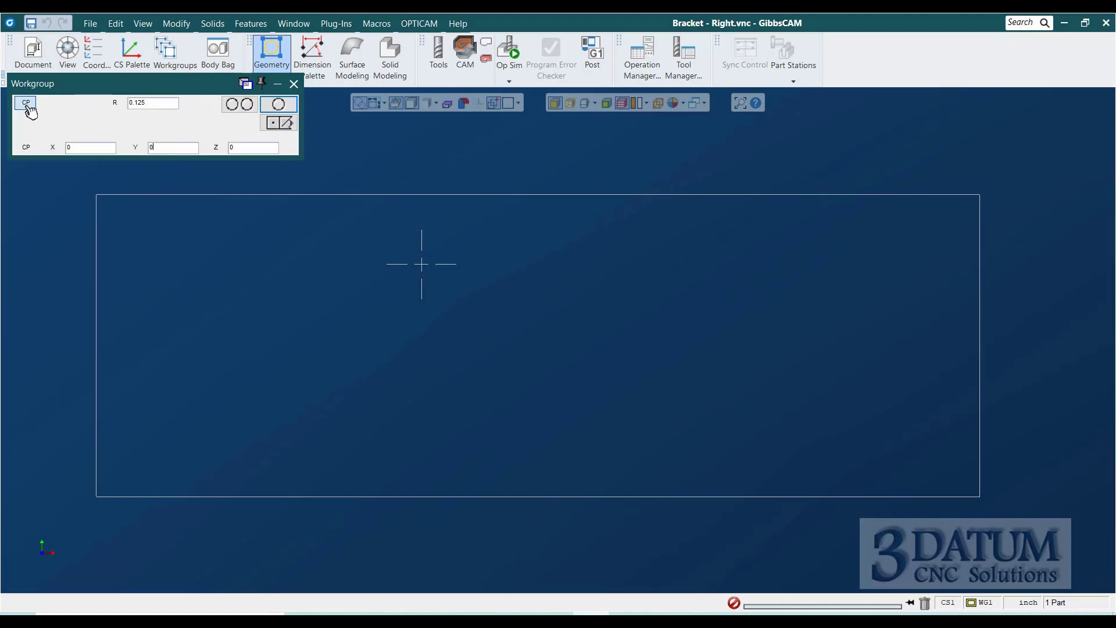
type("0")
key("Tab")
type(".5")
key("Return")
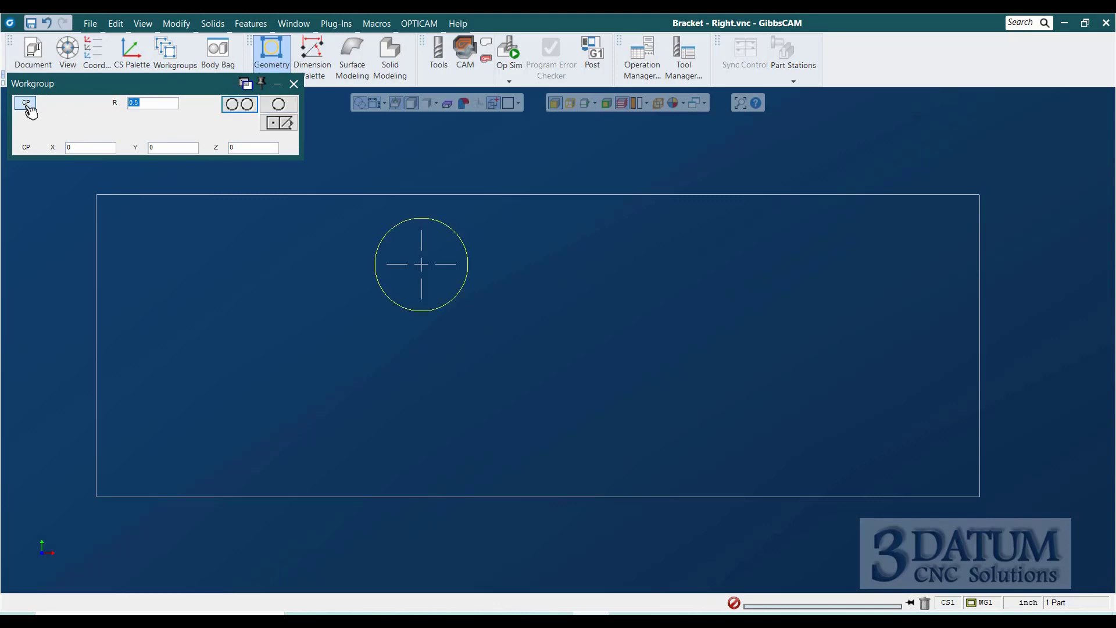
Step: Add a circle of radius 0.313 centred at X -3, Y -2.088
type(".313")
key("Tab")
type("-3")
key("Tab")
type("-2.088")
key("Return")
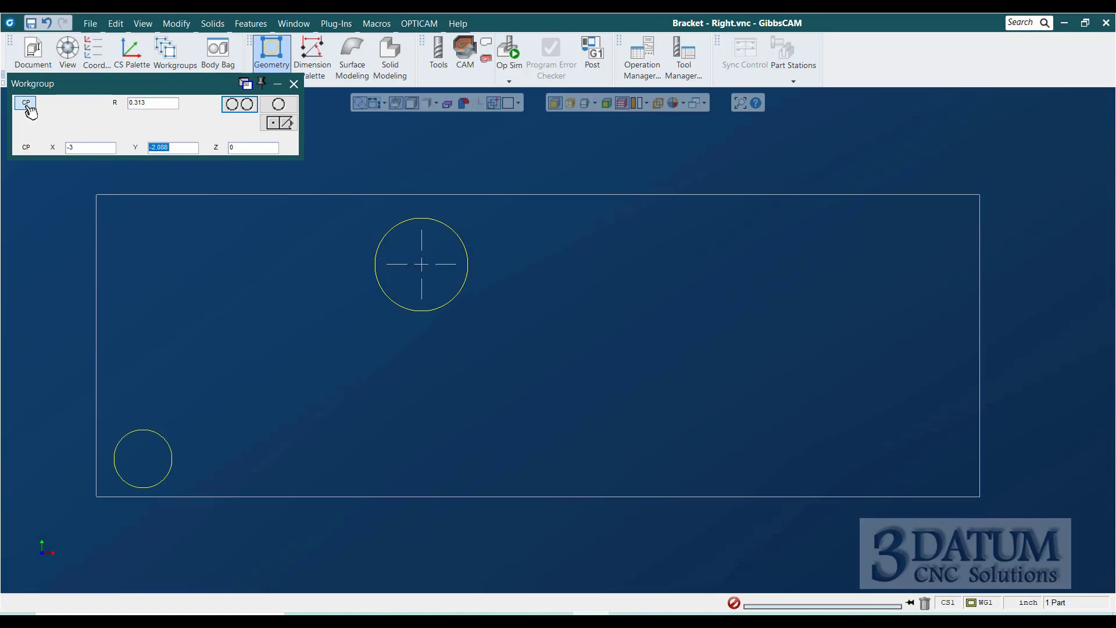
Step: Add a circle of radius 0.375 centred at X 5.5, Y -2.025
key("Tab")
key("Tab")
type(".375")
key("Tab")
type("5.5")
key("Tab")
type("-2.025")
key("Return")
left_click(279, 123)
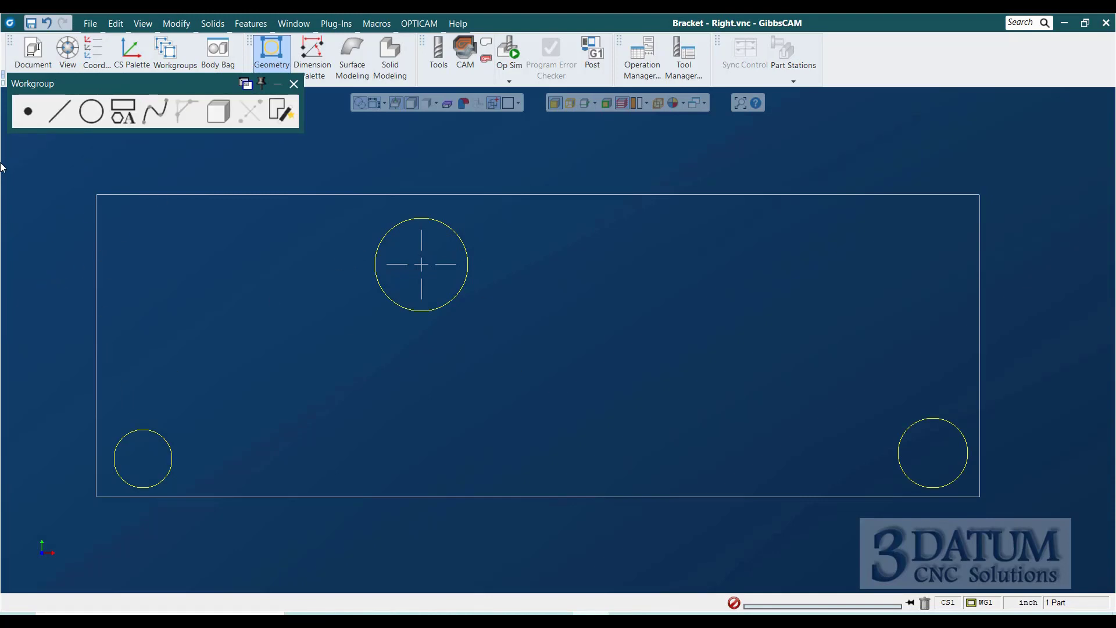
Step: Draw the outer tangent line joining the lower-left circle to the top circle
left_click(70, 119)
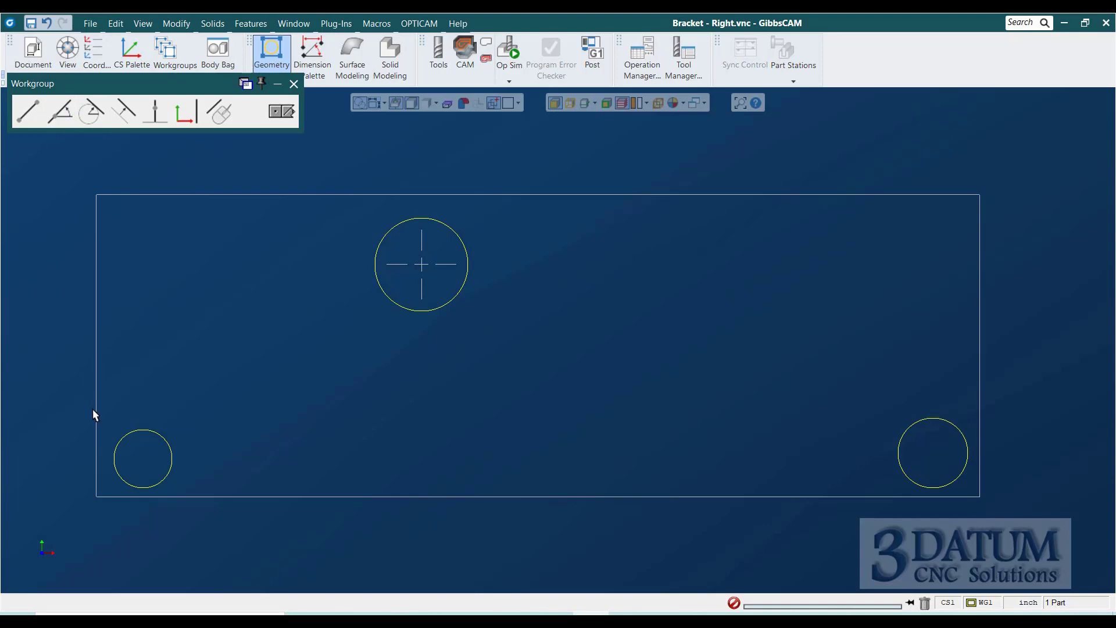
left_click(126, 433)
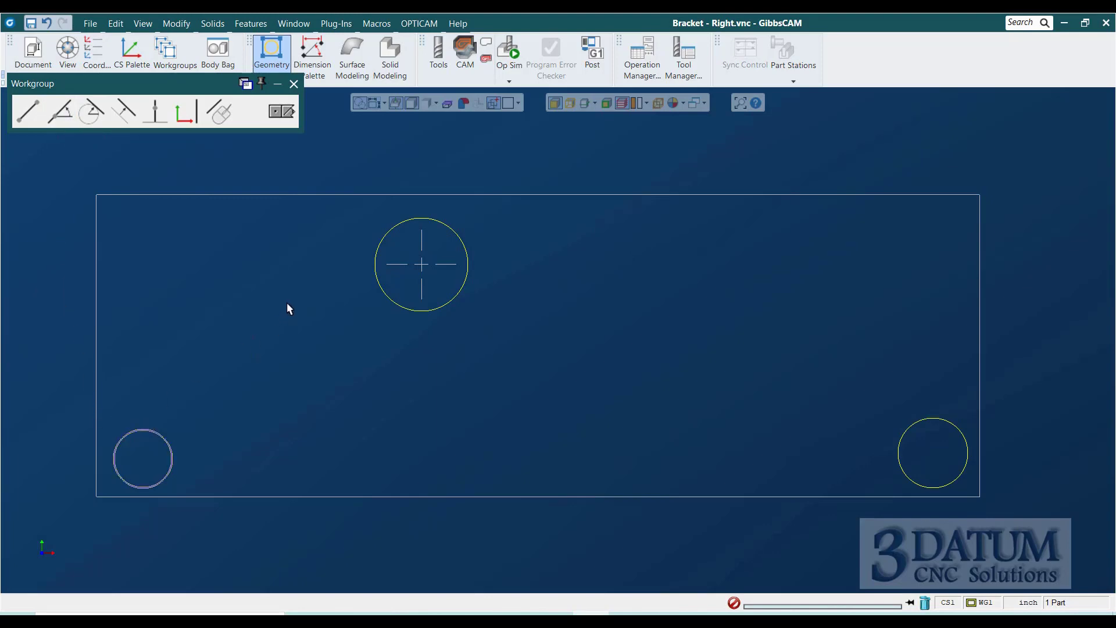
left_click(402, 226, "shift")
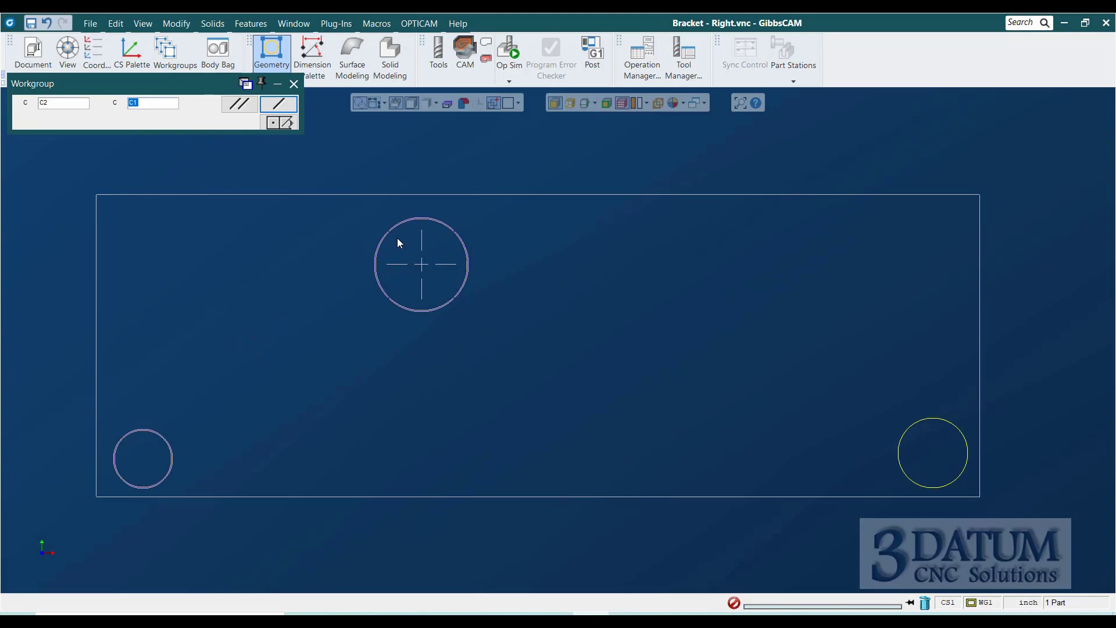
key("Return")
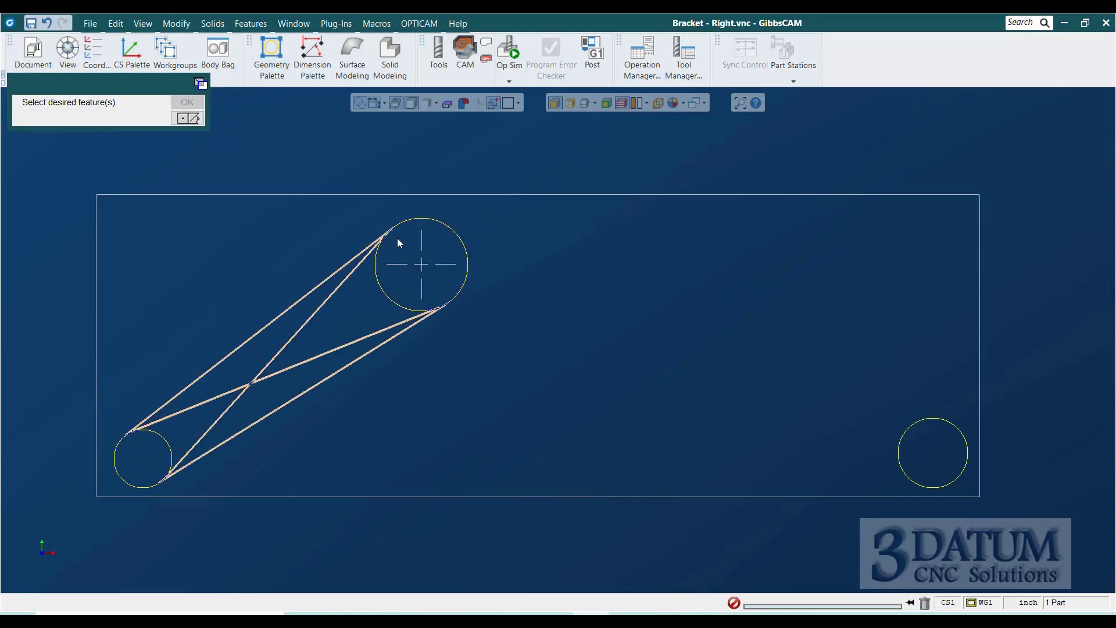
left_click(299, 298)
key("Return")
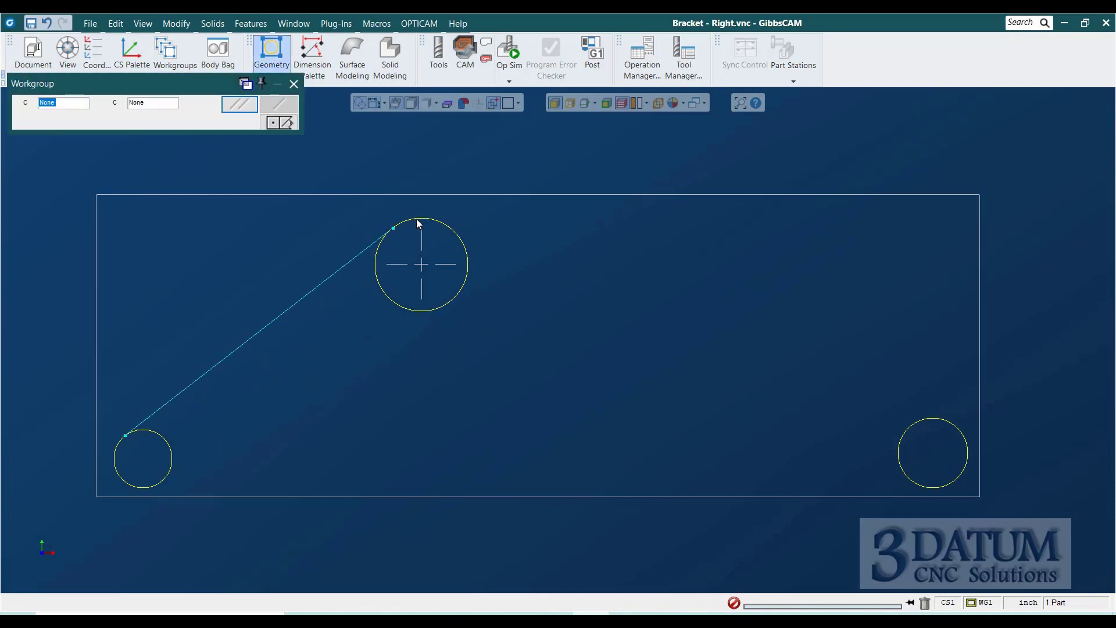
Step: Add outer tangents from the top to the right circle and right to left circle
left_click(419, 224)
left_click(919, 418)
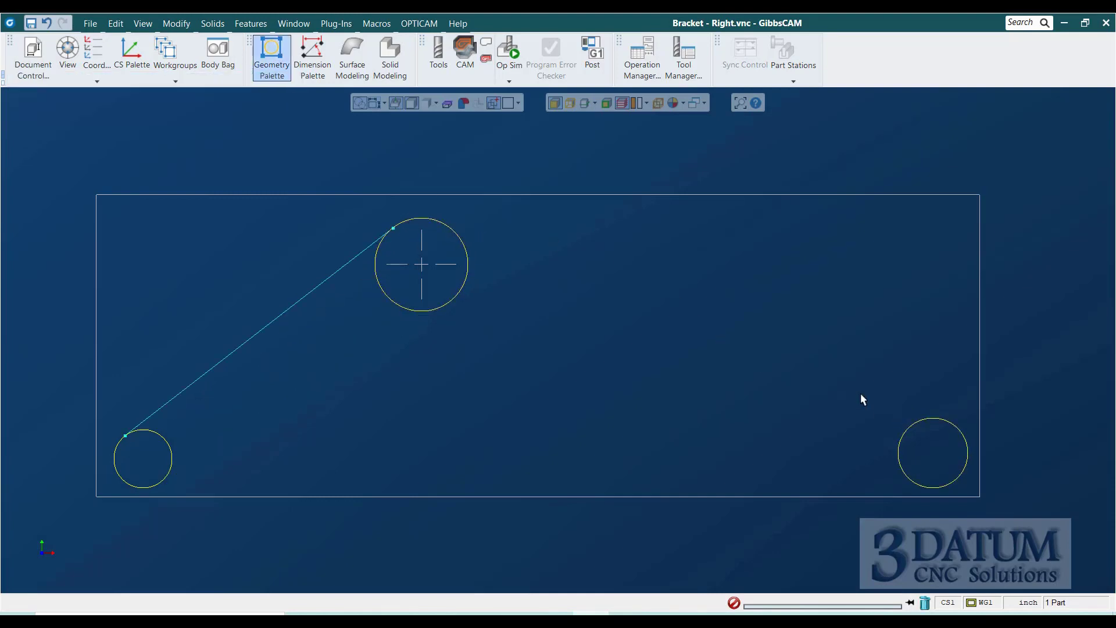
left_click(802, 365)
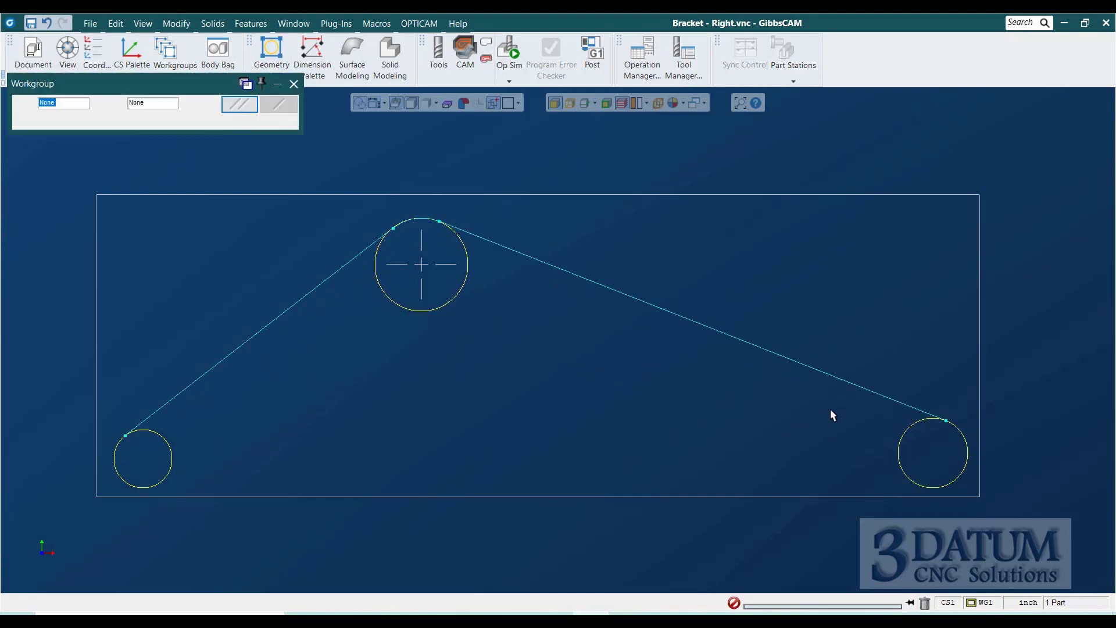
left_click(912, 480)
left_click(167, 476)
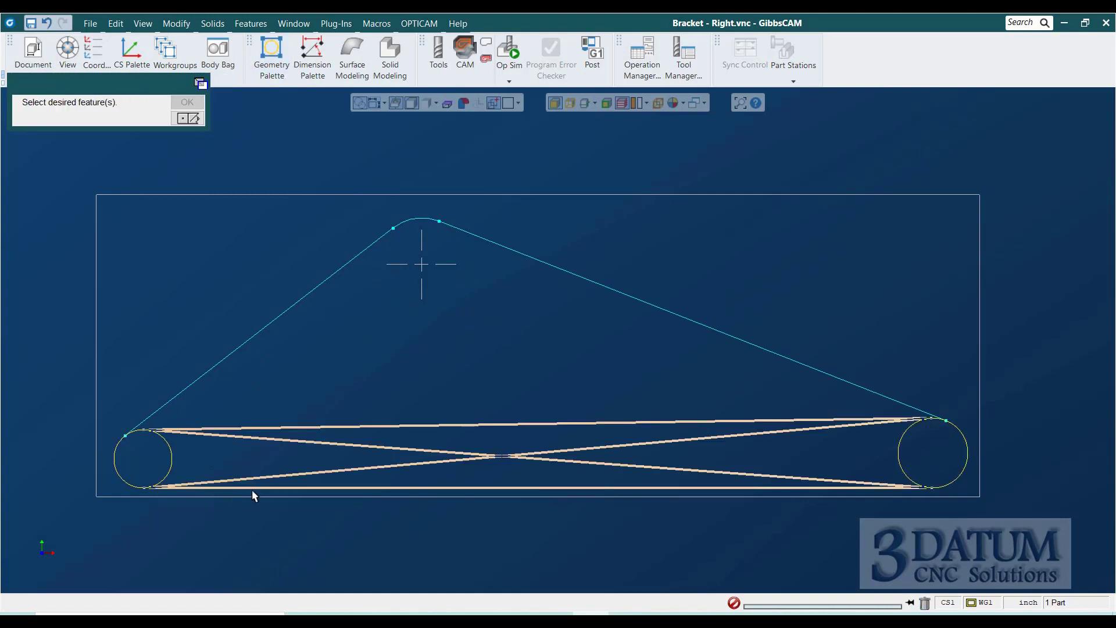
left_click(291, 487)
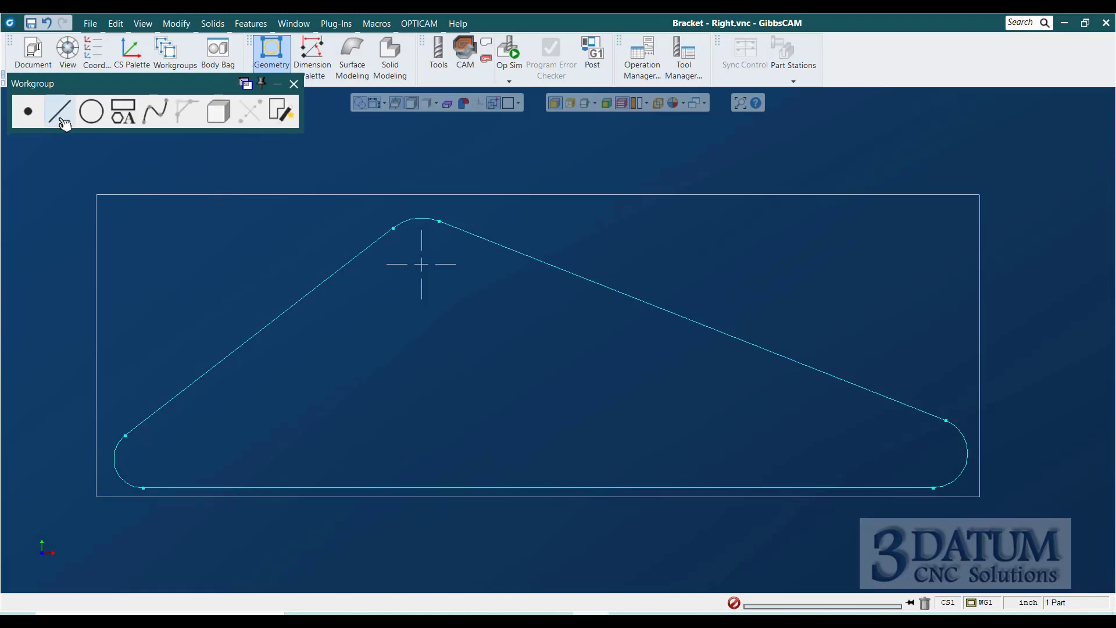
Step: Create a line offset 0.37 inside the upper-right edge of the profile
left_click(58, 111)
left_click(124, 112)
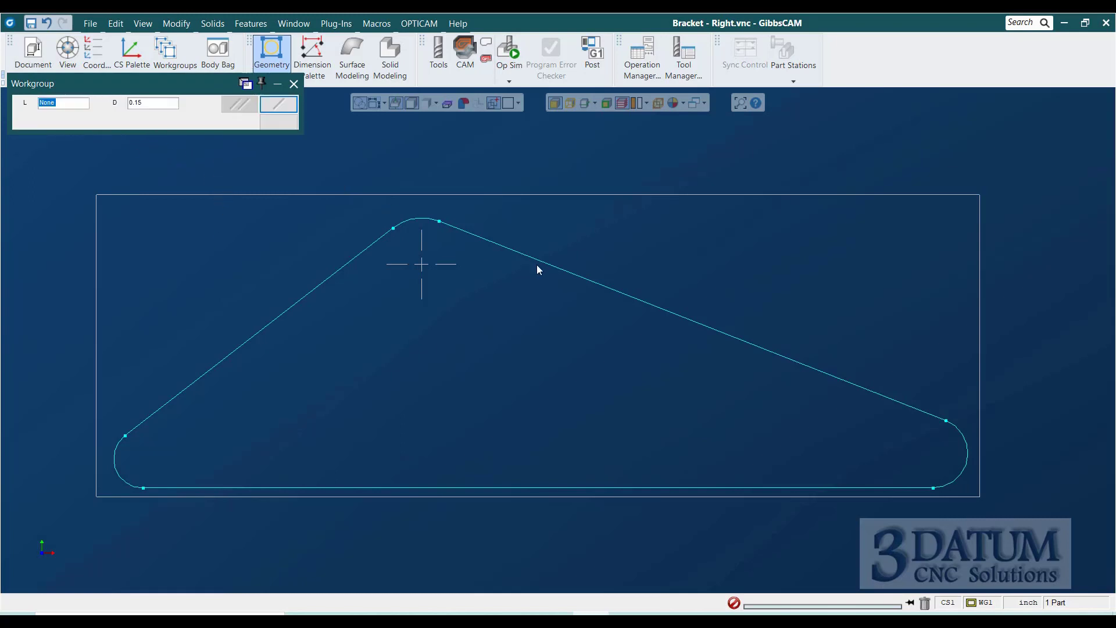
left_click(594, 282)
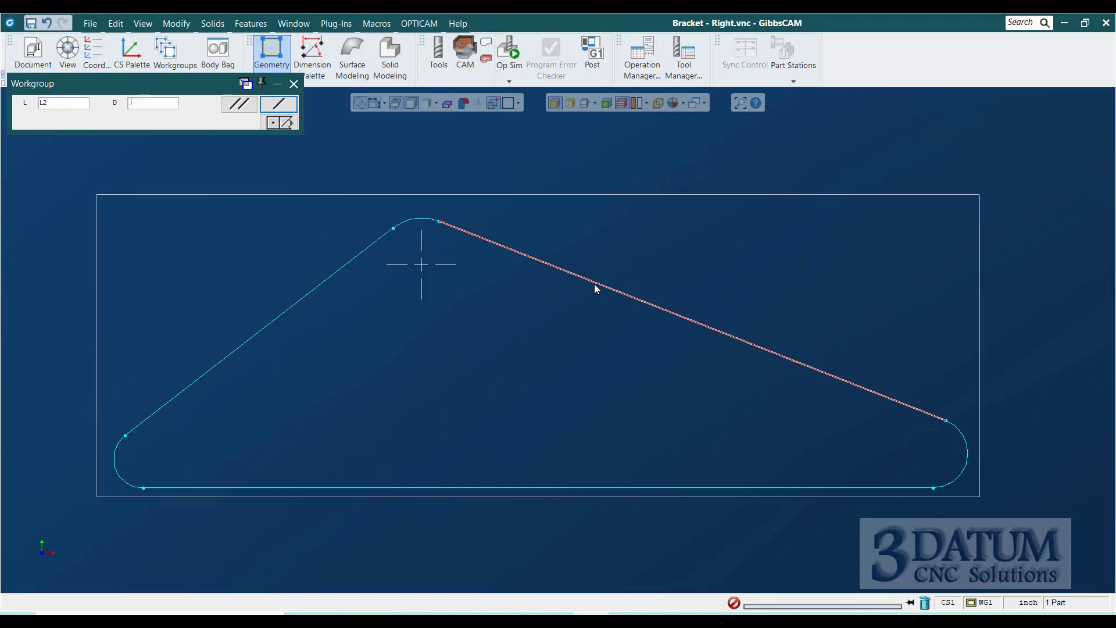
type(".37")
key("Return")
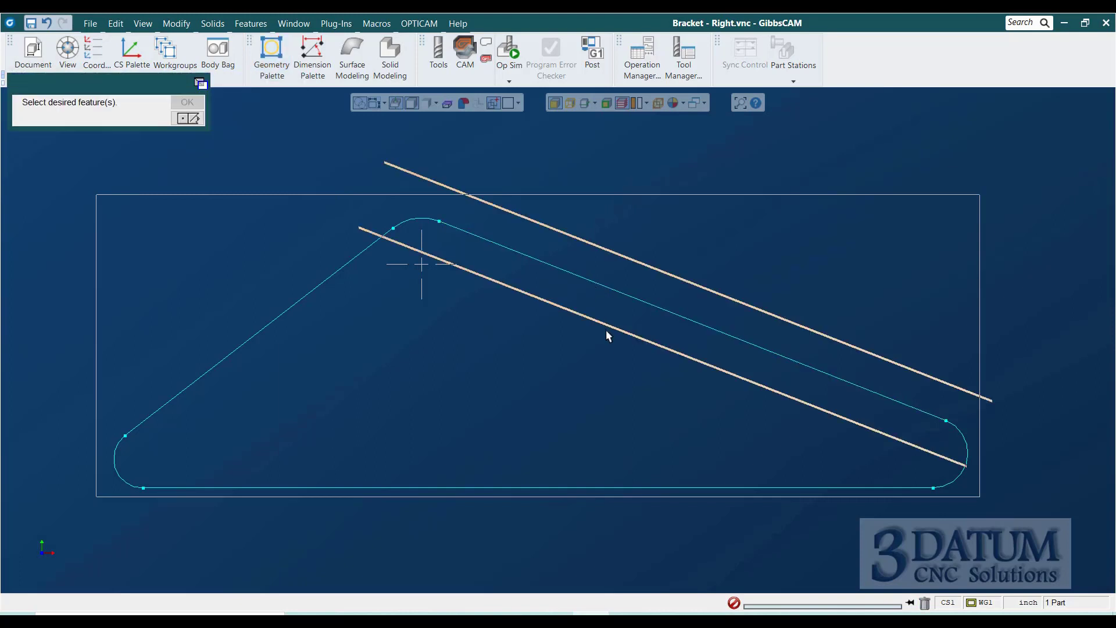
left_click(612, 328)
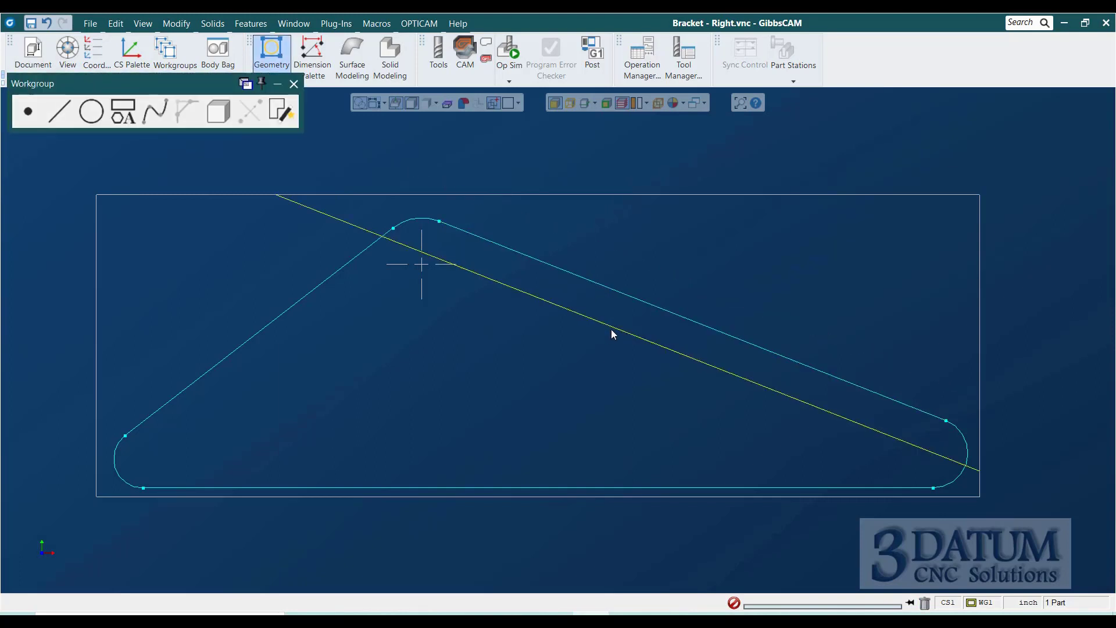
Step: Select and delete the sloped right-hand edge of the bracket profile
left_click(632, 299)
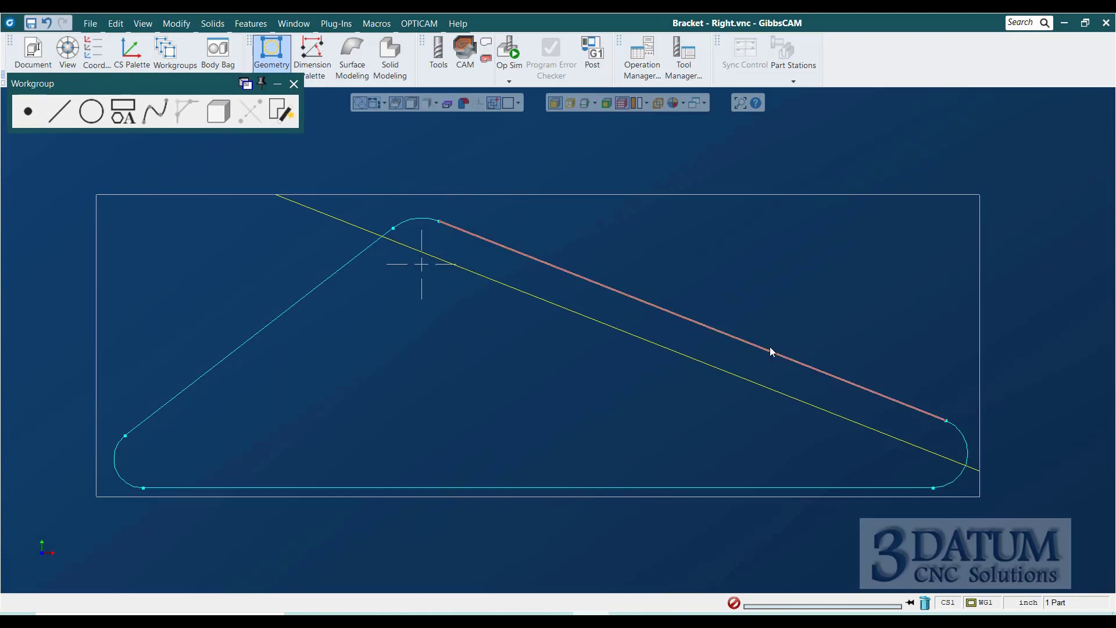
left_click(440, 222)
left_click(946, 421)
left_click(926, 602)
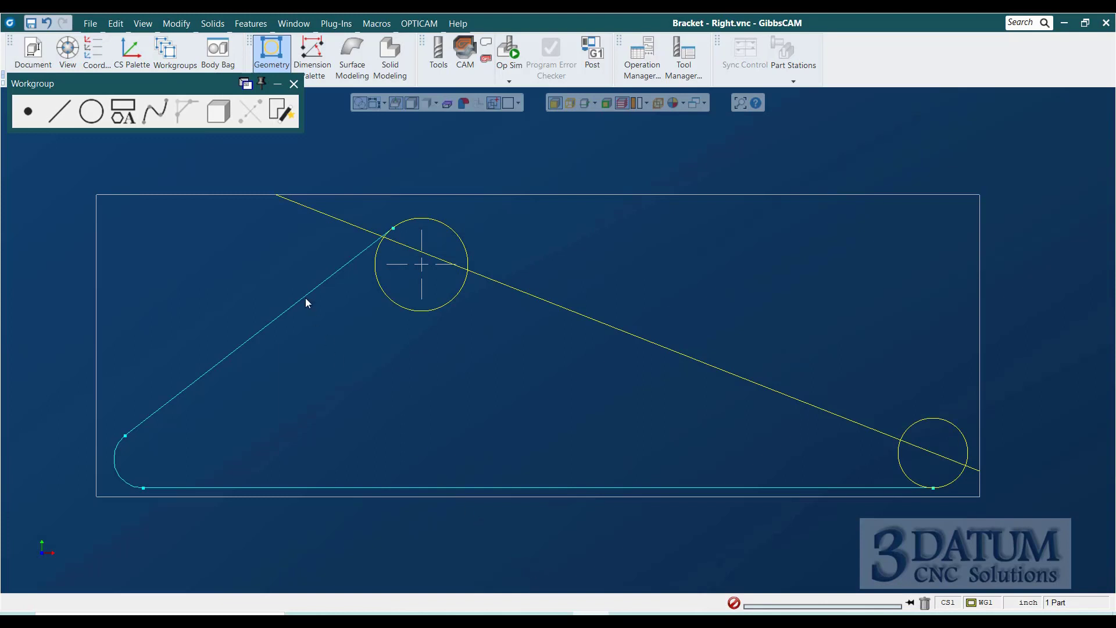
Step: Disconnect the sloped construction line from the upper circle
left_click(476, 276)
left_click(467, 262, "shift")
right_click(476, 274)
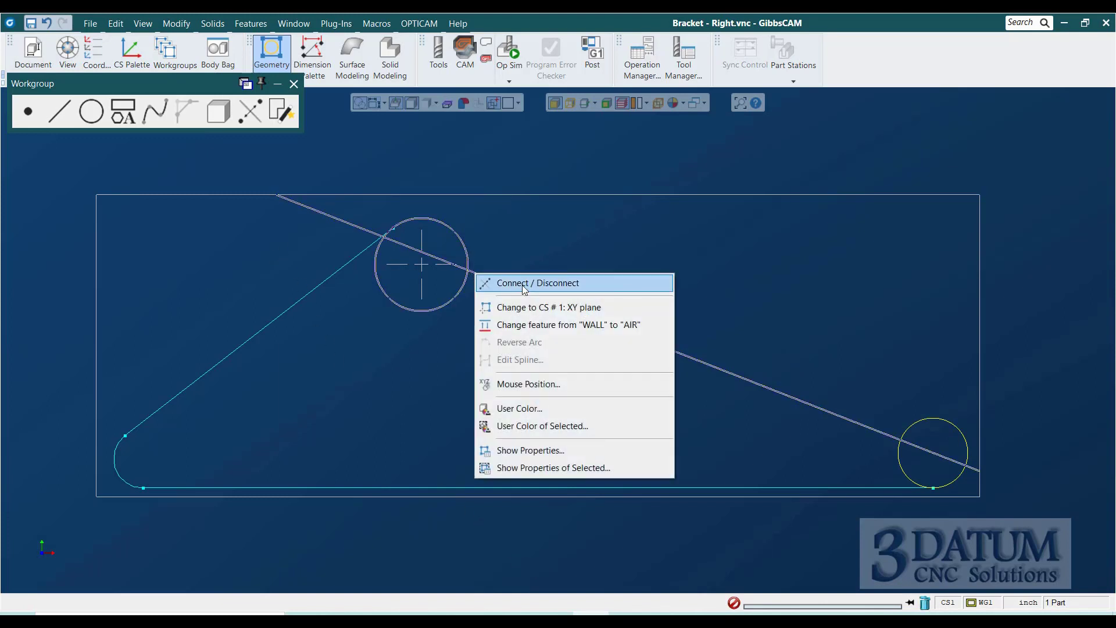
left_click(494, 283)
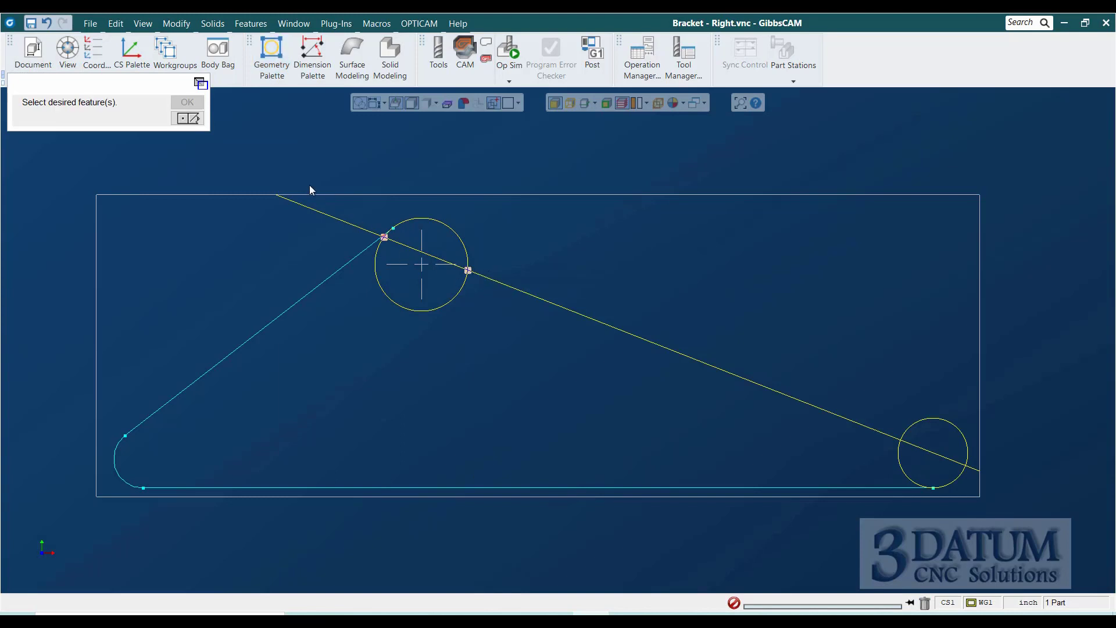
left_click(188, 118)
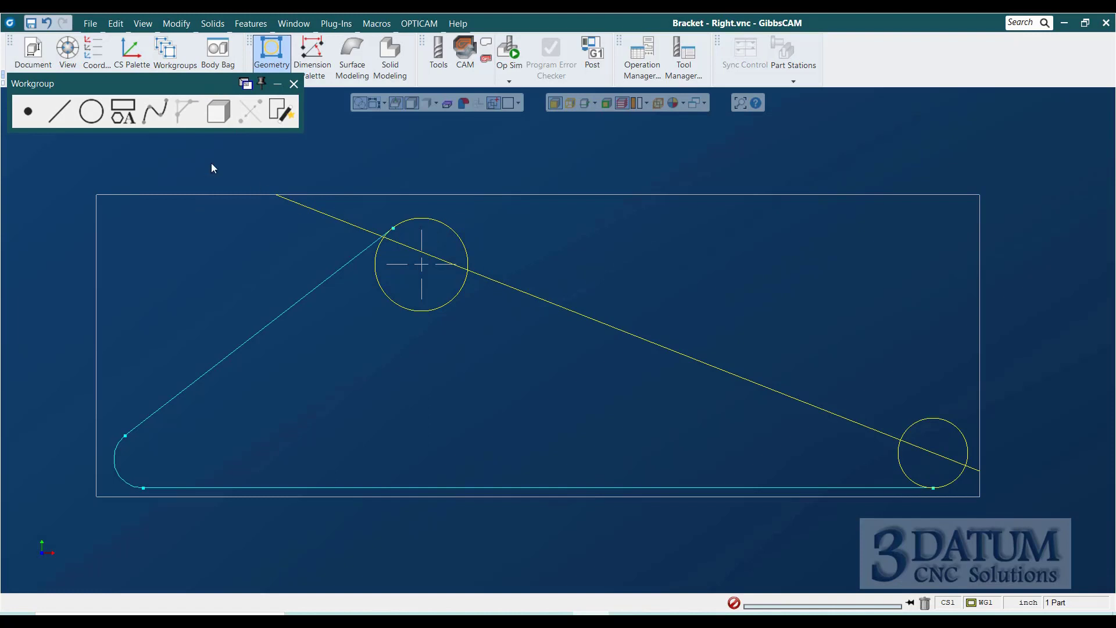
Step: Fillet the upper circle and sloped line with a 0.25 radius on the outer side
left_click(96, 116)
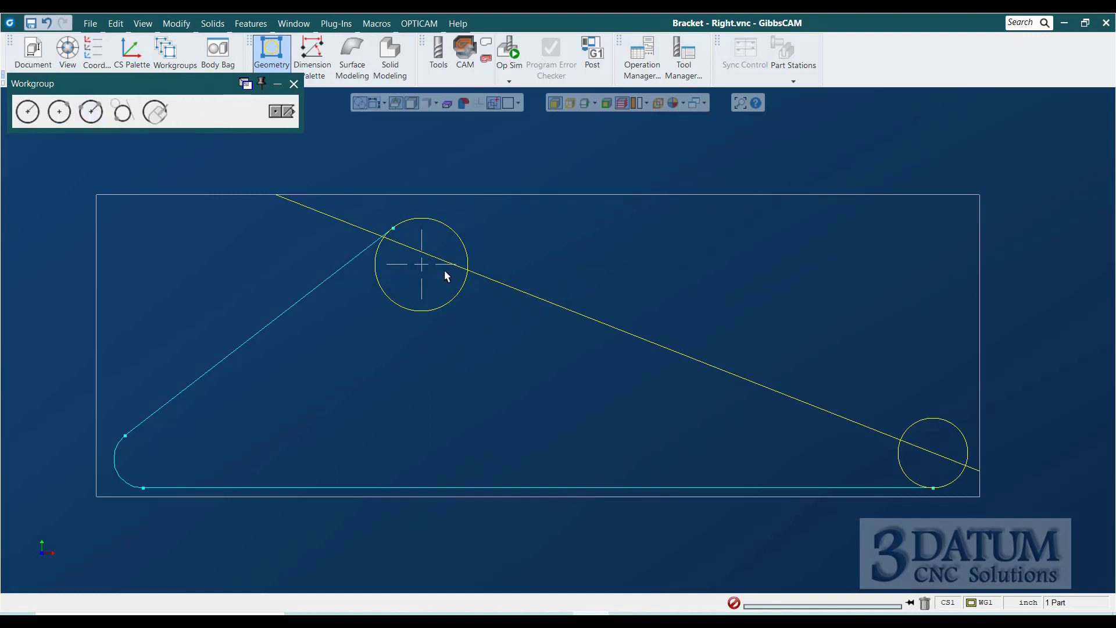
left_click(469, 257)
left_click(477, 271)
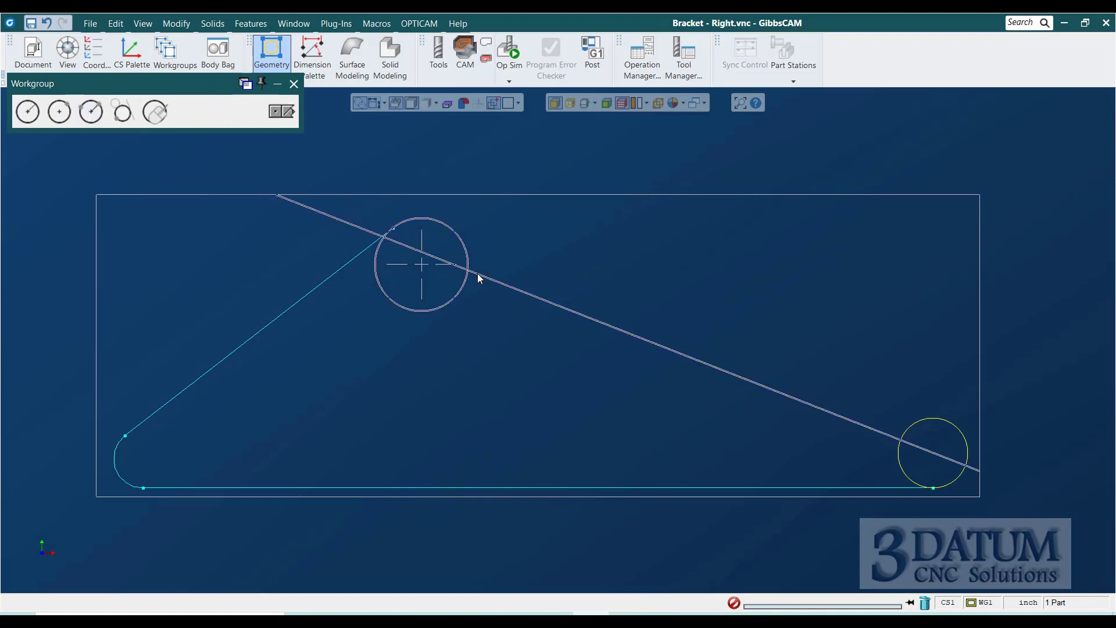
key("BackSpace")
type(".25")
key("Return")
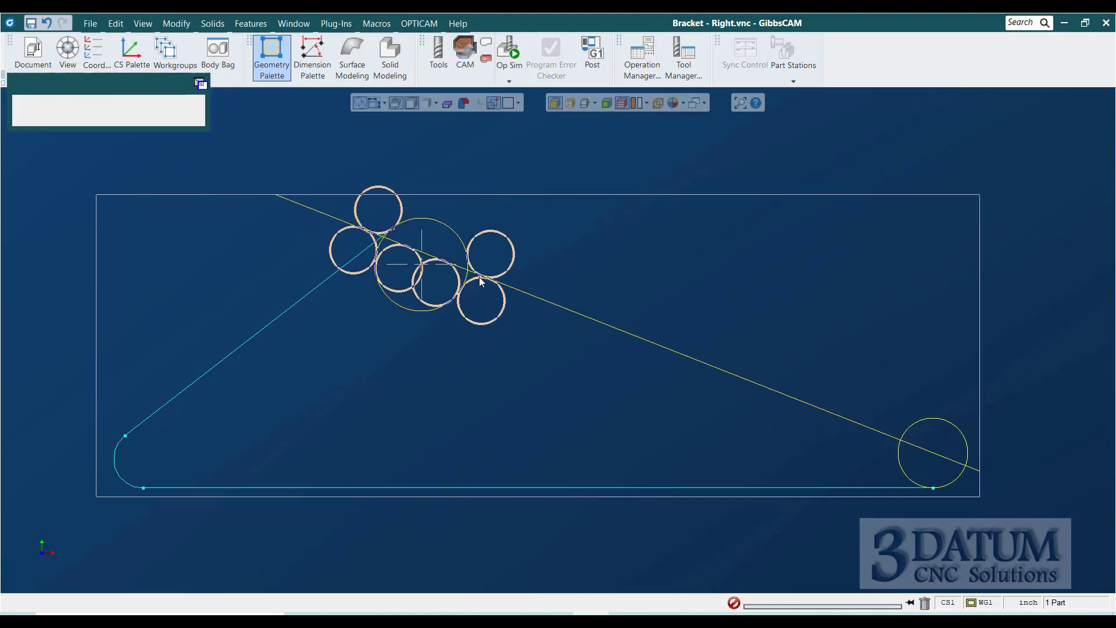
left_click(513, 269)
key("Return")
Step: Add a 0.25 fillet between the sloped line and lower-right circle, reversing the arc
left_click(525, 295)
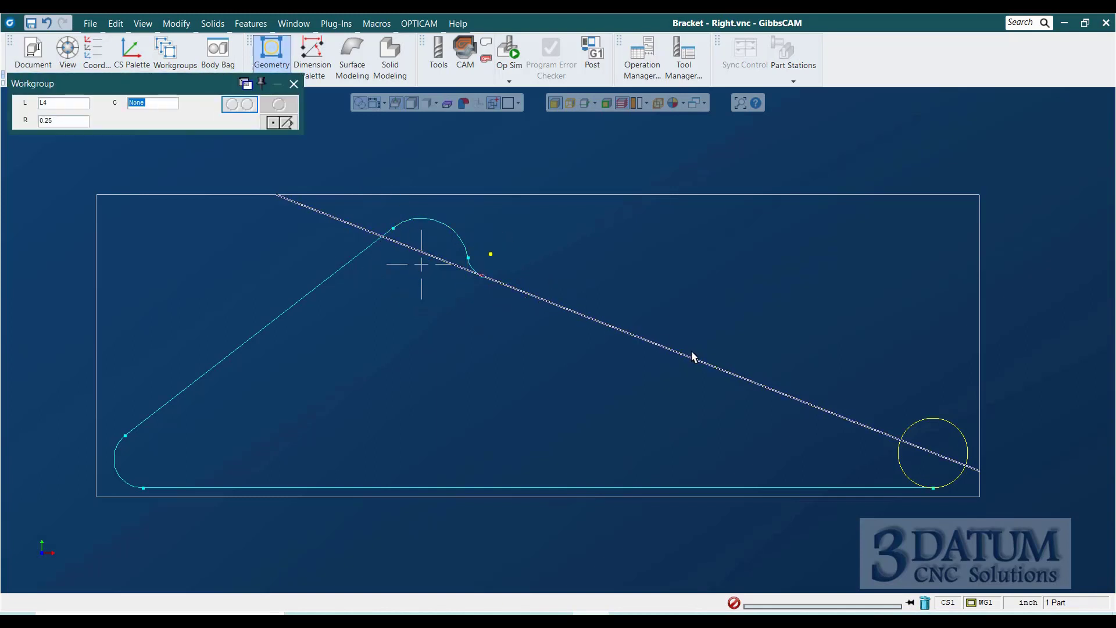
left_click(917, 422, "shift")
key("Return")
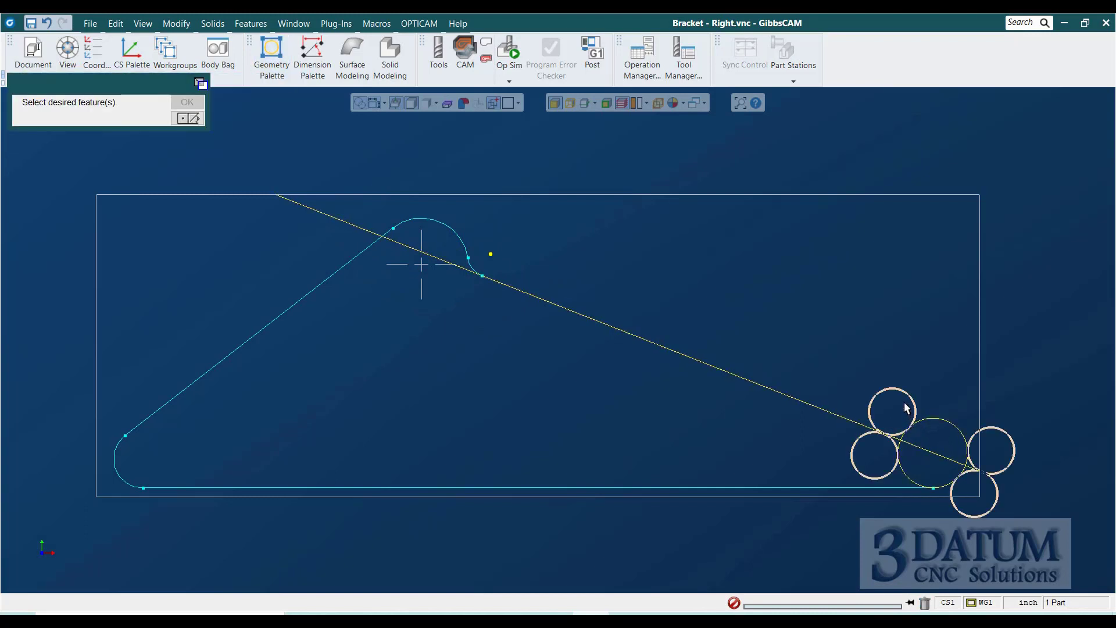
key("Return")
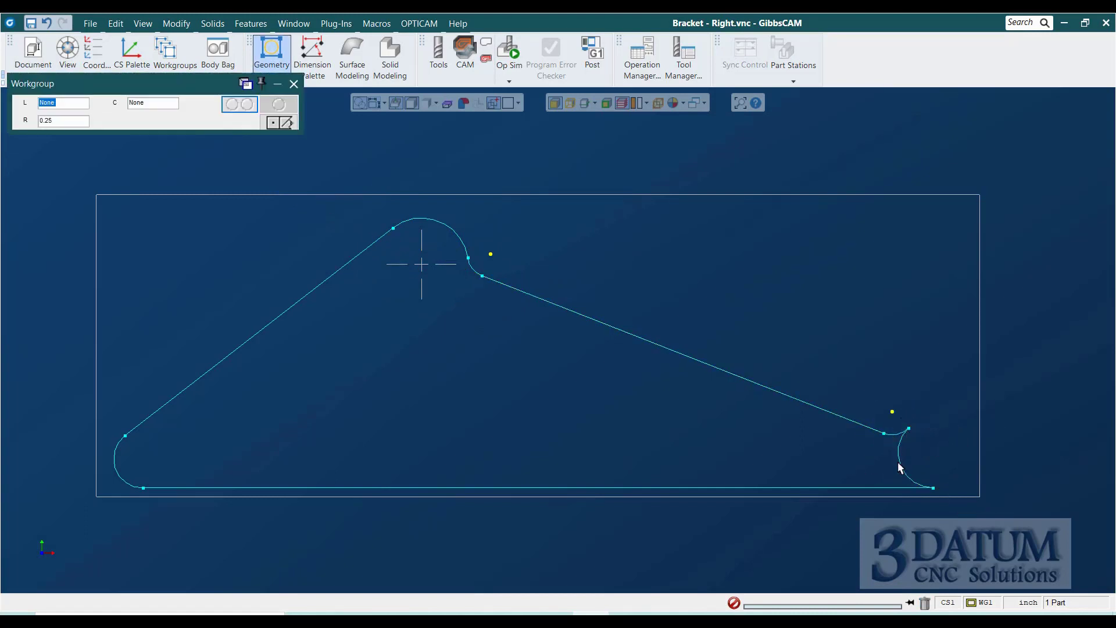
right_click(899, 463)
left_click(933, 327)
left_click(634, 614)
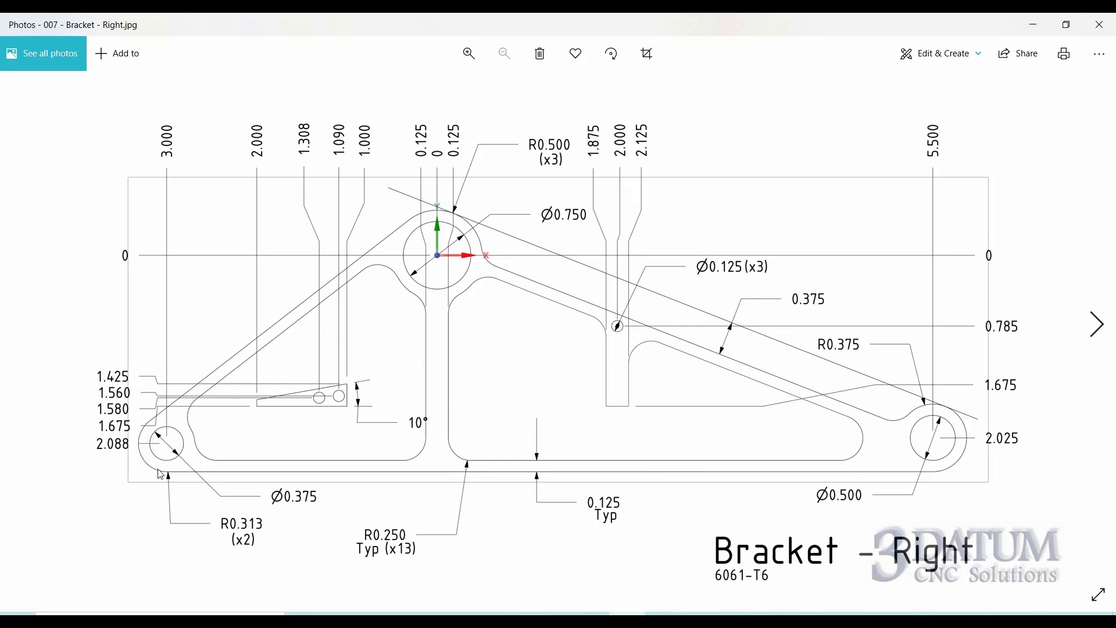
Step: Review the Bracket - Right drawing dimensions in Photos, then return to GibbsCAM
left_click(607, 612)
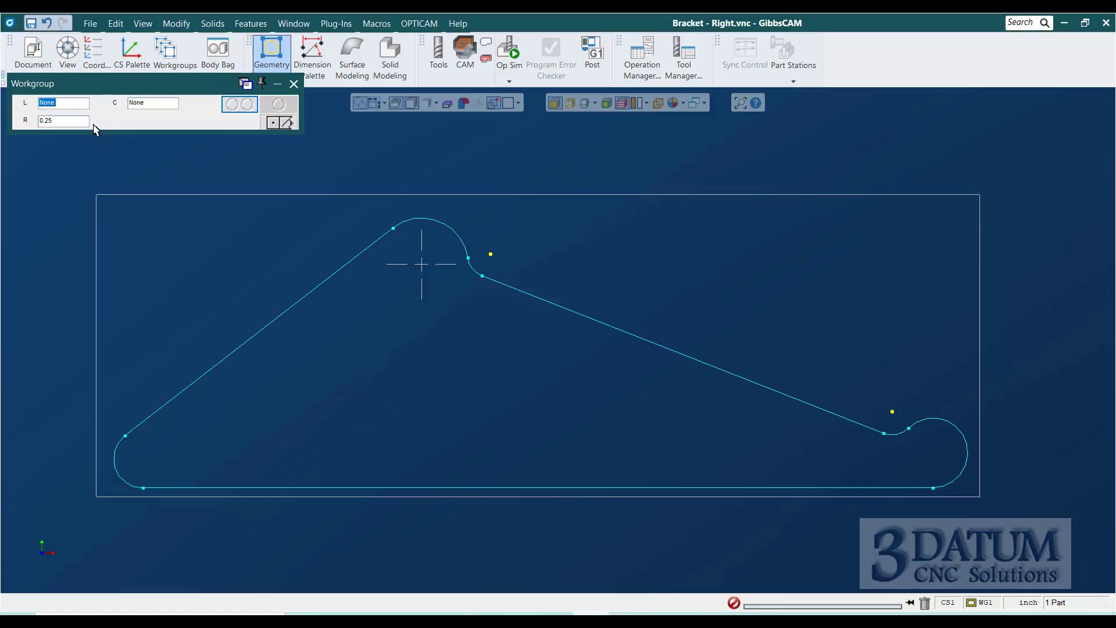
Step: Offset the left and bottom outer edges 0.125 inward
left_click(285, 122)
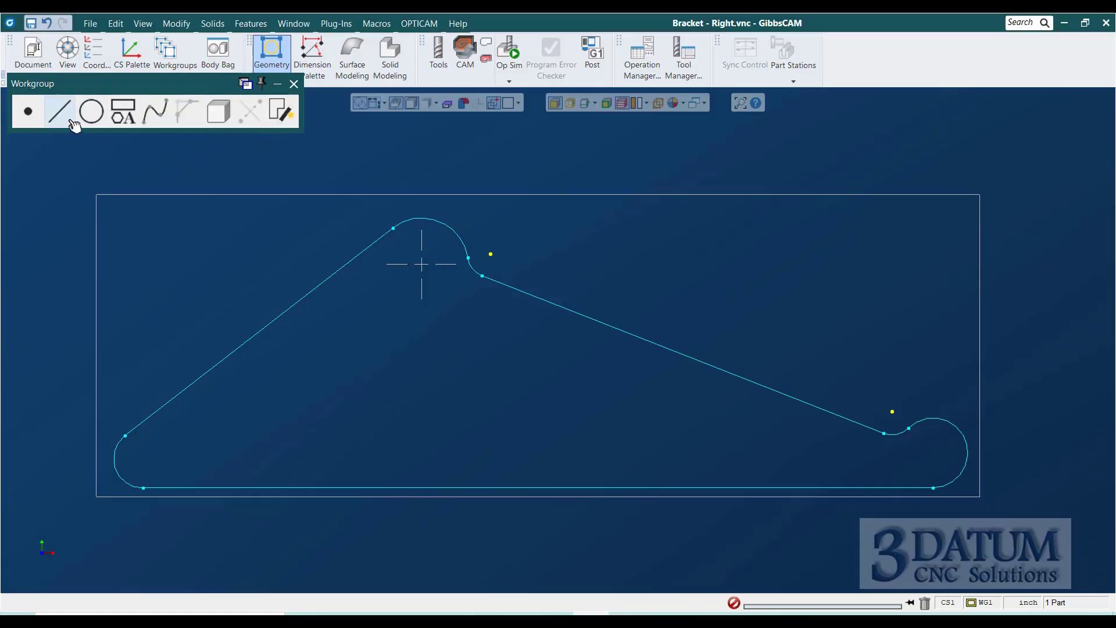
left_click(61, 113)
left_click(123, 114)
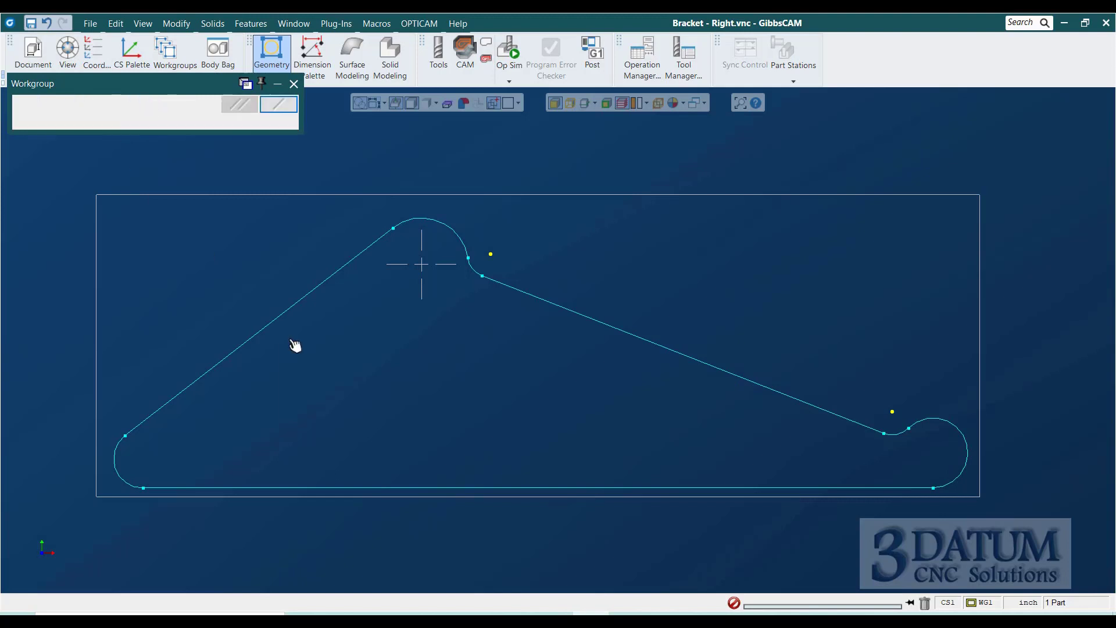
left_click(274, 317)
type(".")
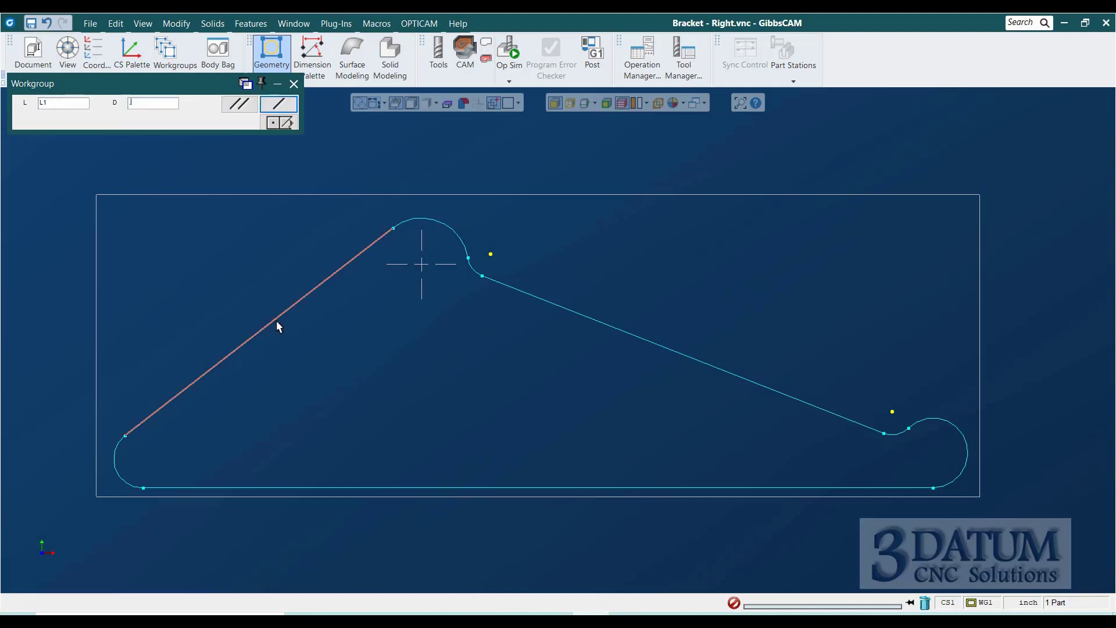
type("125")
key("Return")
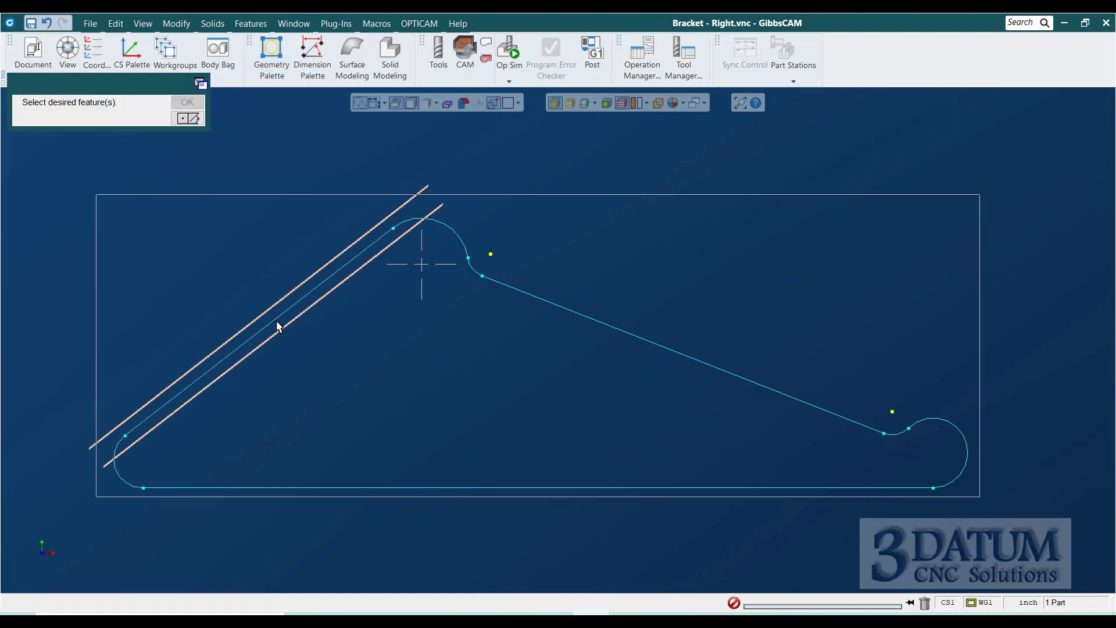
left_click(296, 436)
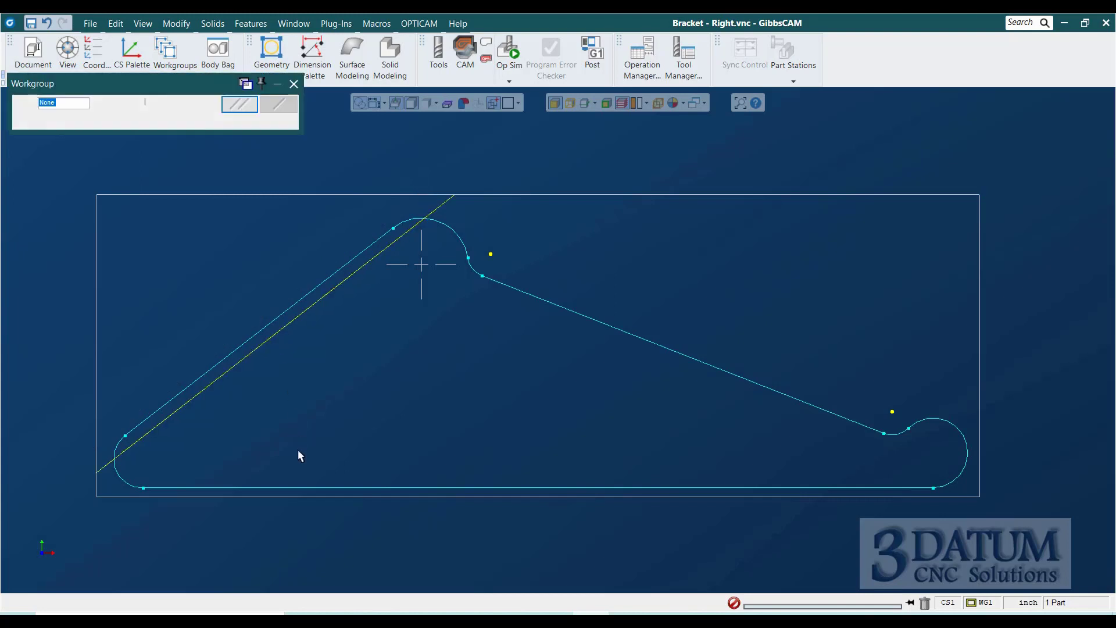
left_click(316, 486)
left_click(321, 479)
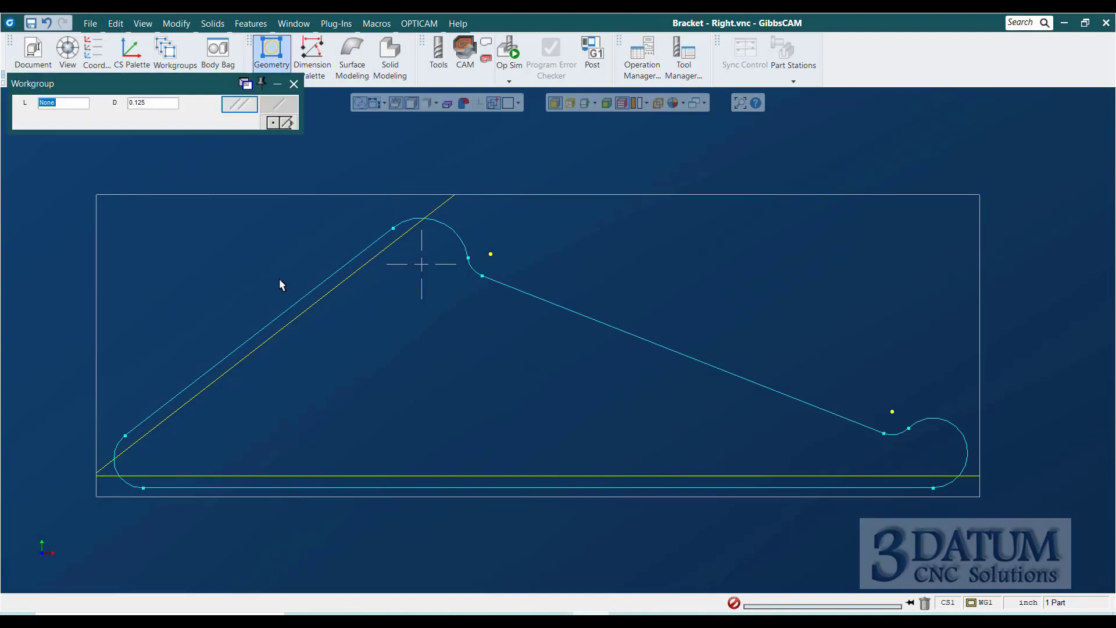
Step: Draw a vertical line at X -0.12
left_click(281, 122)
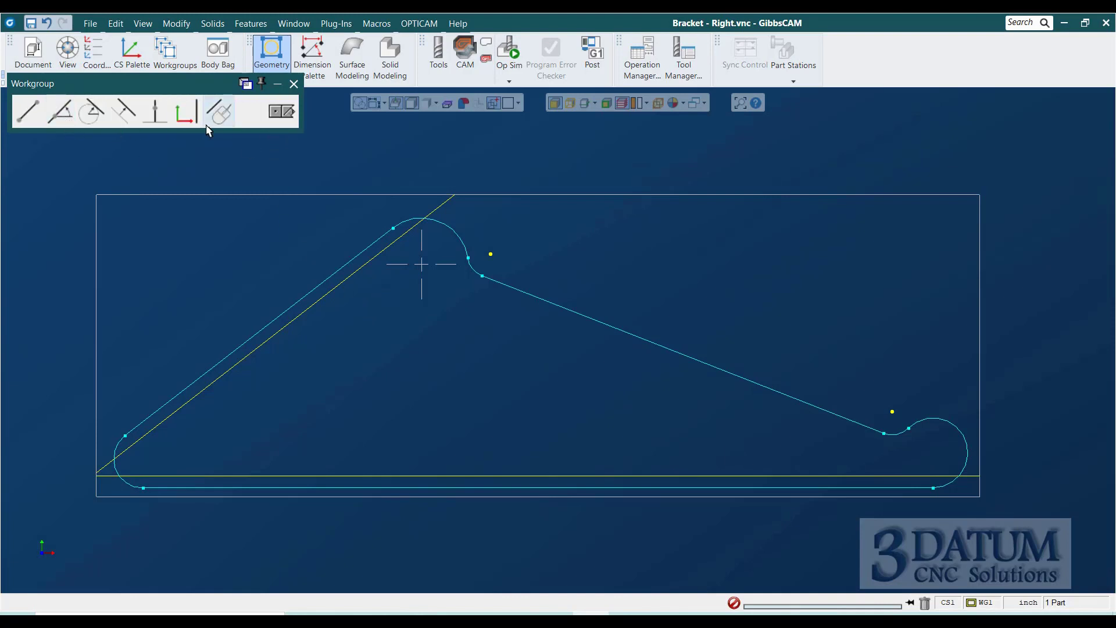
left_click(187, 115)
left_click(55, 108)
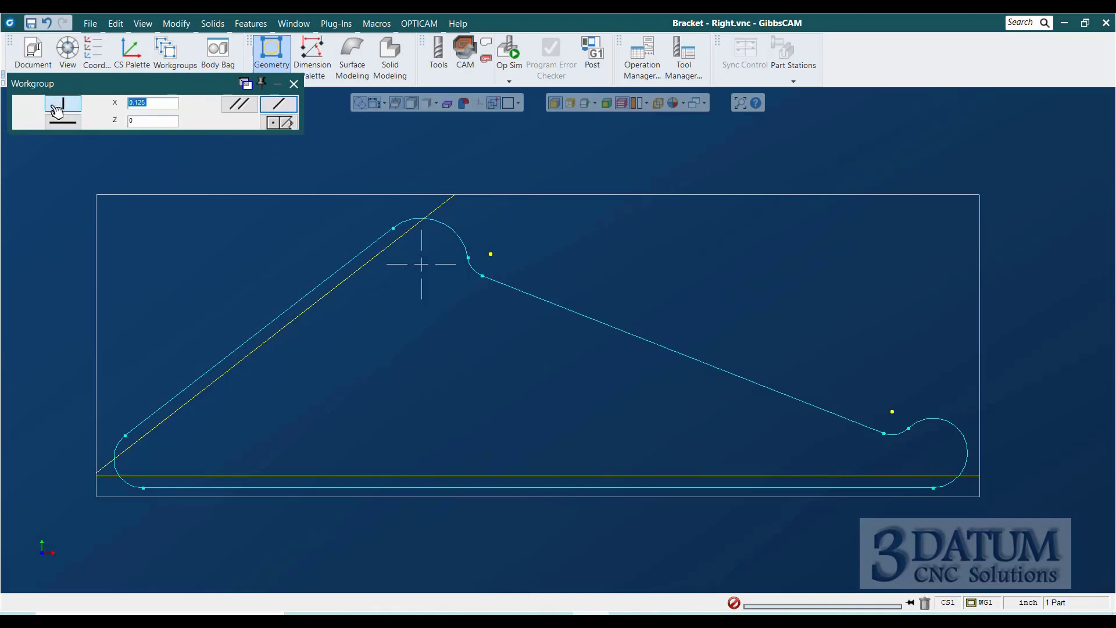
type("-.12")
key("Return")
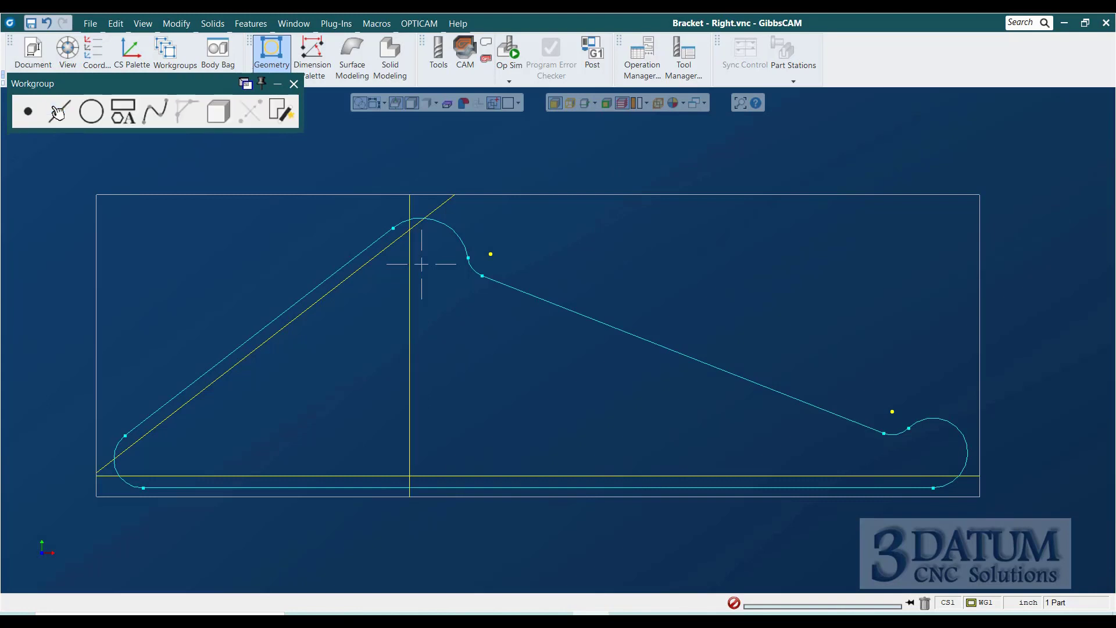
Step: Convert the top and lower-left arcs back into full circles
left_click(445, 228)
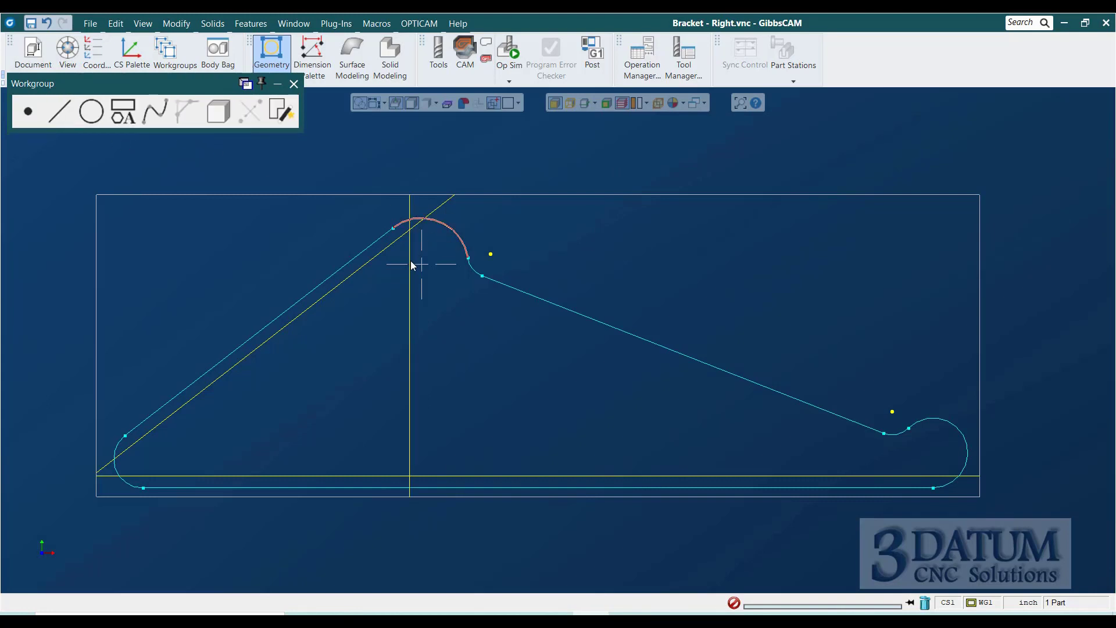
left_click(125, 482, "shift")
key("ctrl+k")
Step: Browse the Plug-Ins and Window menus without changing anything
left_click(342, 24)
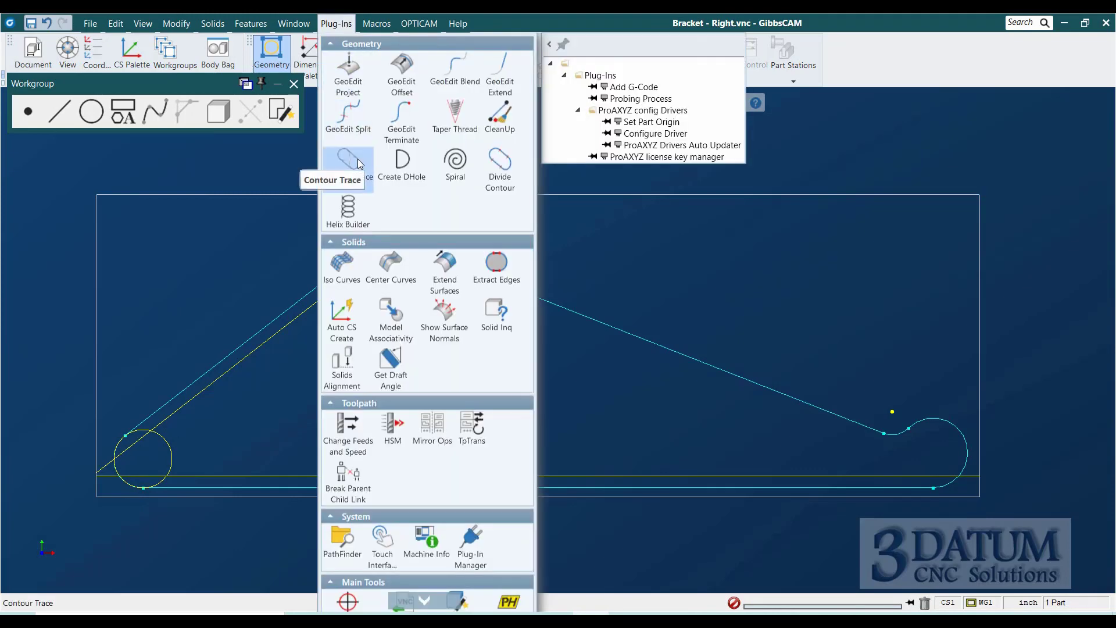
left_click(247, 160)
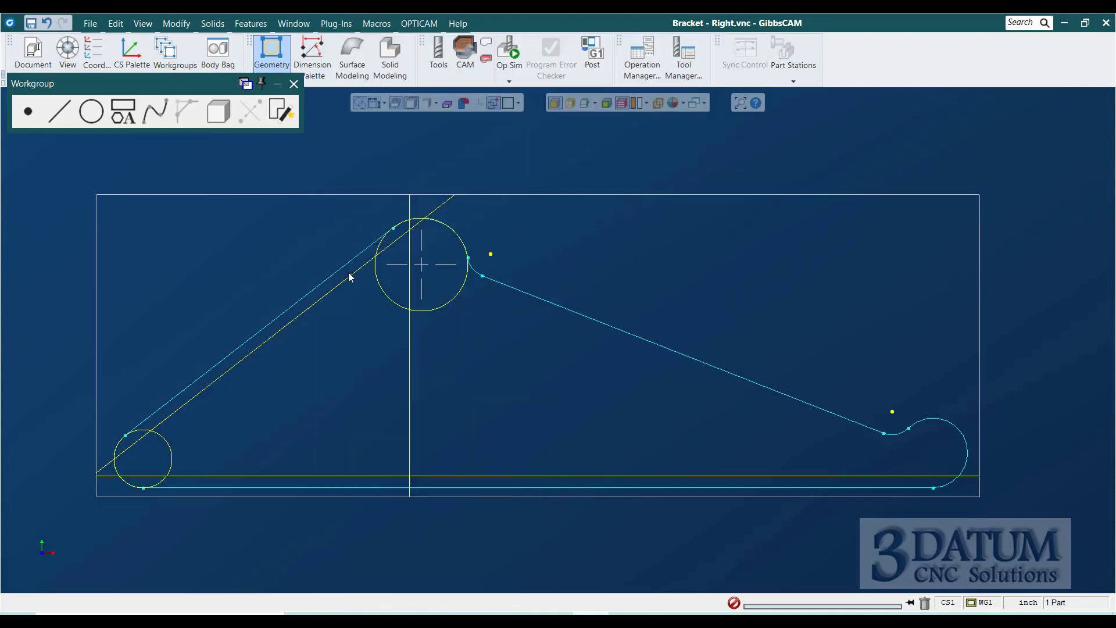
left_click(301, 24)
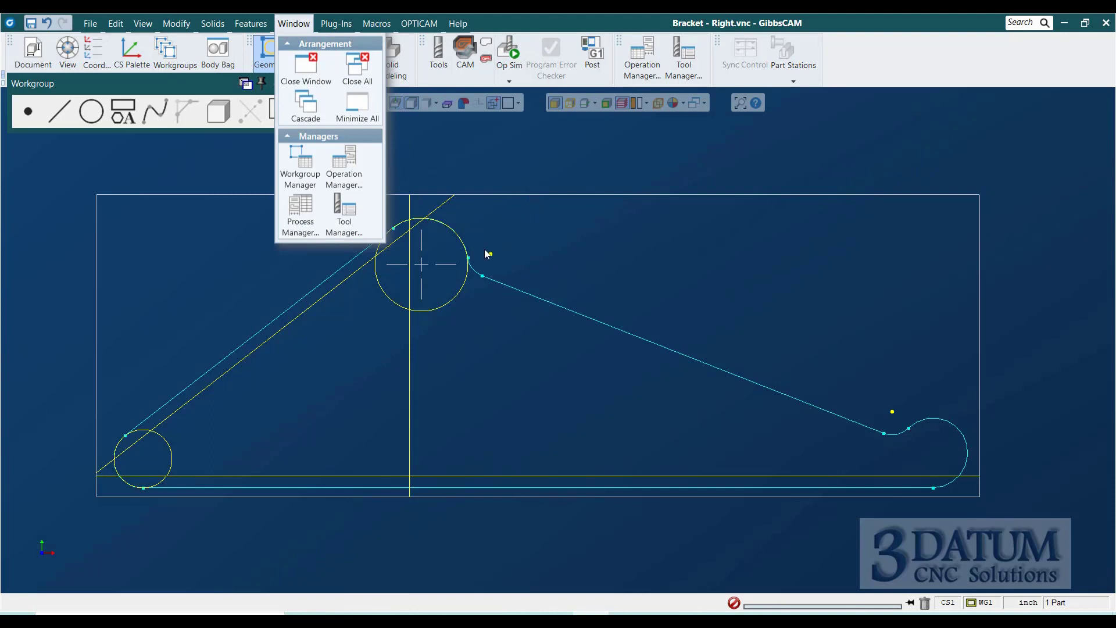
left_click(207, 240)
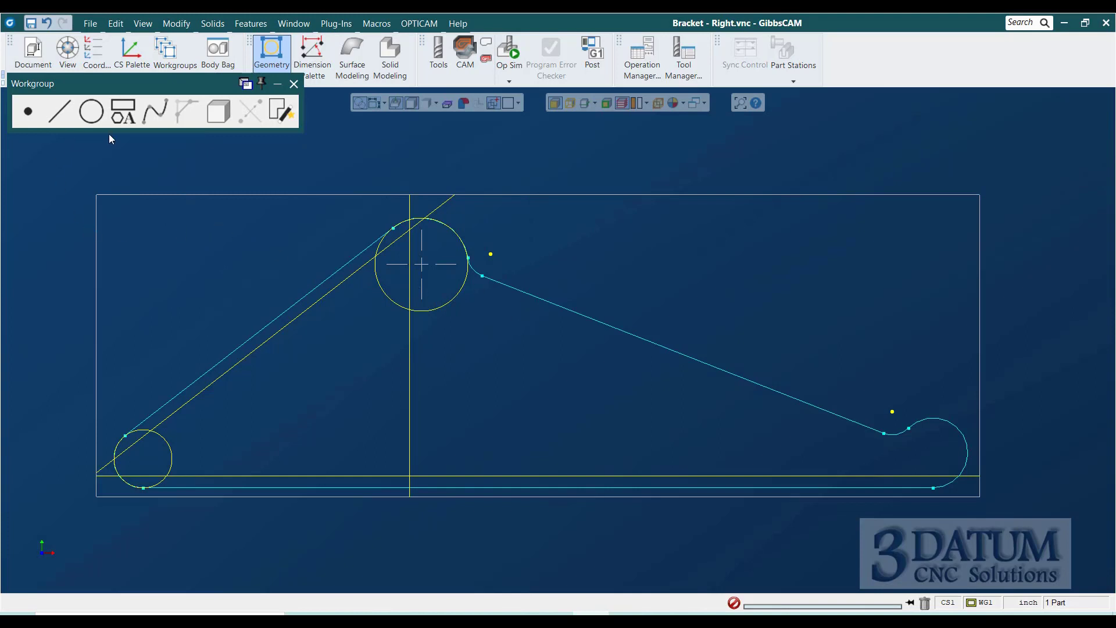
Step: Fillet the top circle and upper offset line with a 0.25 radius
left_click(91, 111)
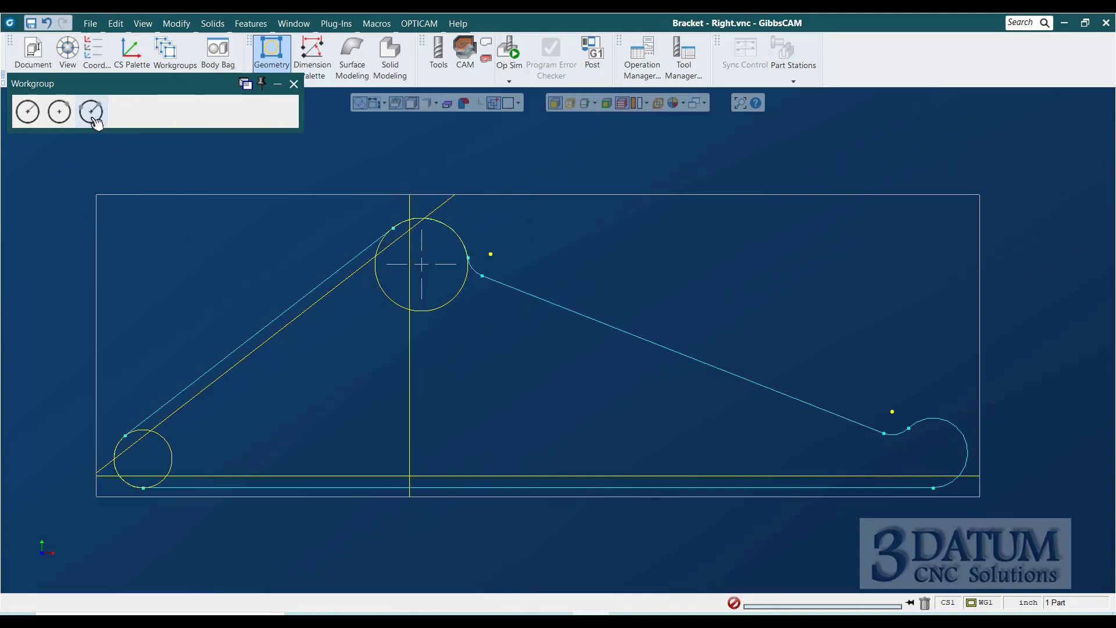
left_click(91, 111)
left_click(378, 288)
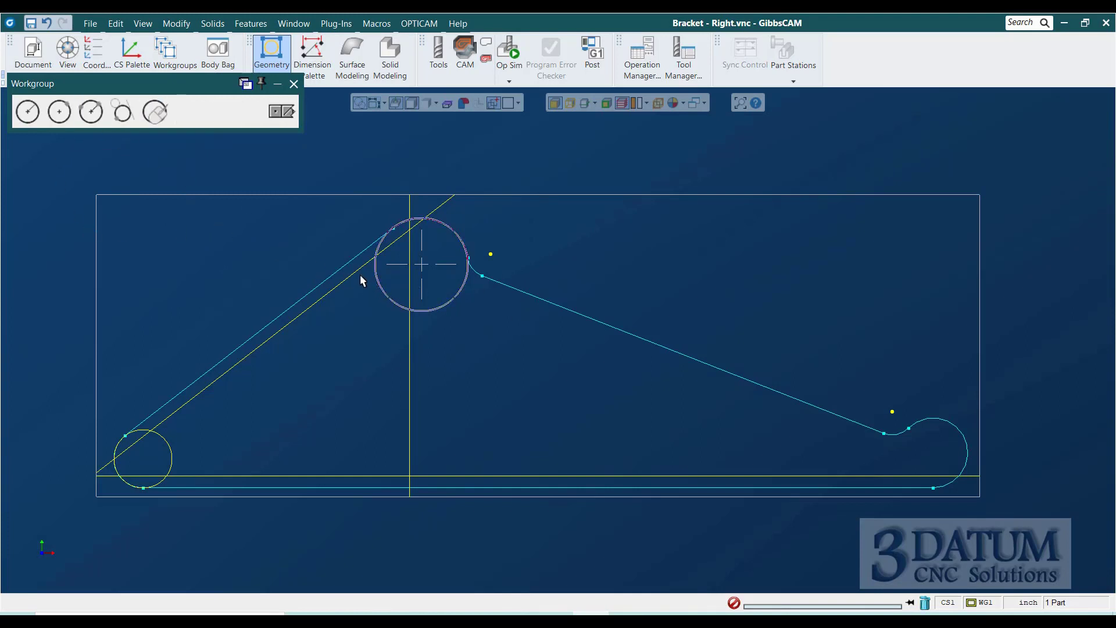
left_click(354, 274)
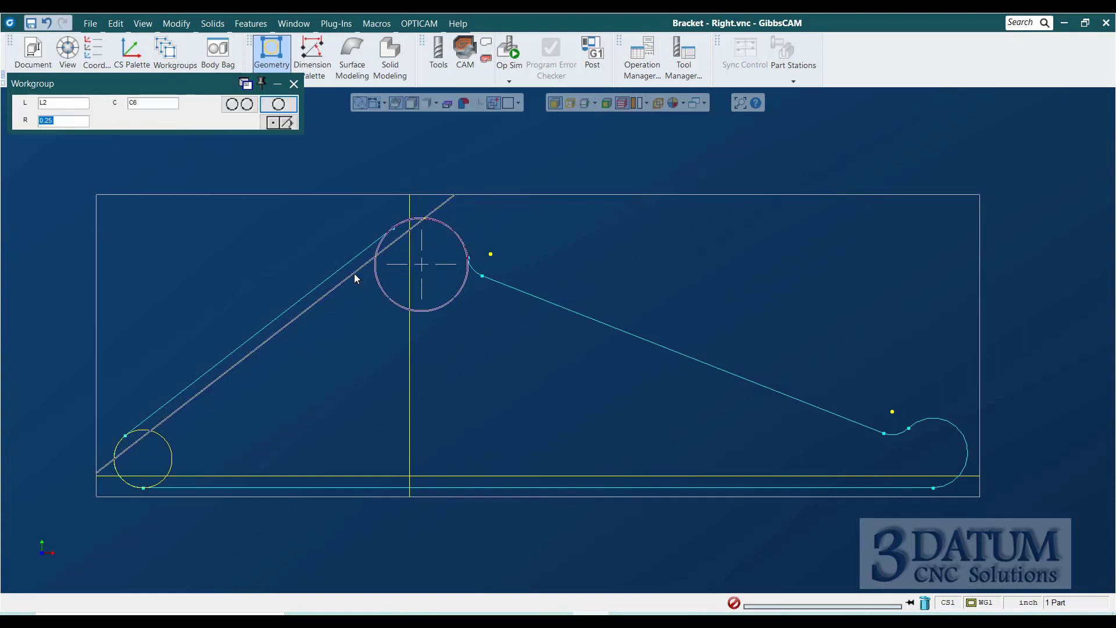
key("Return")
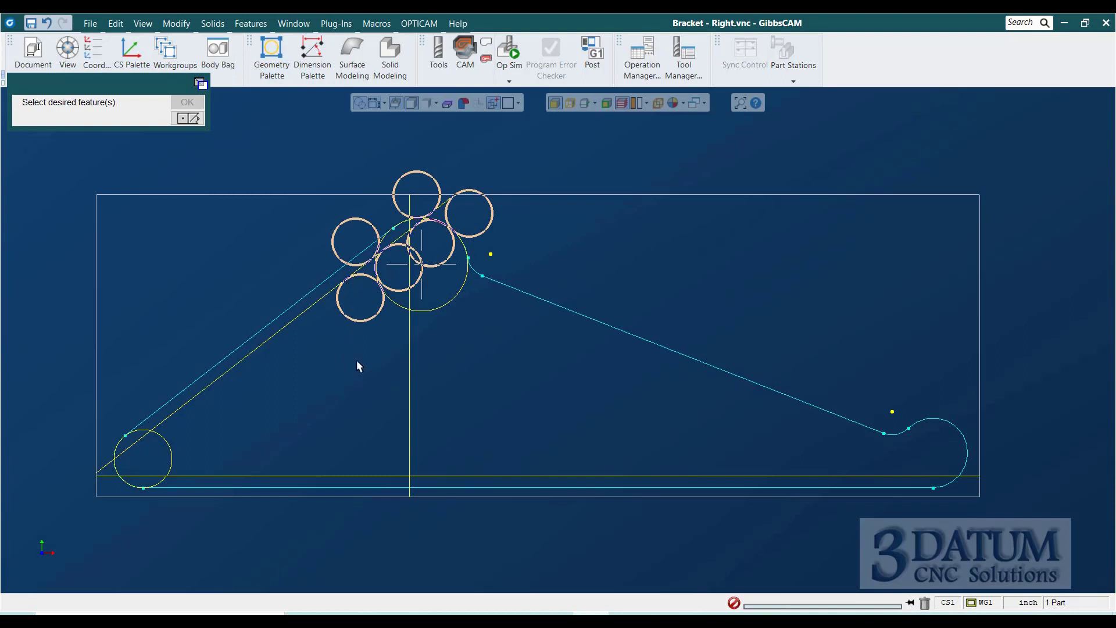
left_click(356, 321)
key("Return")
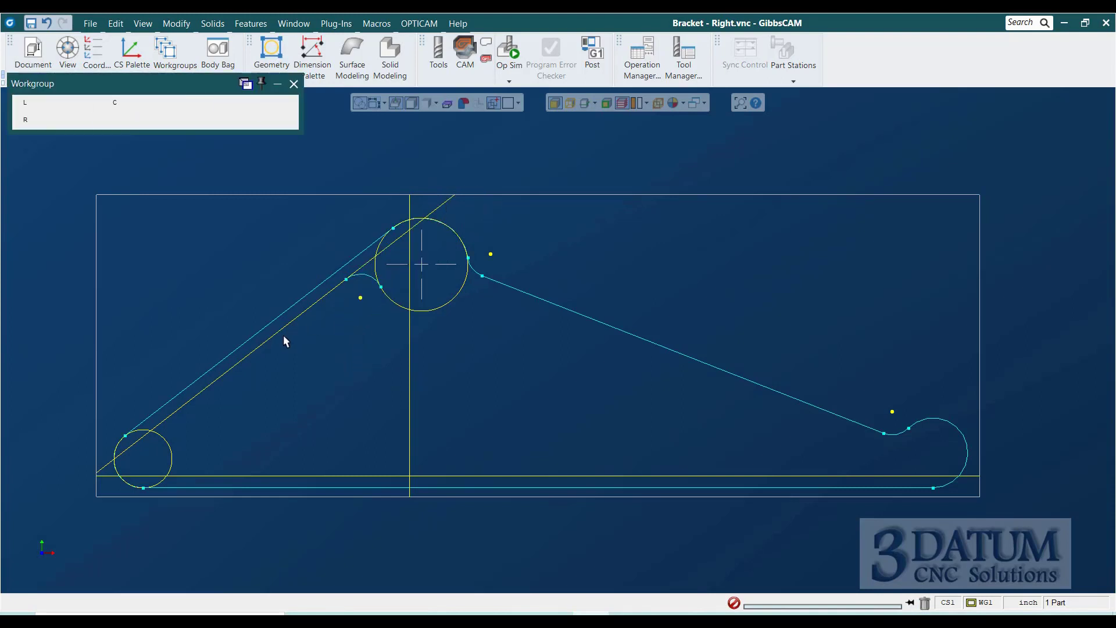
Step: Add 0.25 fillets joining the lower-left circle to the inner slanted and bottom lines
left_click(273, 331)
left_click(171, 448)
key("Return")
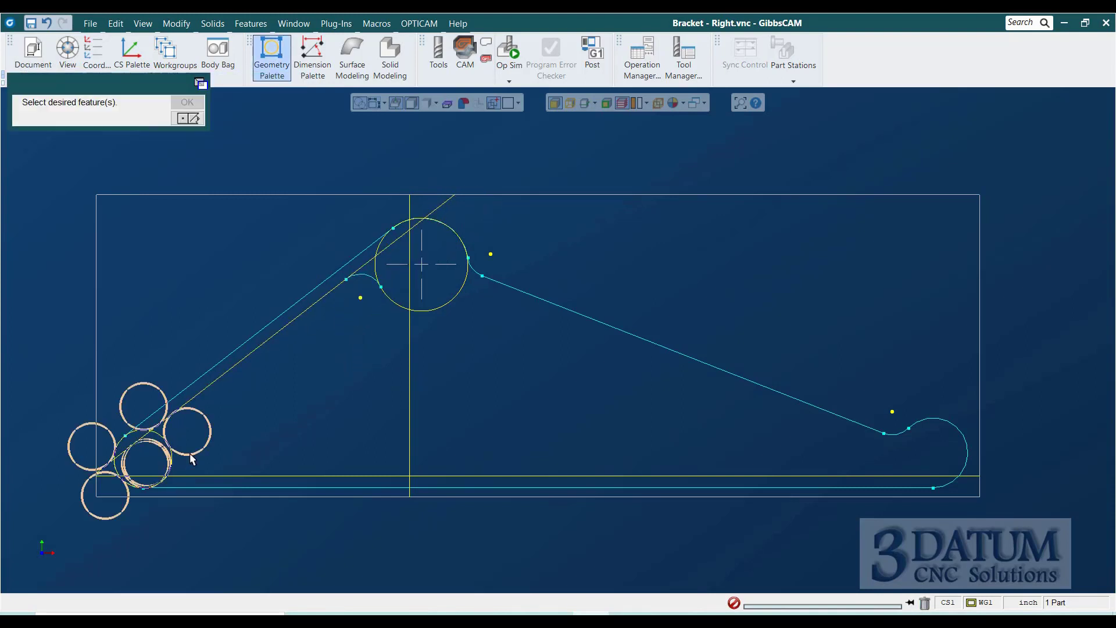
left_click(190, 455)
key("Return")
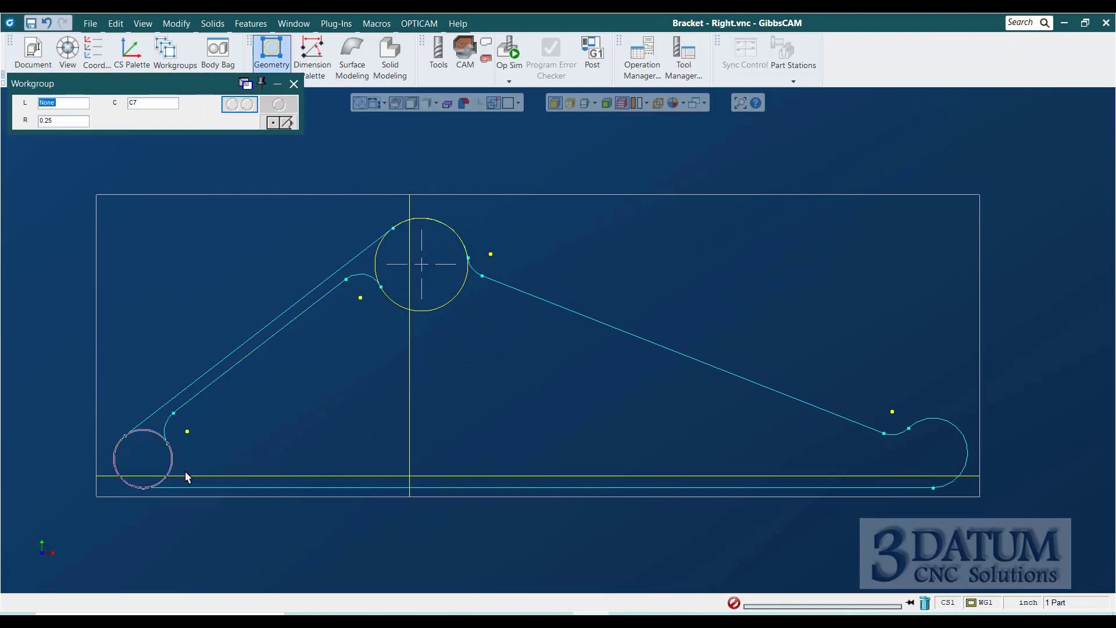
left_click(192, 476)
key("Return")
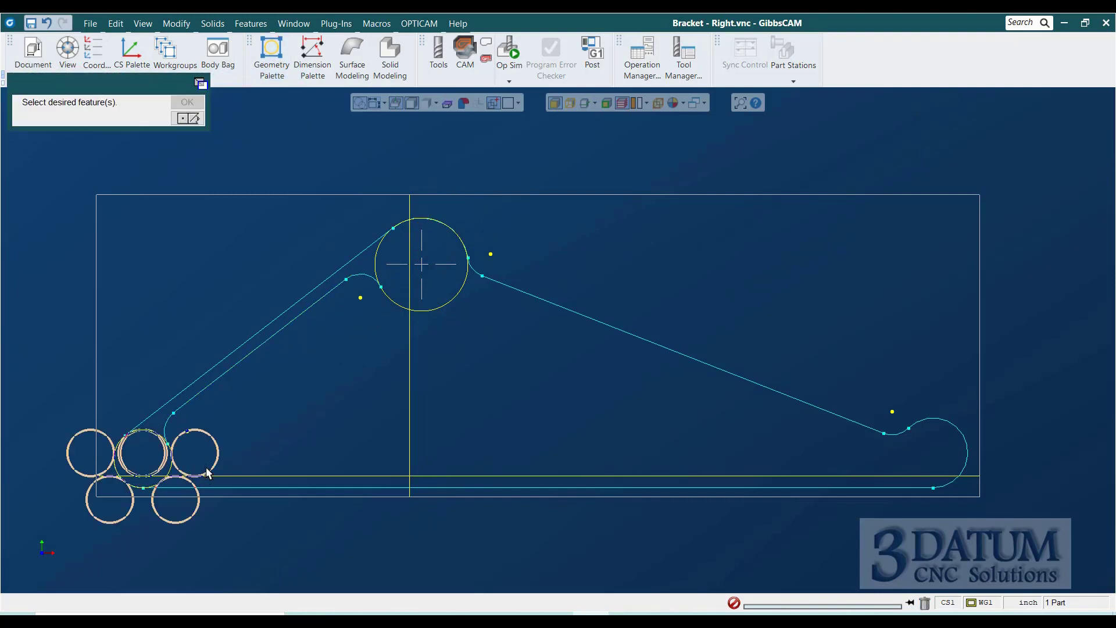
left_click(219, 473)
key("Return")
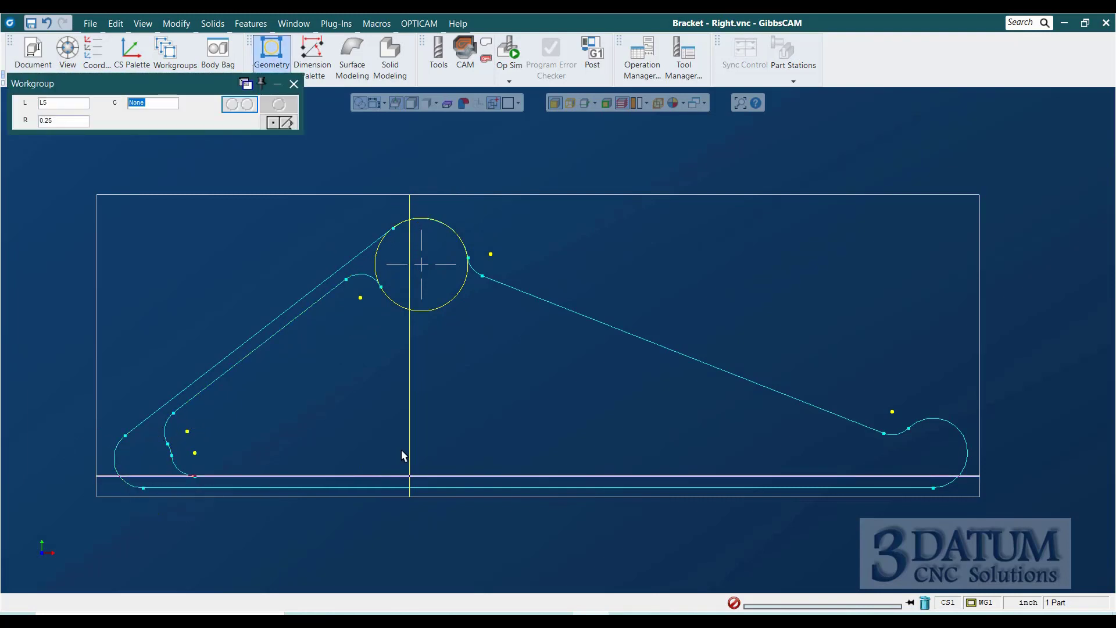
Step: Fillet the vertical line's bottom corner and its junction with the top circle at 0.25
left_click(410, 451)
key("Return")
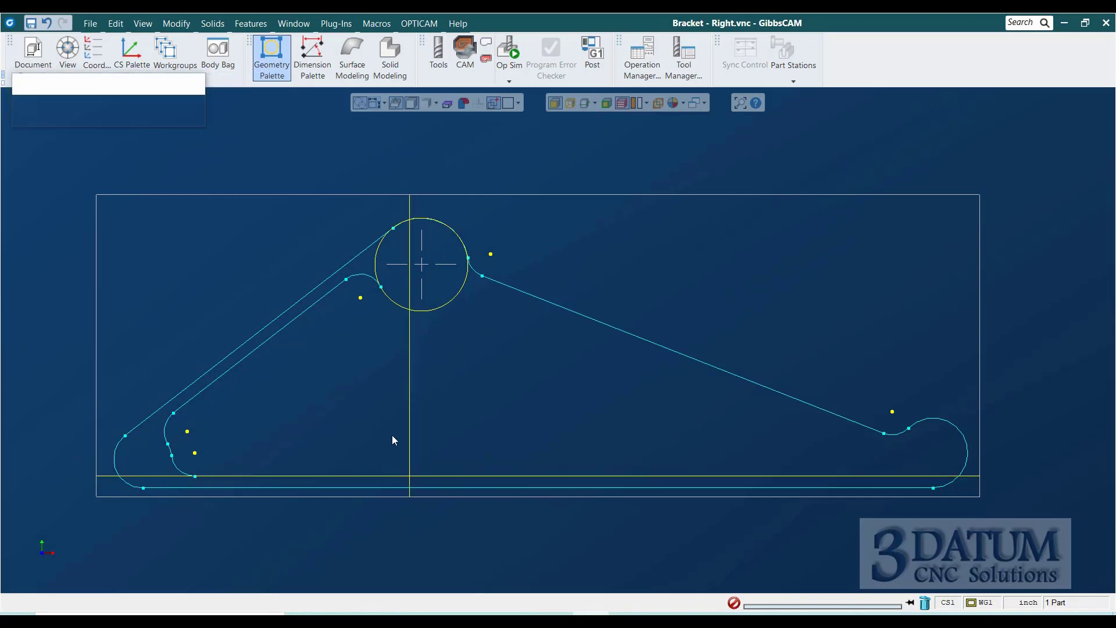
left_click(386, 430)
key("Return")
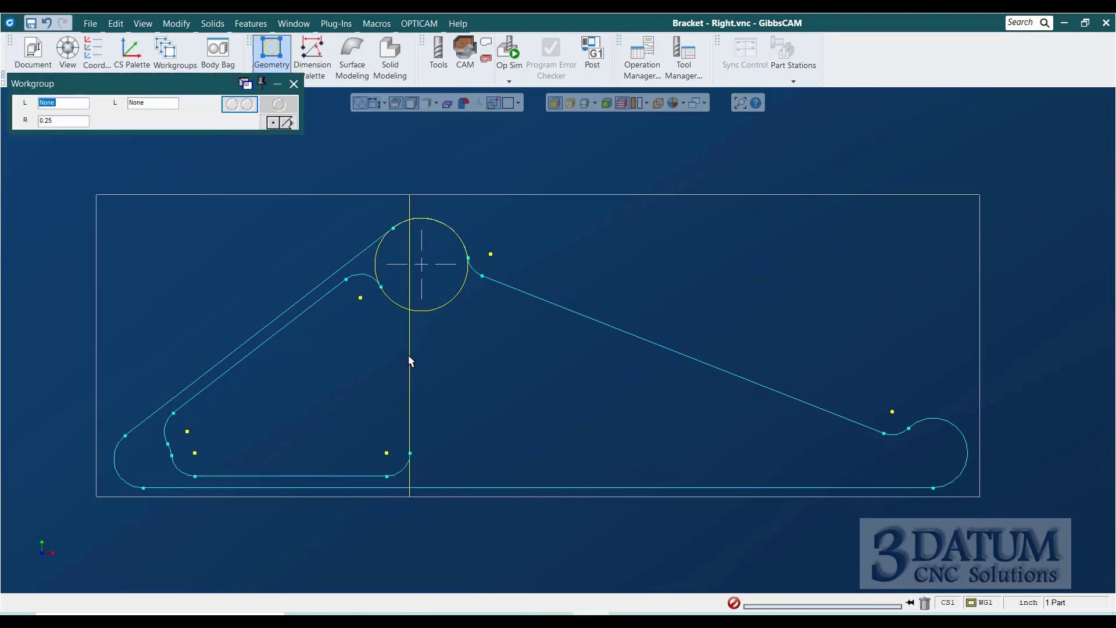
left_click(409, 356)
left_click(400, 308)
key("Return")
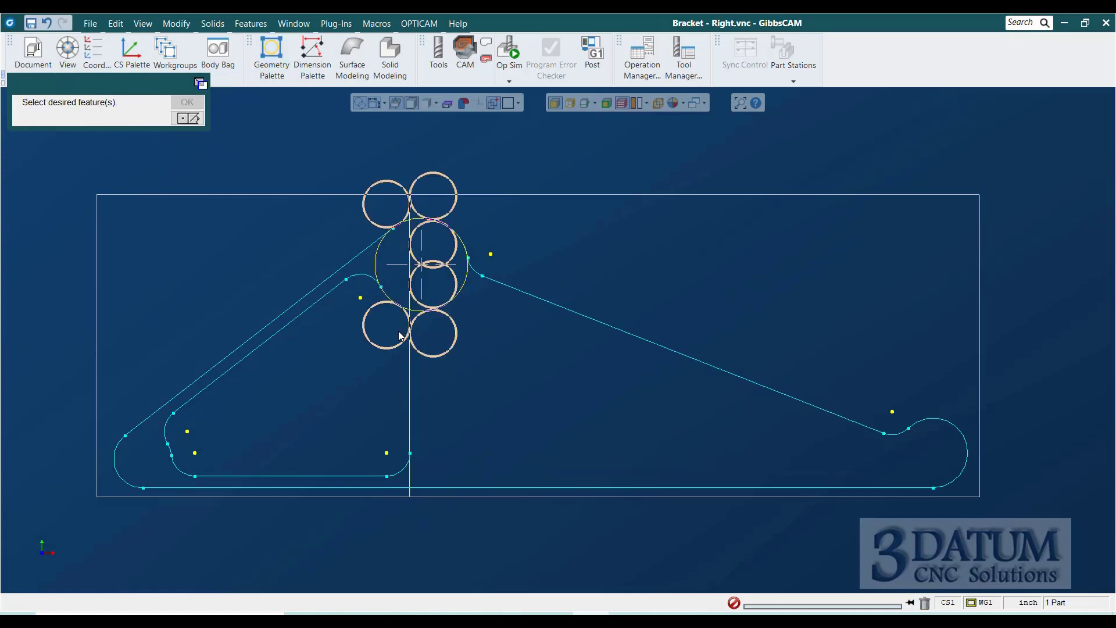
left_click(393, 351)
key("Return")
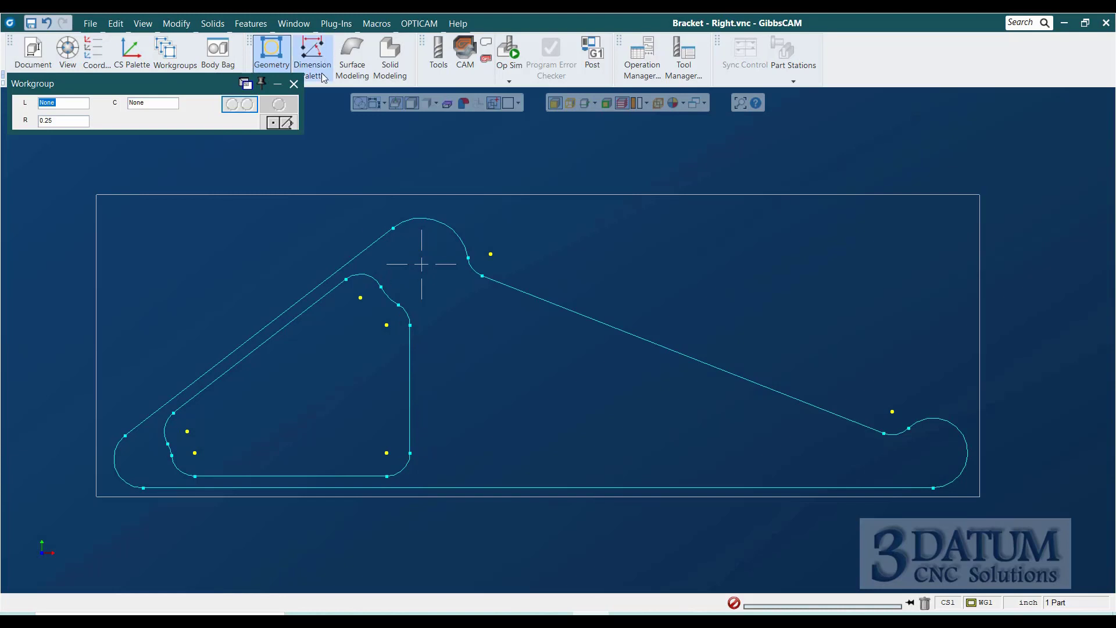
Step: Exit the fillet options to the main Geometry palette and view the Bracket - Right drawing
left_click(282, 123)
key("Escape")
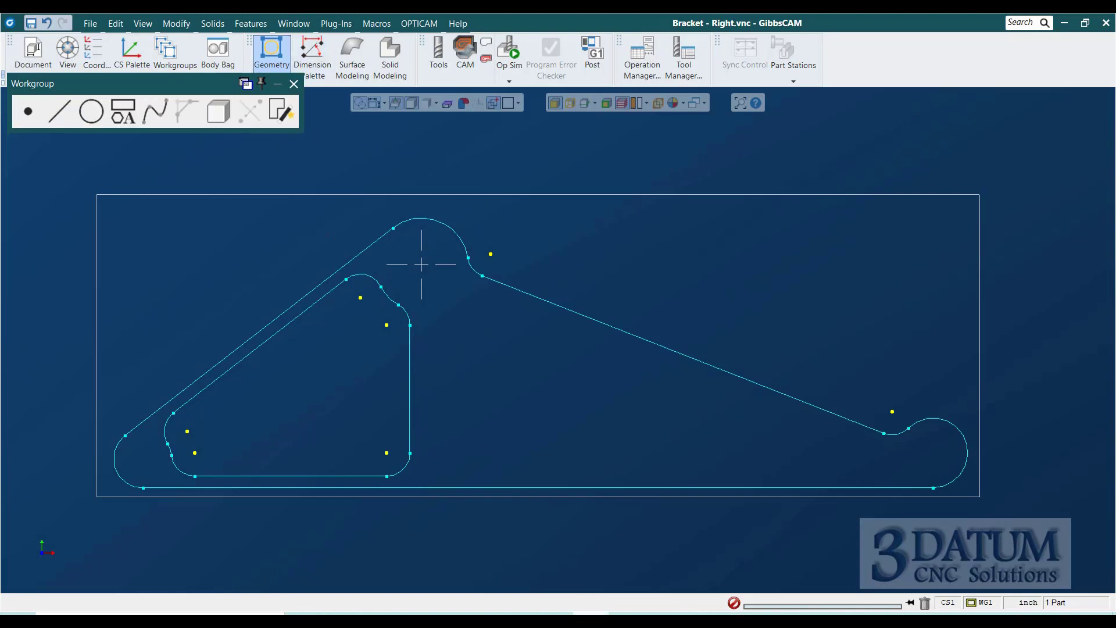
left_click(610, 619)
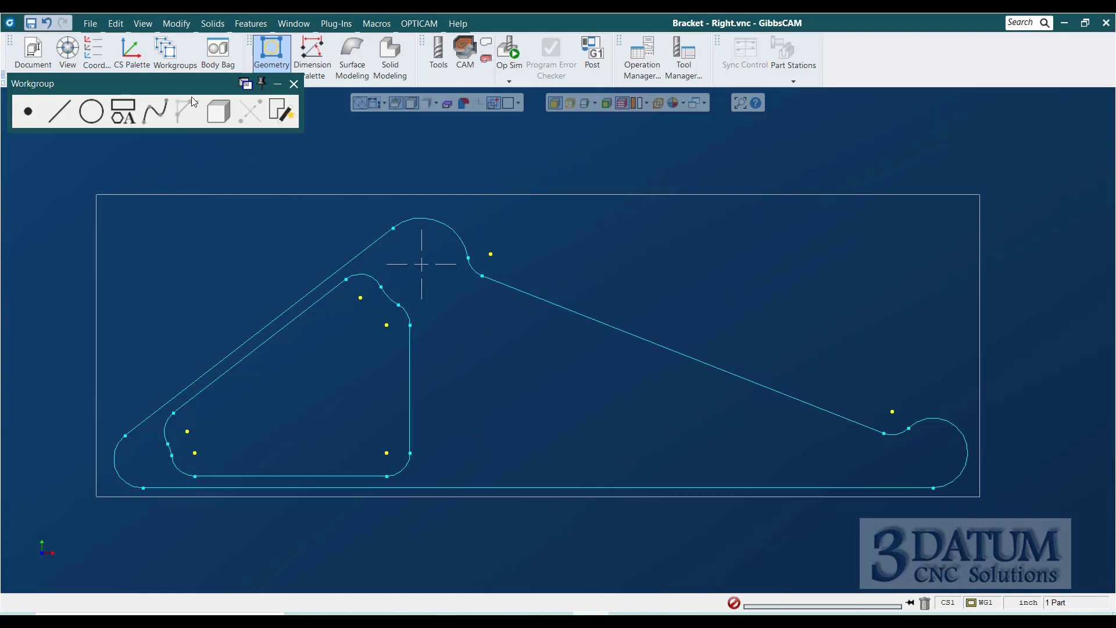
Step: Create 0.125 parallel offsets: inside the long slanted edge and above the bottom edge
left_click(59, 110)
left_click(123, 111)
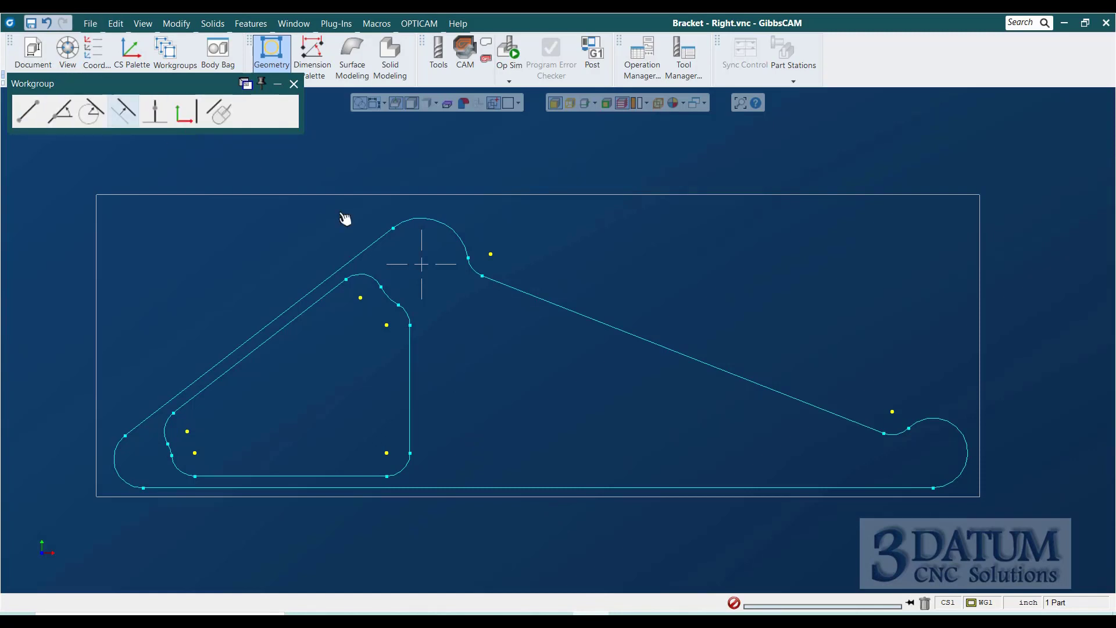
left_click(536, 298)
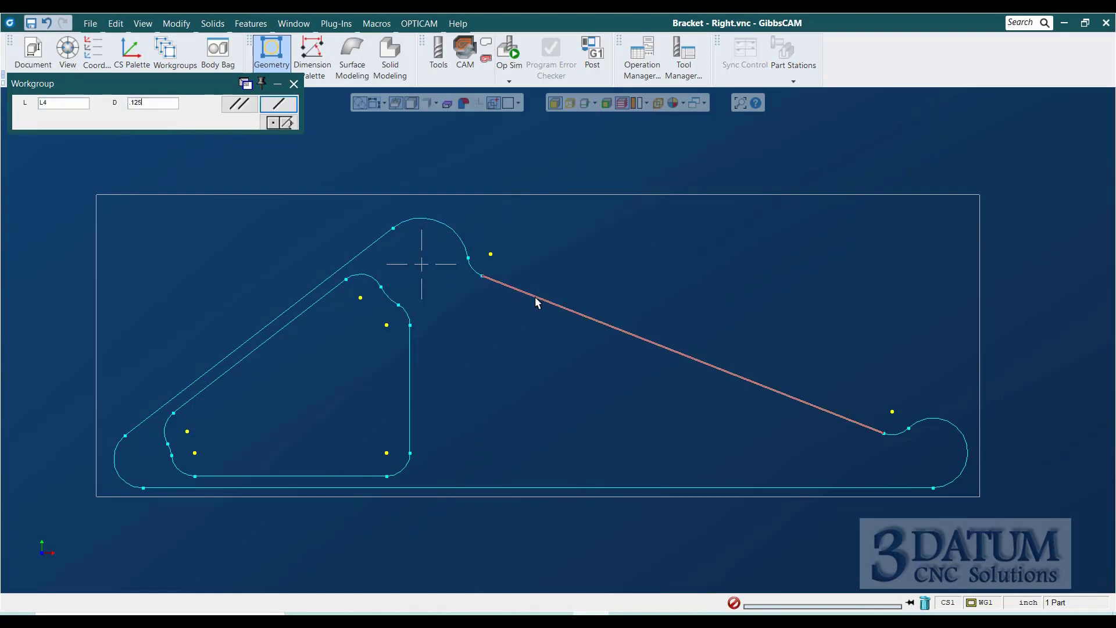
key("Return")
left_click(544, 314)
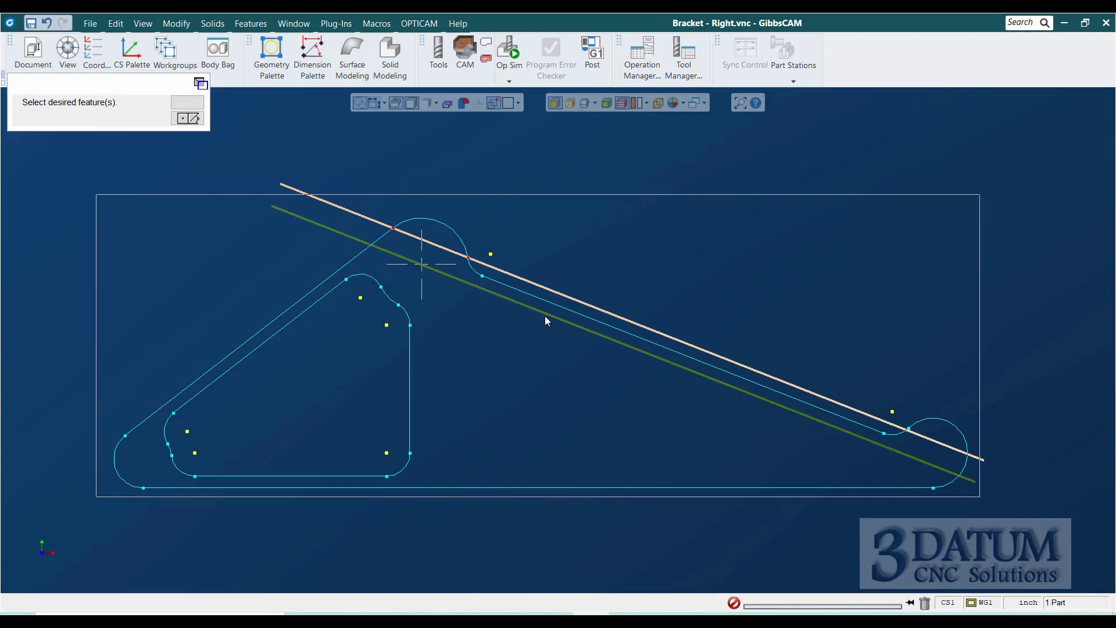
key("Return")
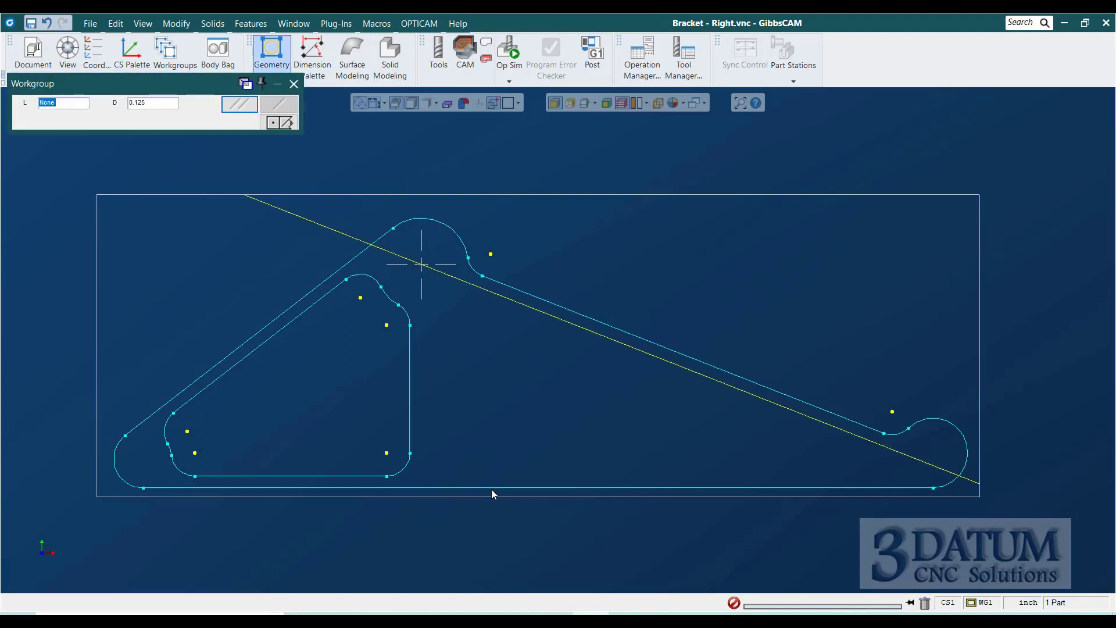
left_click(491, 488)
key("Return")
left_click(510, 476)
key("Return")
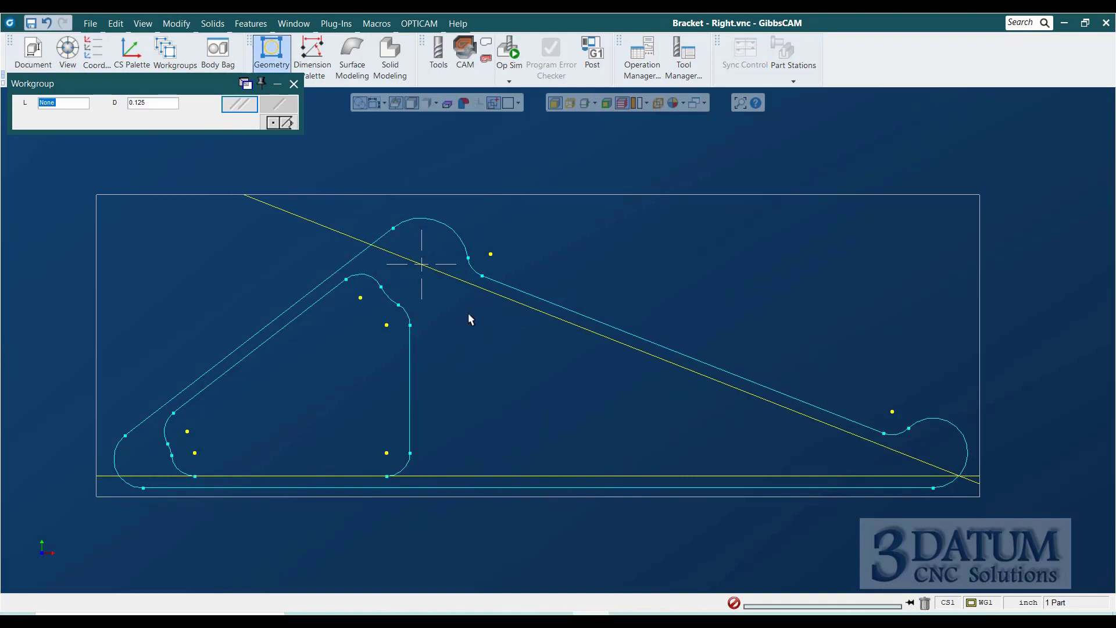
left_click(274, 124)
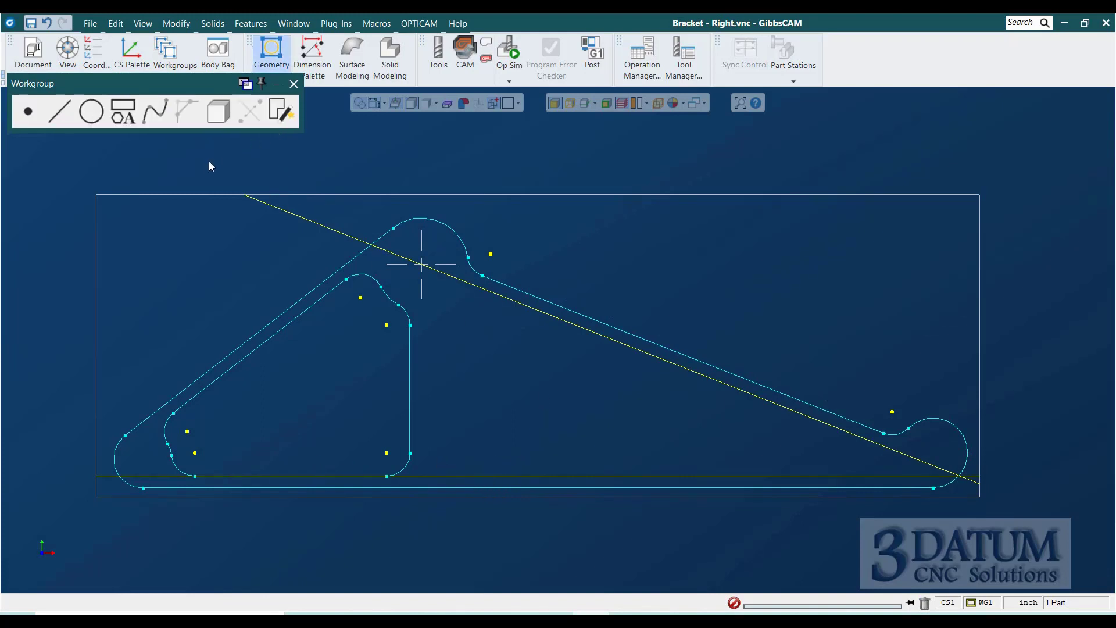
Step: Draw vertical construction lines at X 1.875 and X 2.125, undoing a stray X 0.1875 line
left_click(92, 113)
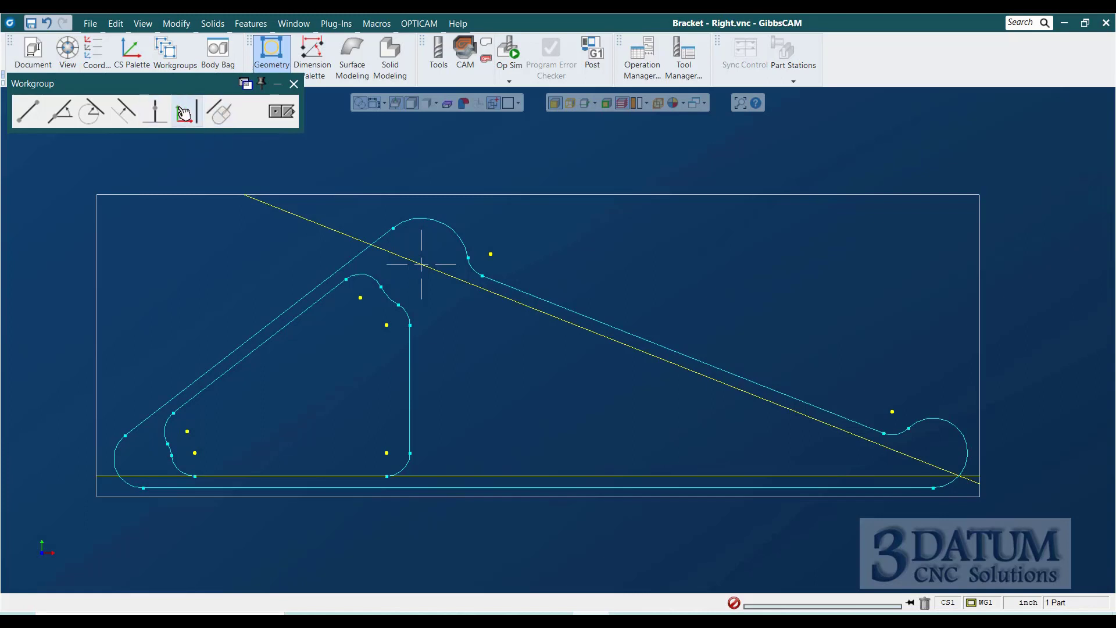
left_click(189, 111)
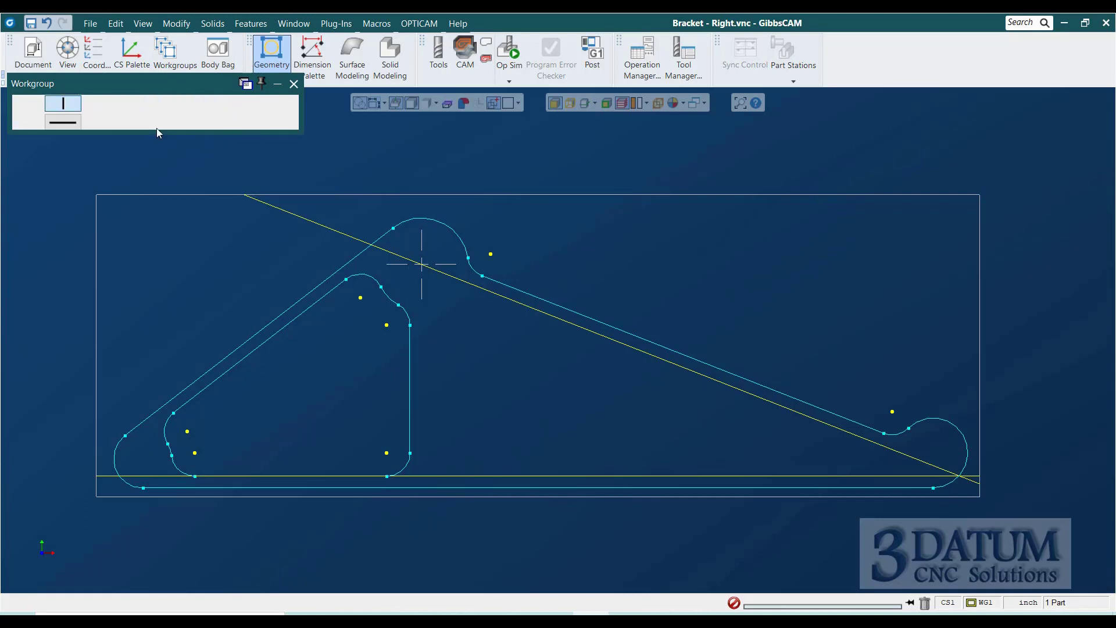
left_click(64, 109)
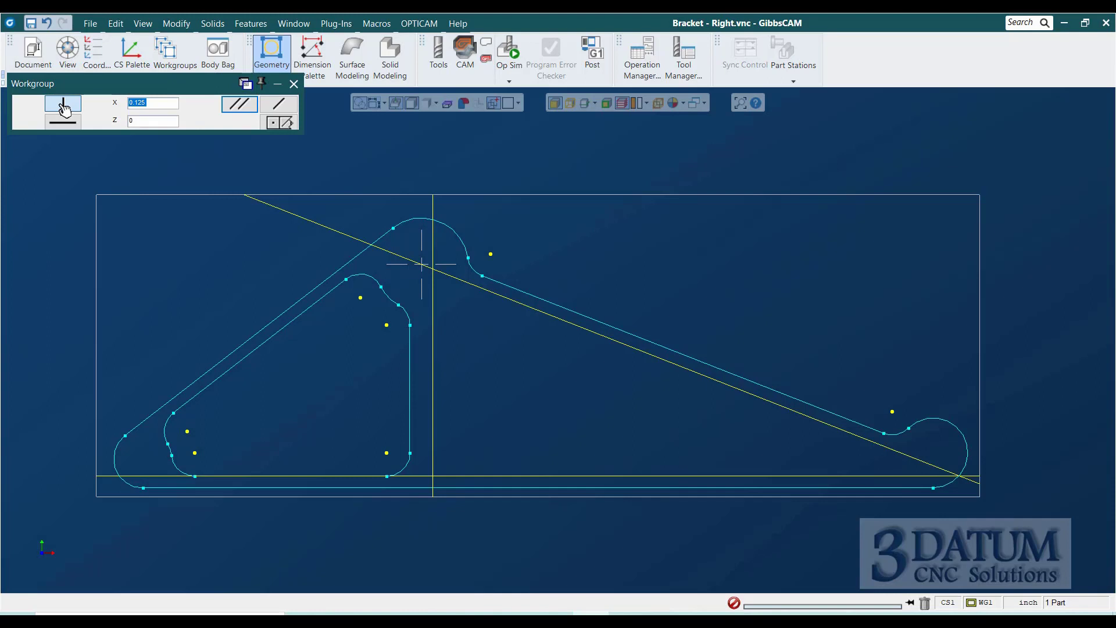
type(".1875")
key("Return")
key("ctrl+z")
type("1.875")
key("Return")
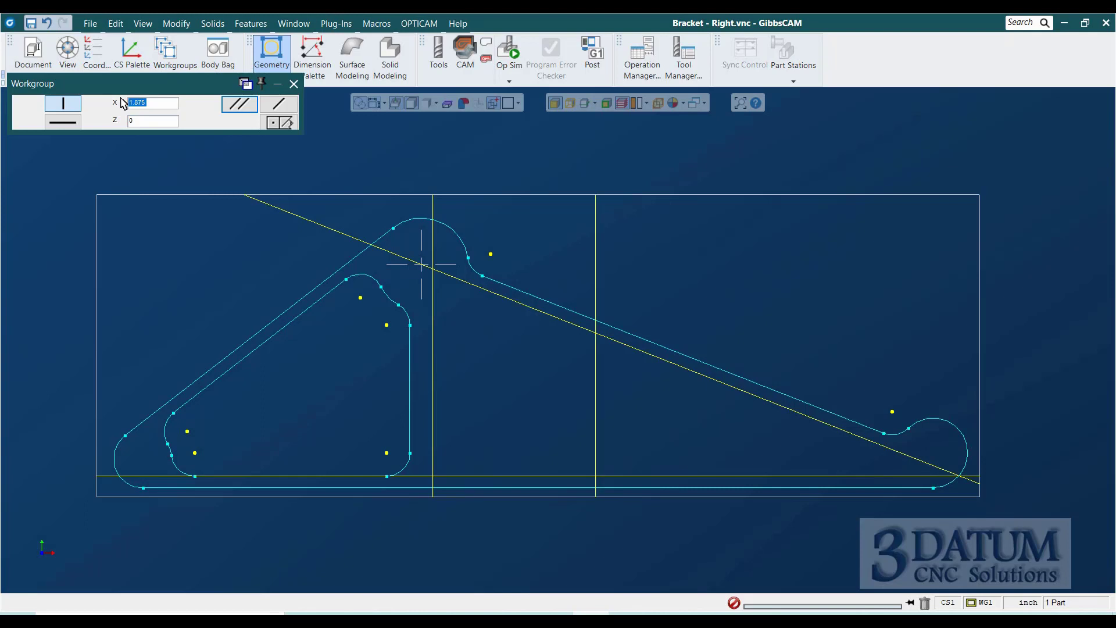
type("2.125")
key("Return")
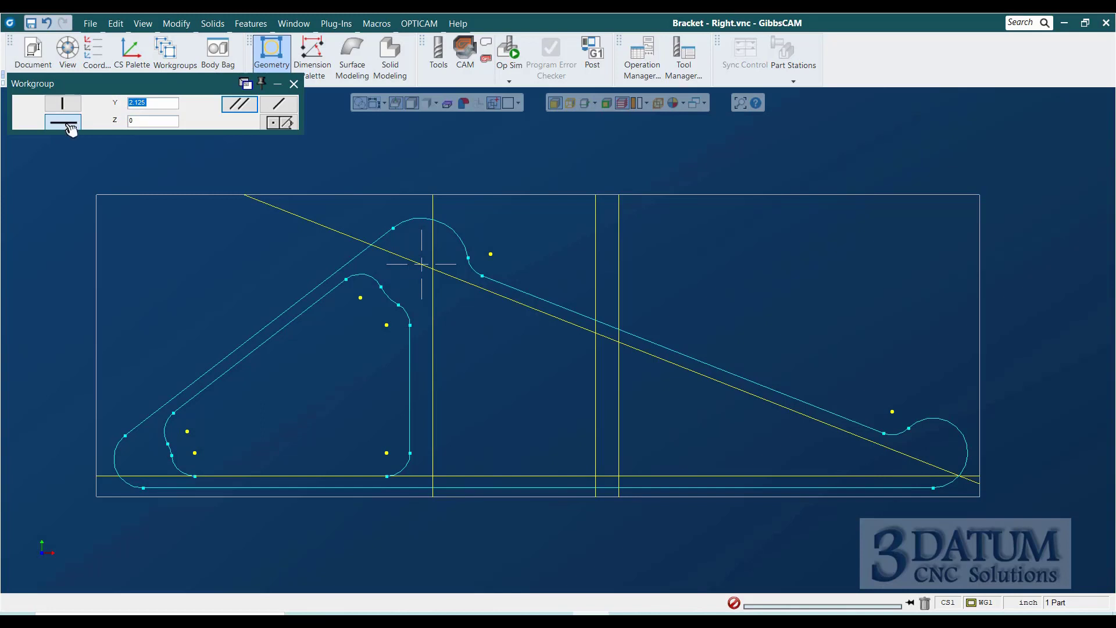
Step: Add a horizontal construction line at Y -1.675 and select the top arc
type("-1.675")
key("Return")
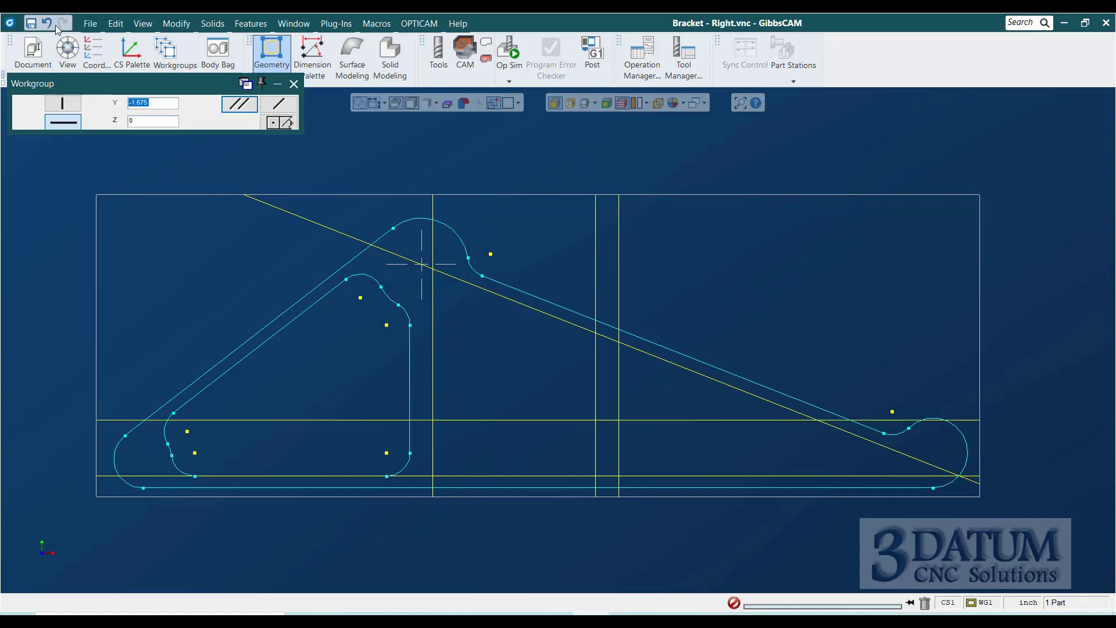
left_click(453, 231)
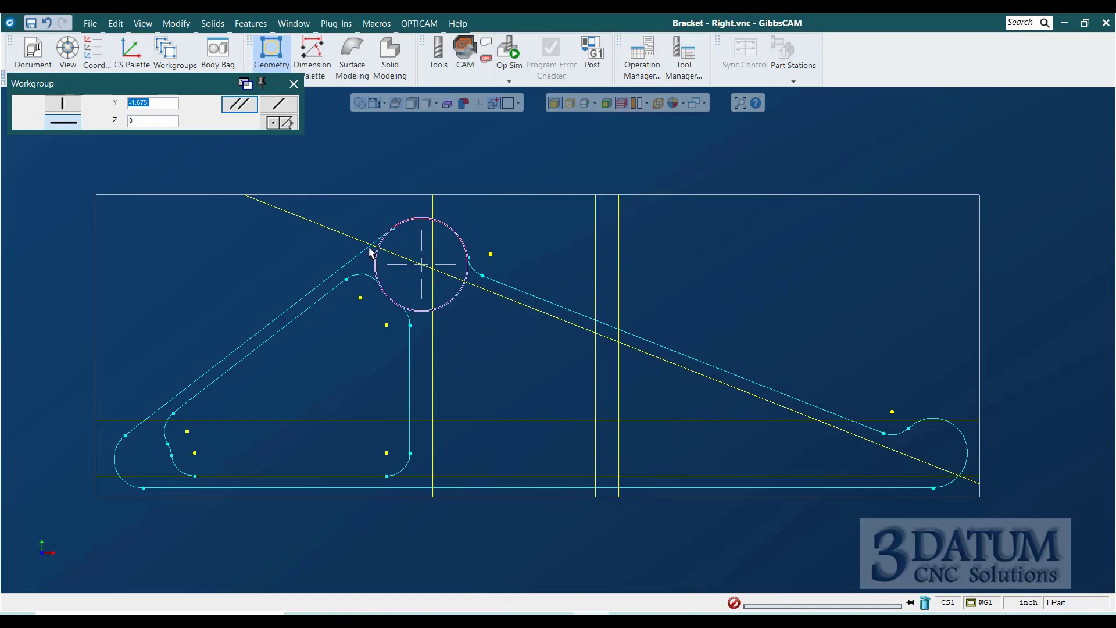
Step: Disconnect the crossing construction lines so the Y -1.675 line bridges X 1.875 to 2.125
left_click(280, 123)
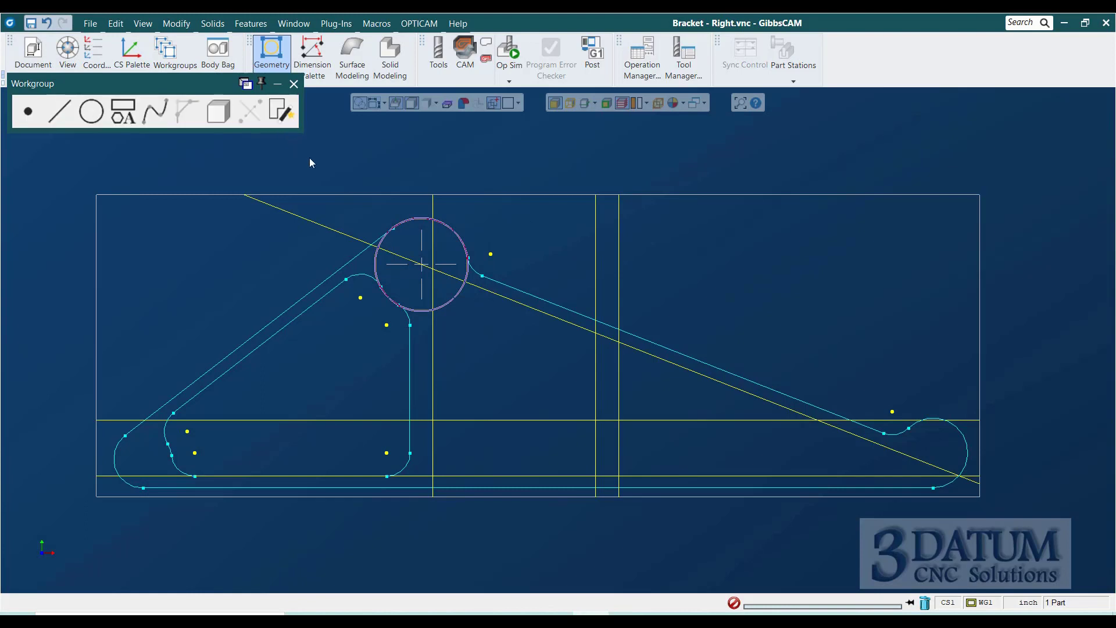
left_click(444, 387)
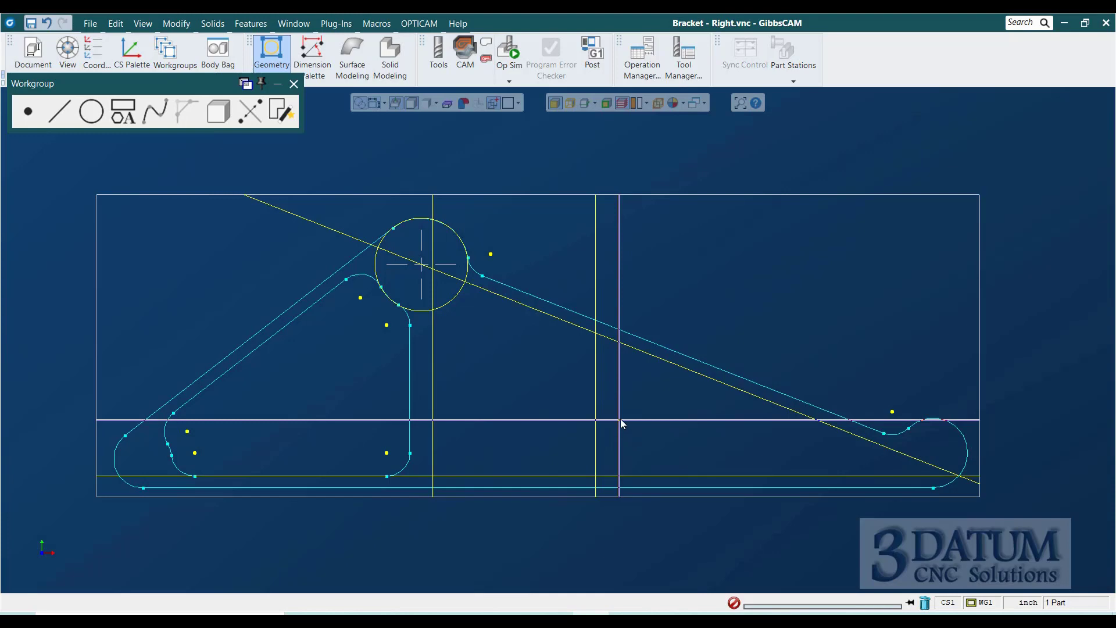
right_click(620, 419)
left_click(625, 198)
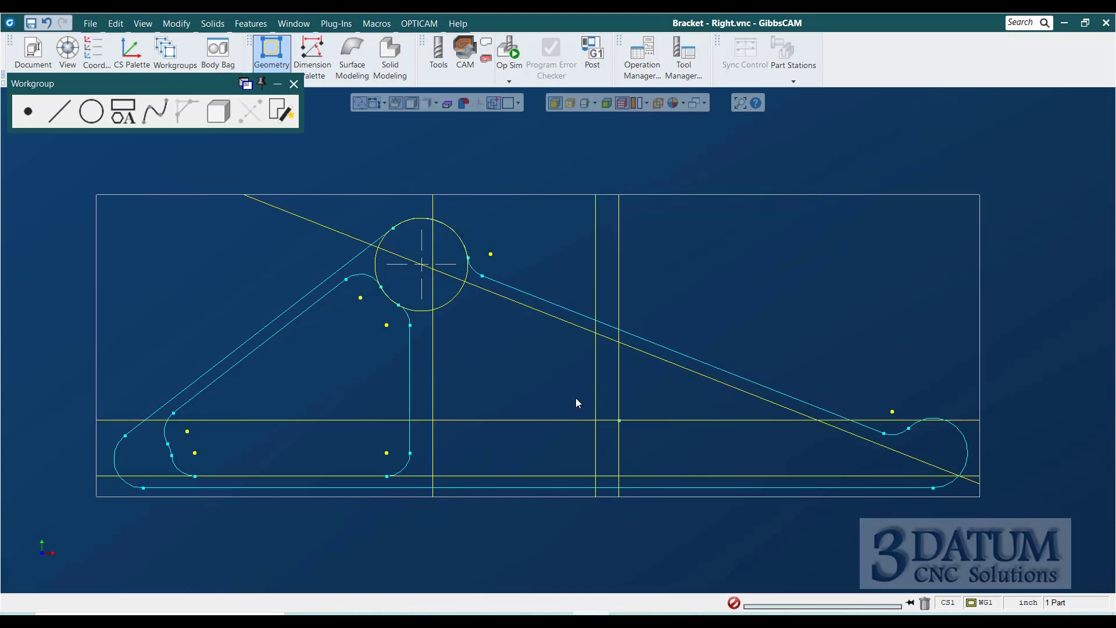
left_click_drag(577, 401, 596, 421)
right_click(596, 421)
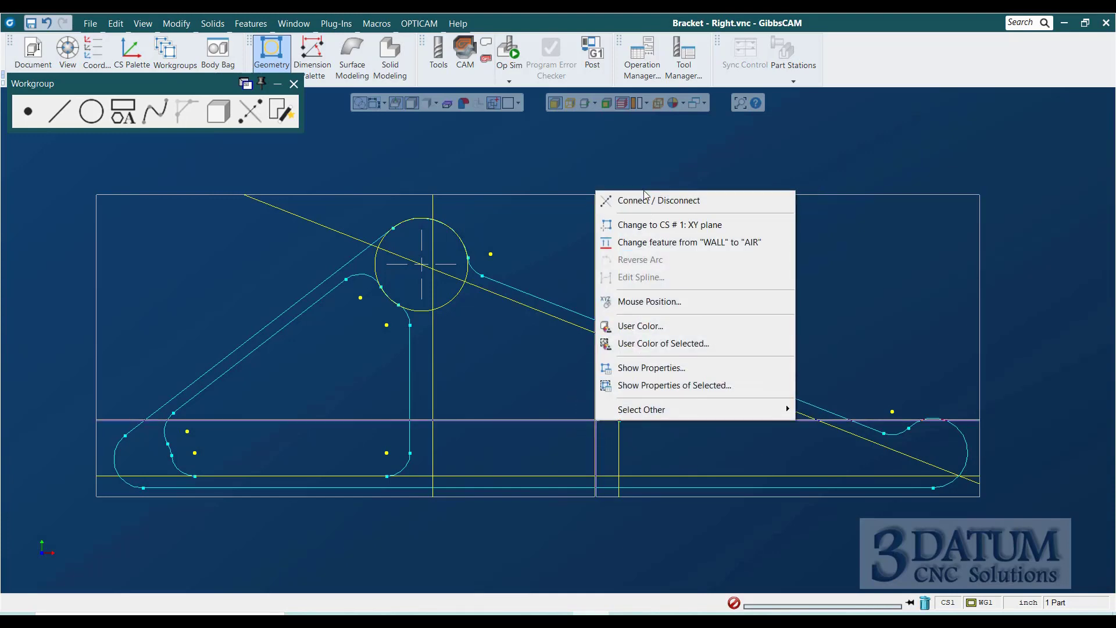
left_click(628, 201)
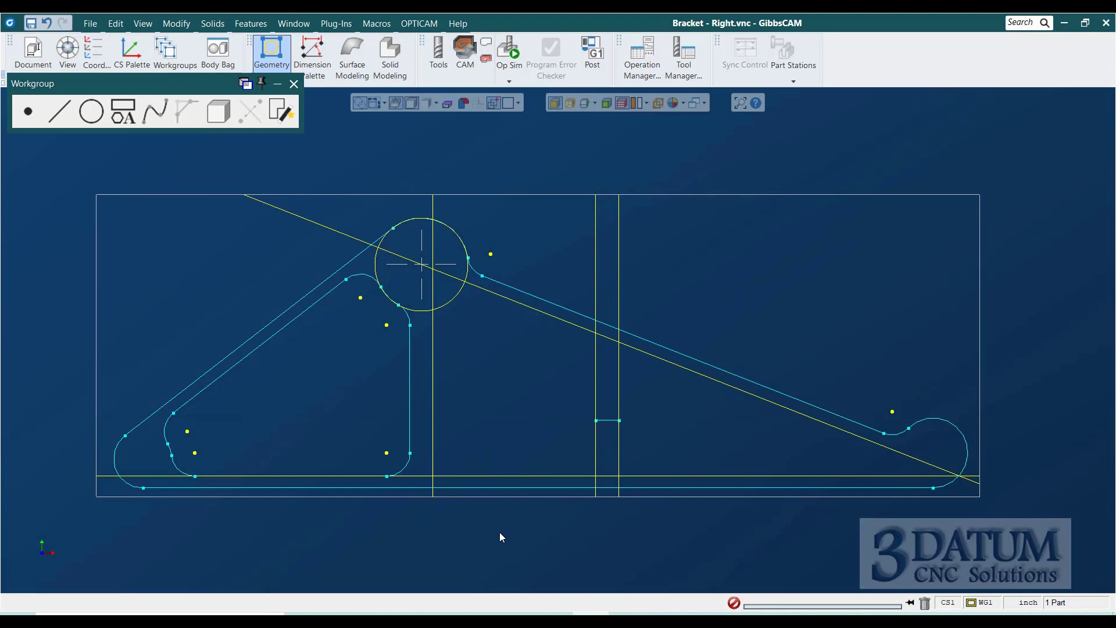
left_click(552, 317)
left_click(603, 391)
Step: Add R 0.25 fillets between the vertical and sloped lines and between the sloped line and big circle
left_click(93, 113)
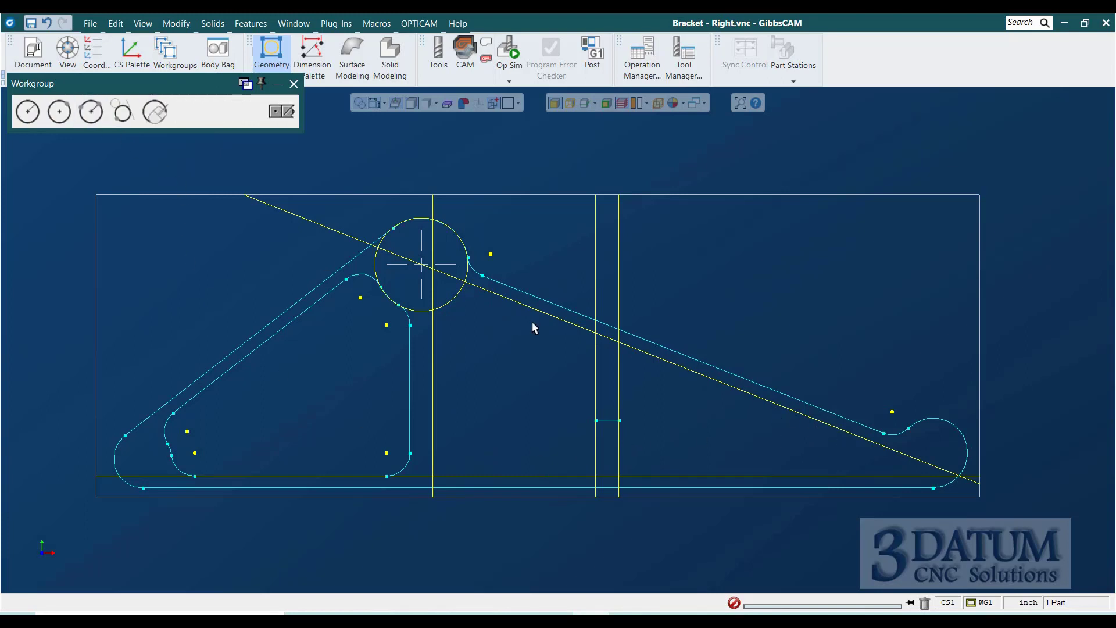
left_click(595, 352)
left_click(577, 326, "shift")
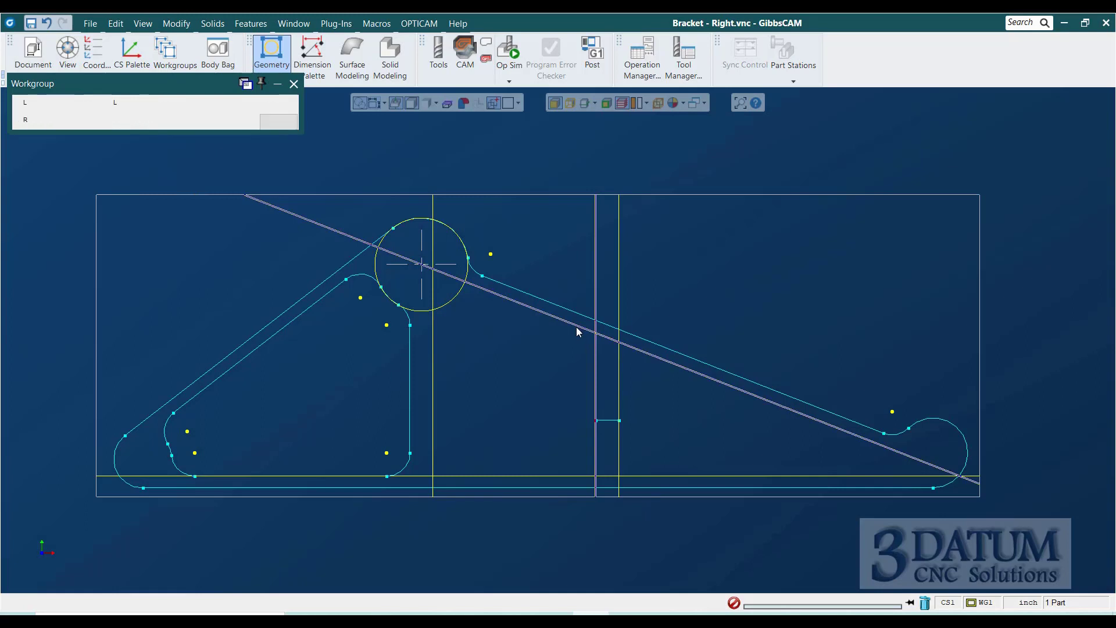
key("Return")
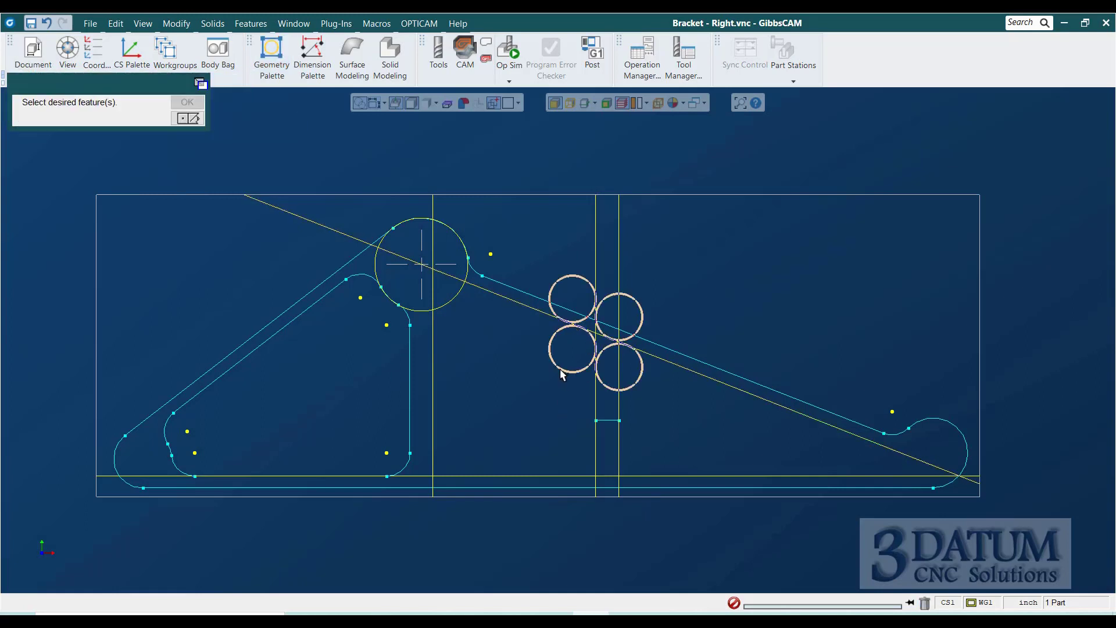
left_click(560, 369)
key("Return")
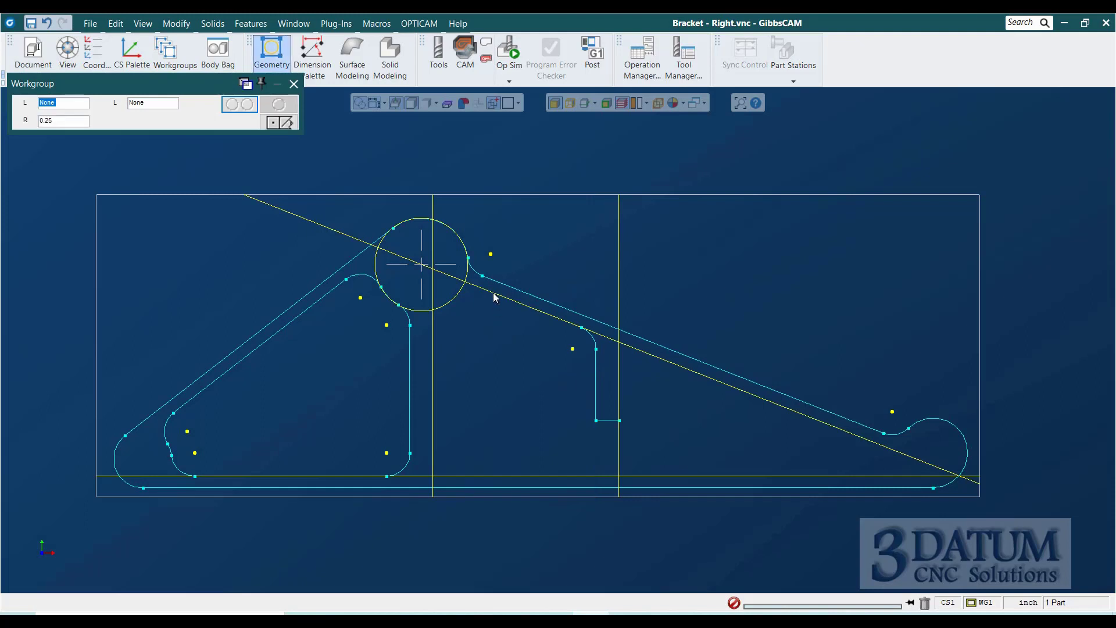
left_click(493, 292)
left_click(469, 326)
key("Return")
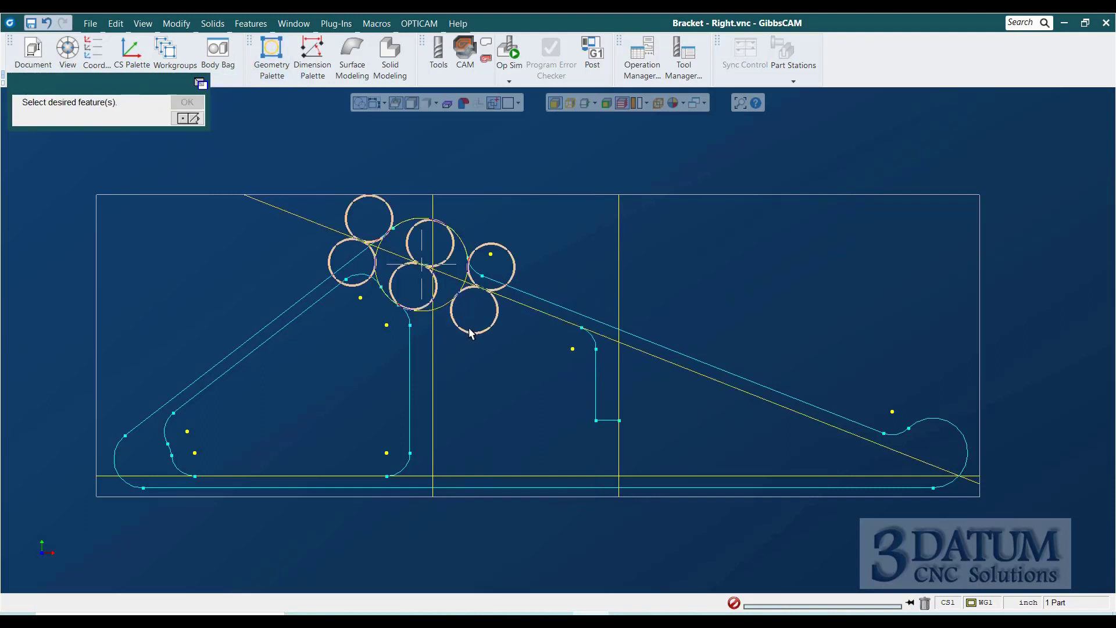
left_click(469, 335)
key("Return")
Step: Fillet the big circle to the vertical line and the vertical line to the bottom line
left_click(442, 304)
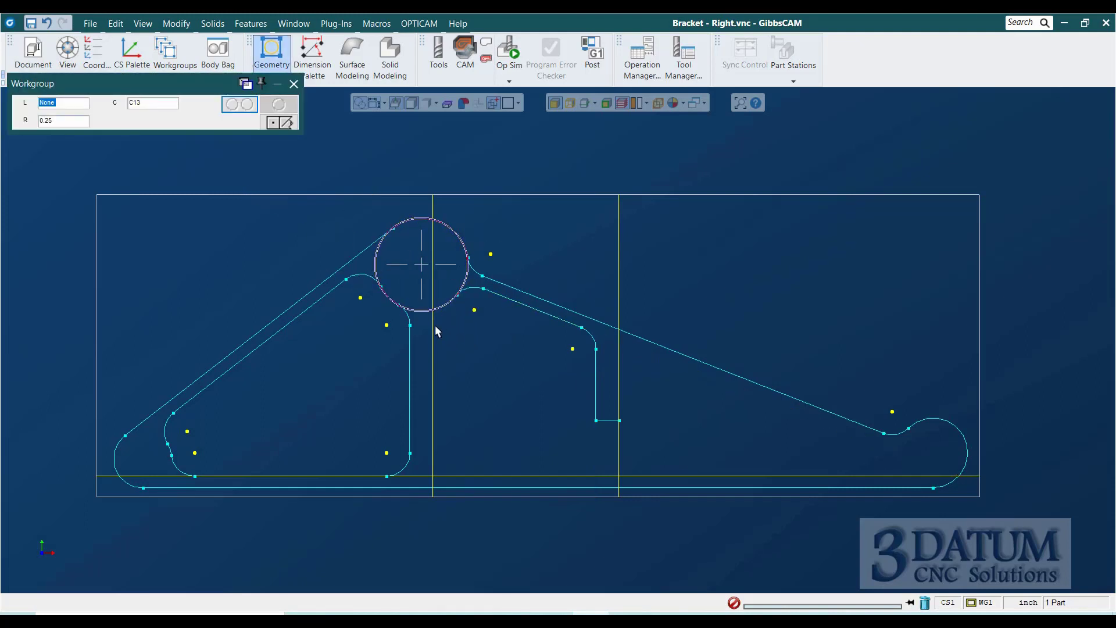
left_click(434, 333)
key("Return")
left_click(446, 347)
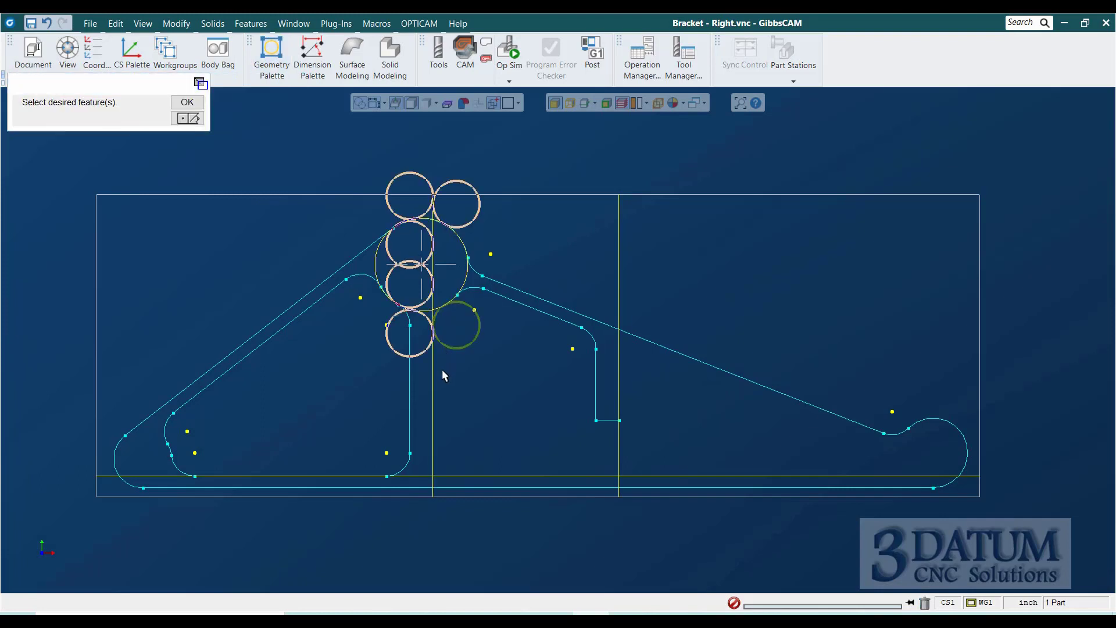
key("Return")
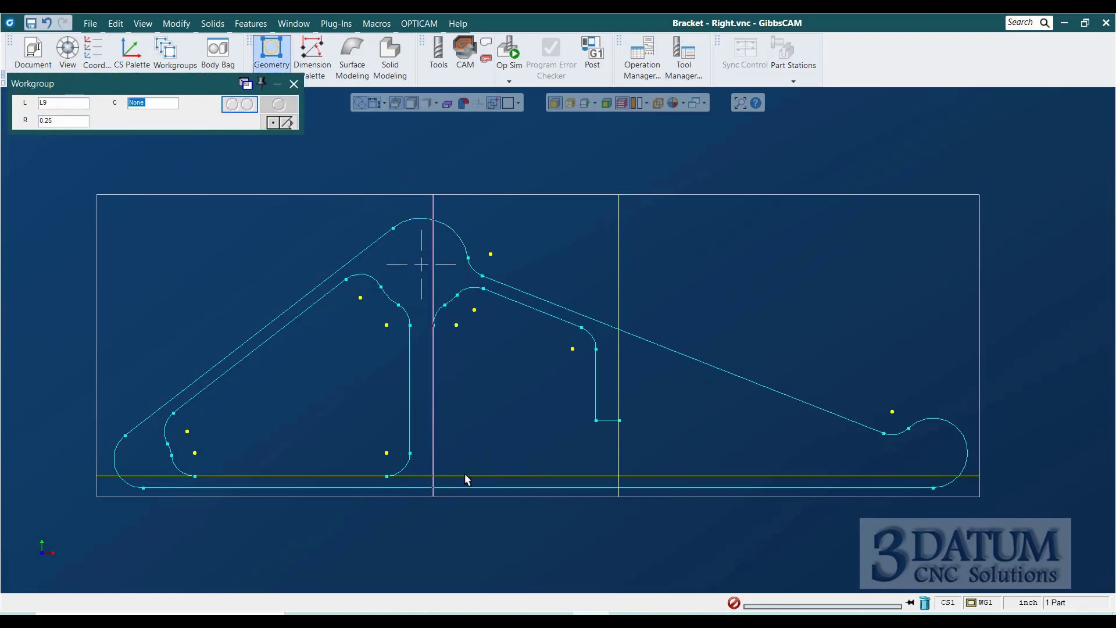
left_click(465, 476)
key("Return")
left_click(480, 453)
key("Return")
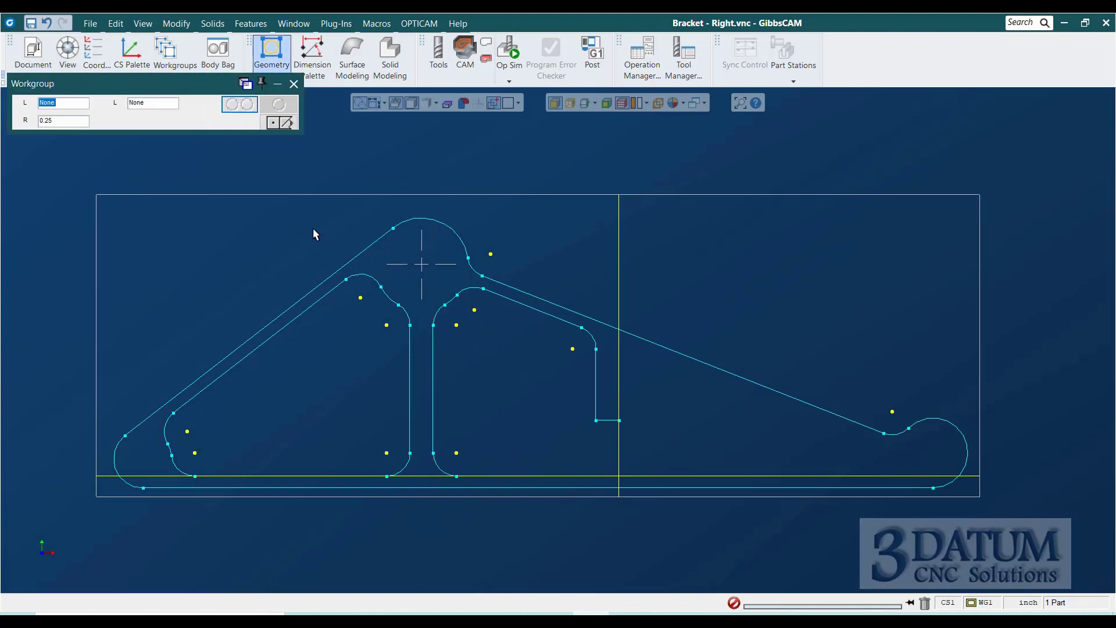
Step: Fillet the lower-right pocket corner and the vertical-to-slope corner beside the notch
left_click(517, 303)
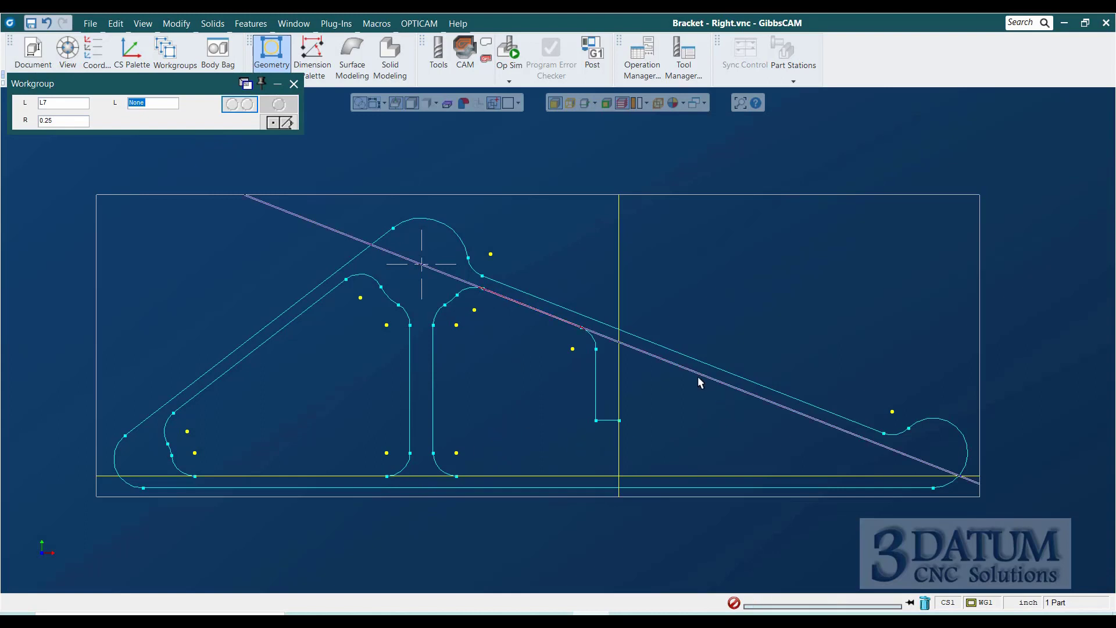
left_click(849, 476)
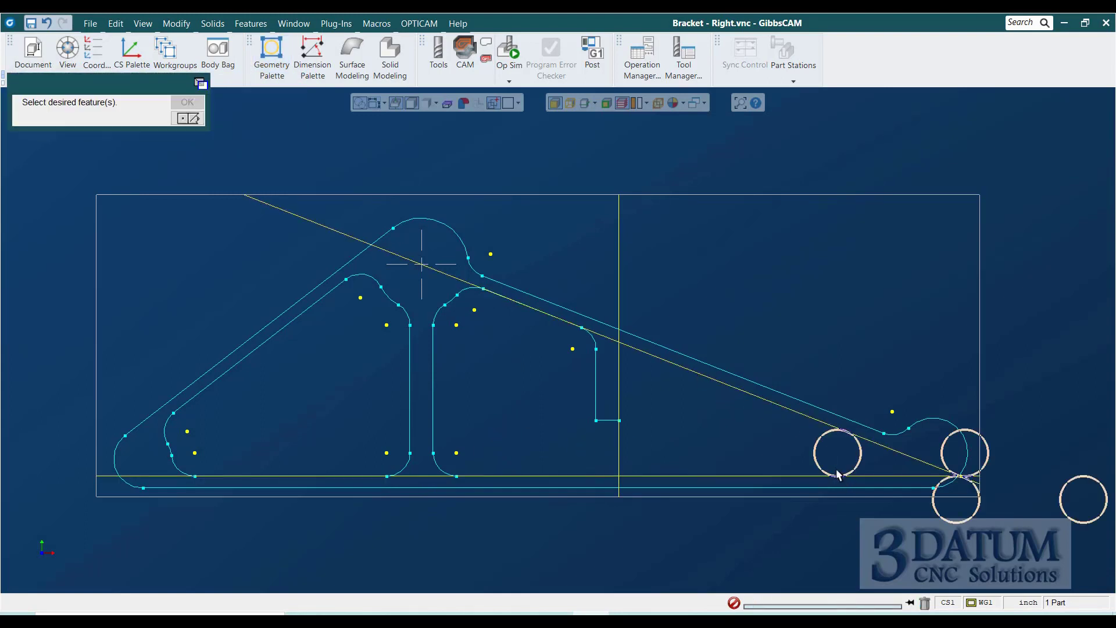
left_click(831, 475)
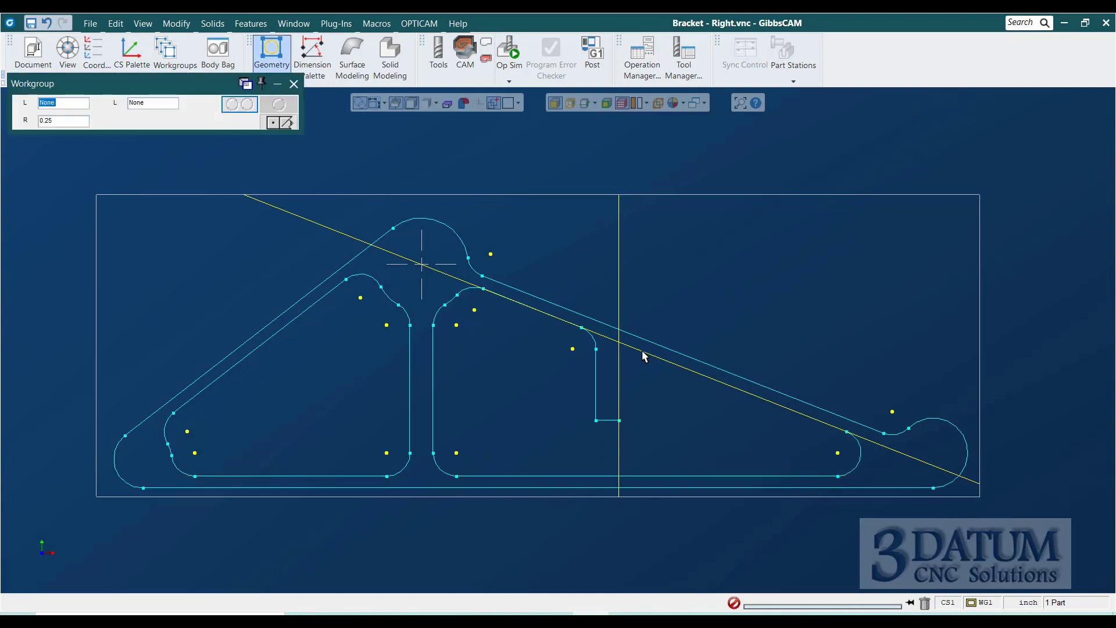
left_click(621, 374)
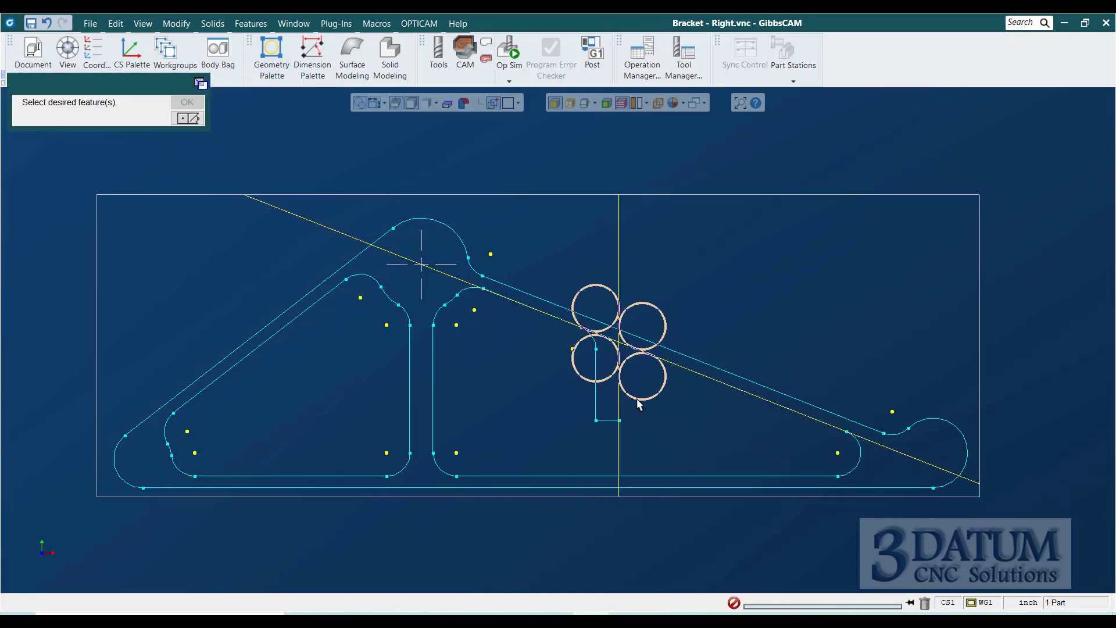
left_click(643, 412)
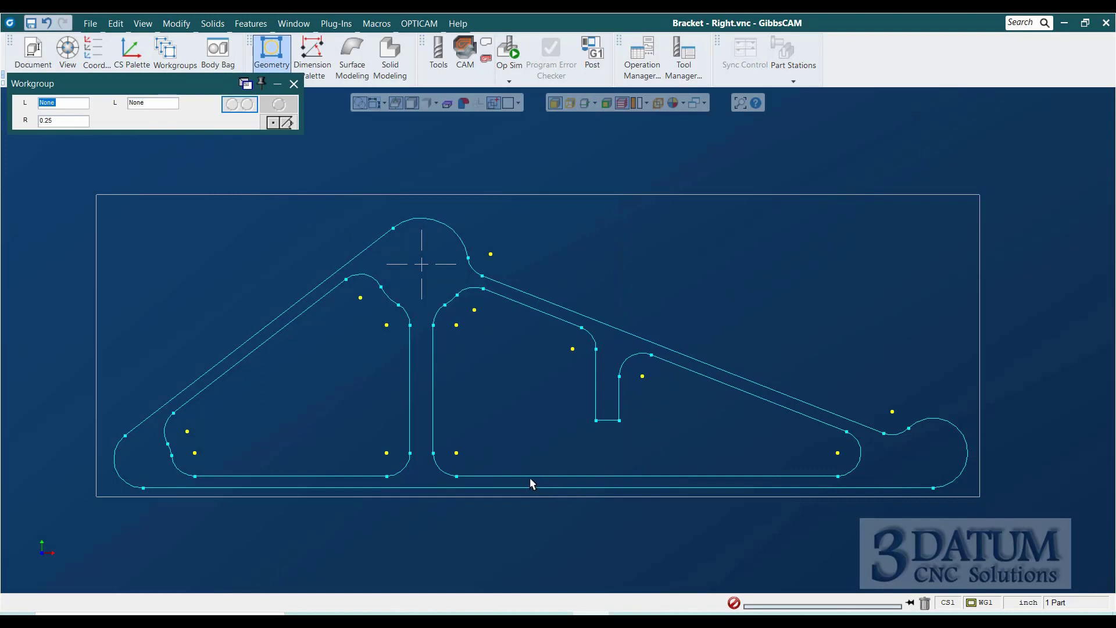
left_click(278, 124)
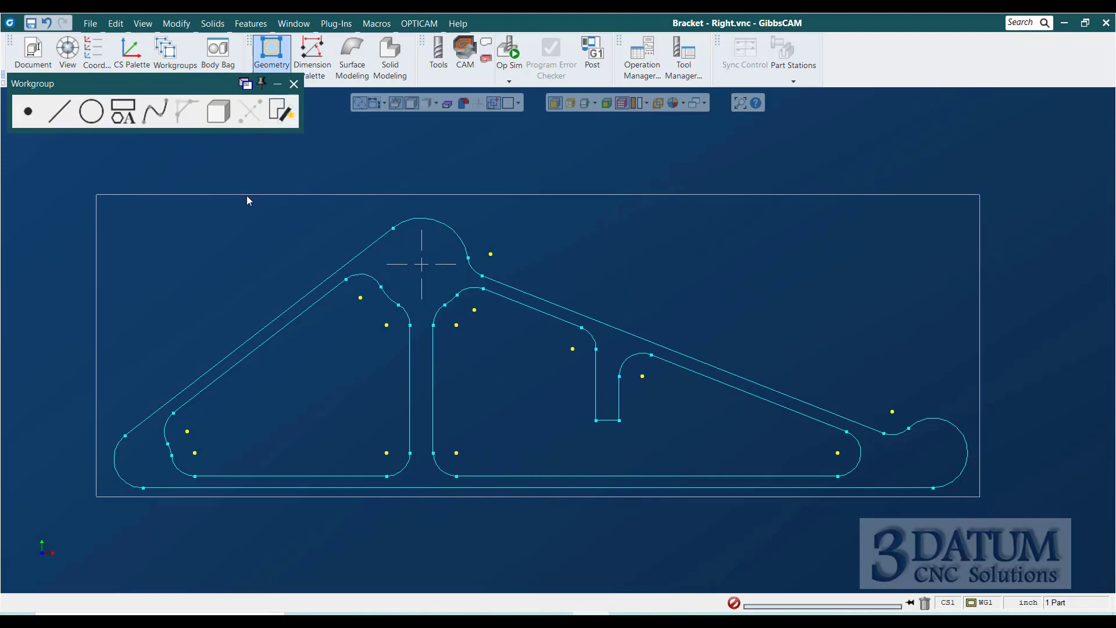
Step: In Geometry Expert, enter a vertical line at X -1, horizontal at Y -1.675, vertical at X -2
left_click(283, 113)
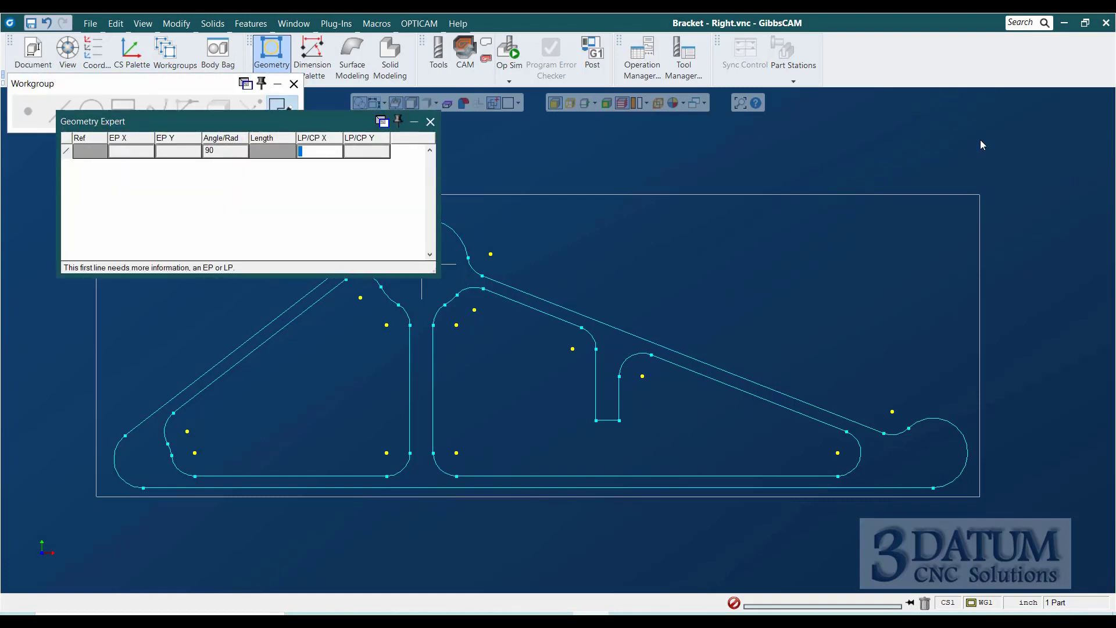
type("-1")
key("Return")
type("180")
key("Tab")
key("Tab")
key("Tab")
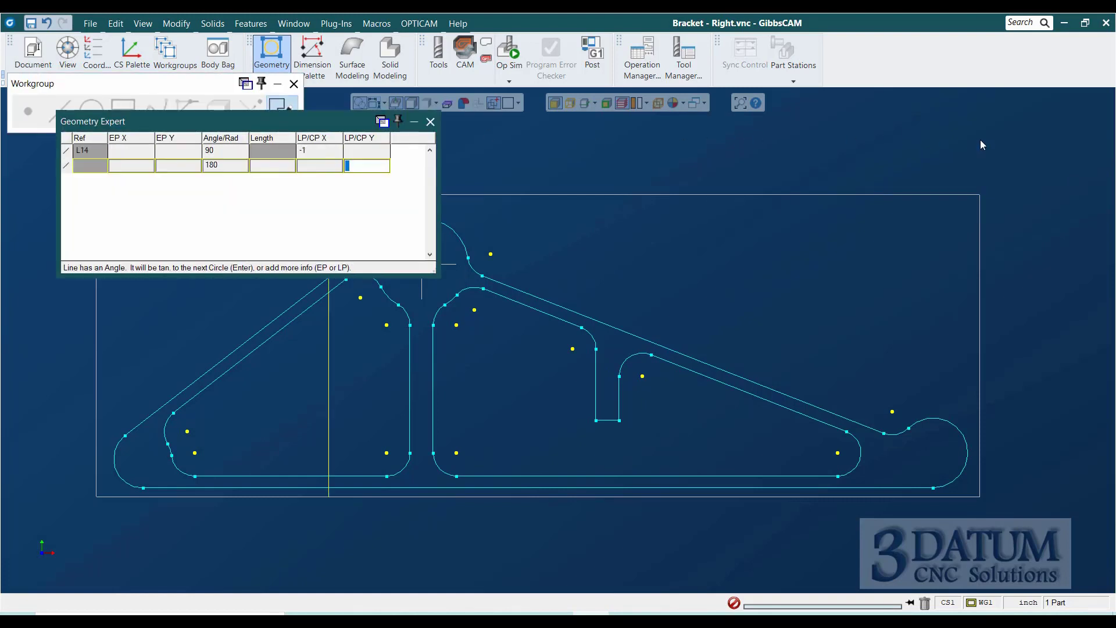
type("-")
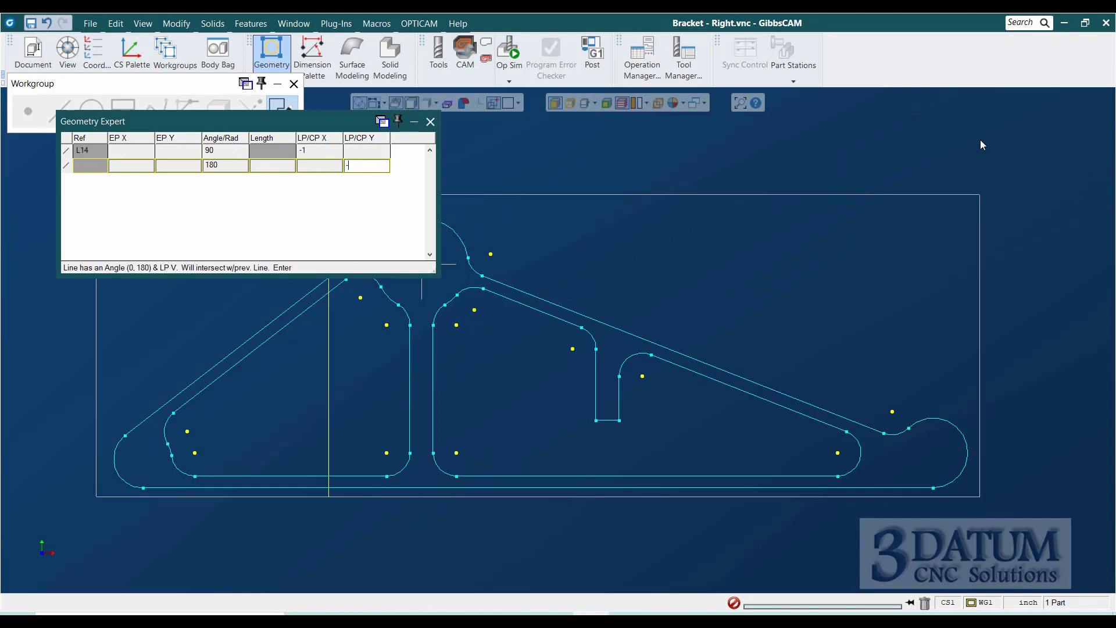
type("1.675")
key("Return")
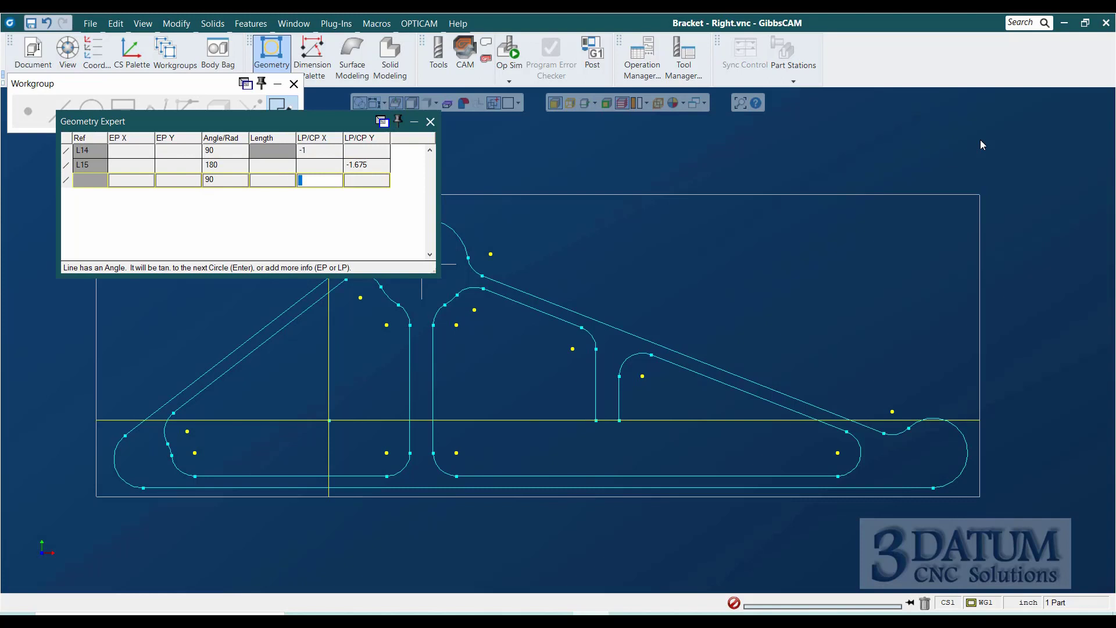
type("-2")
key("Return")
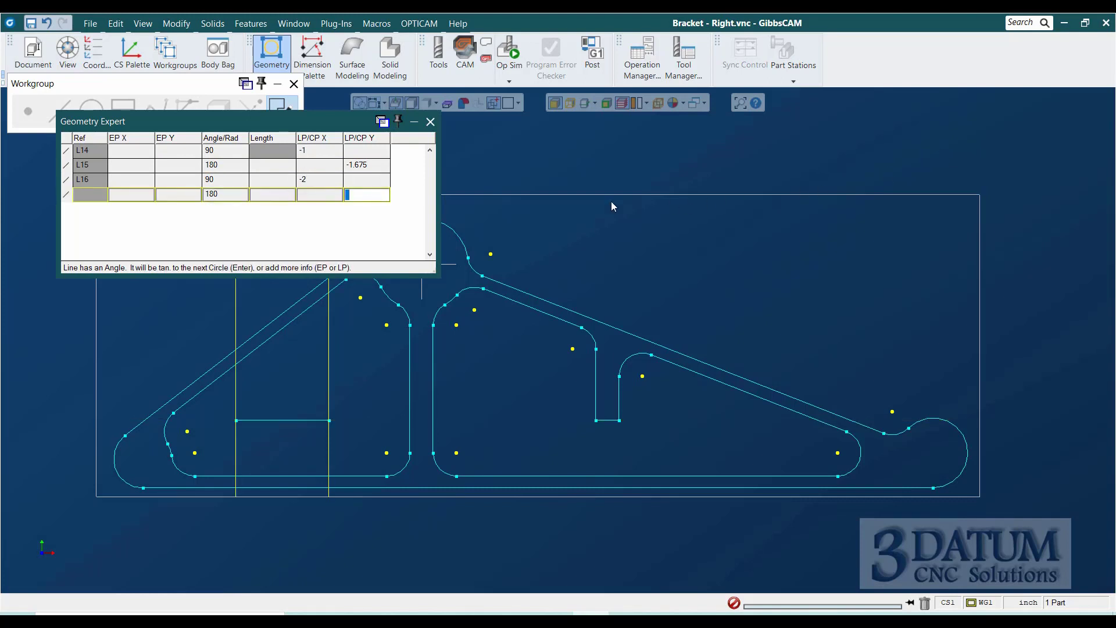
Step: Add a 10° line through (-1, -1.425), end the list with a point row, and close
left_click(230, 194)
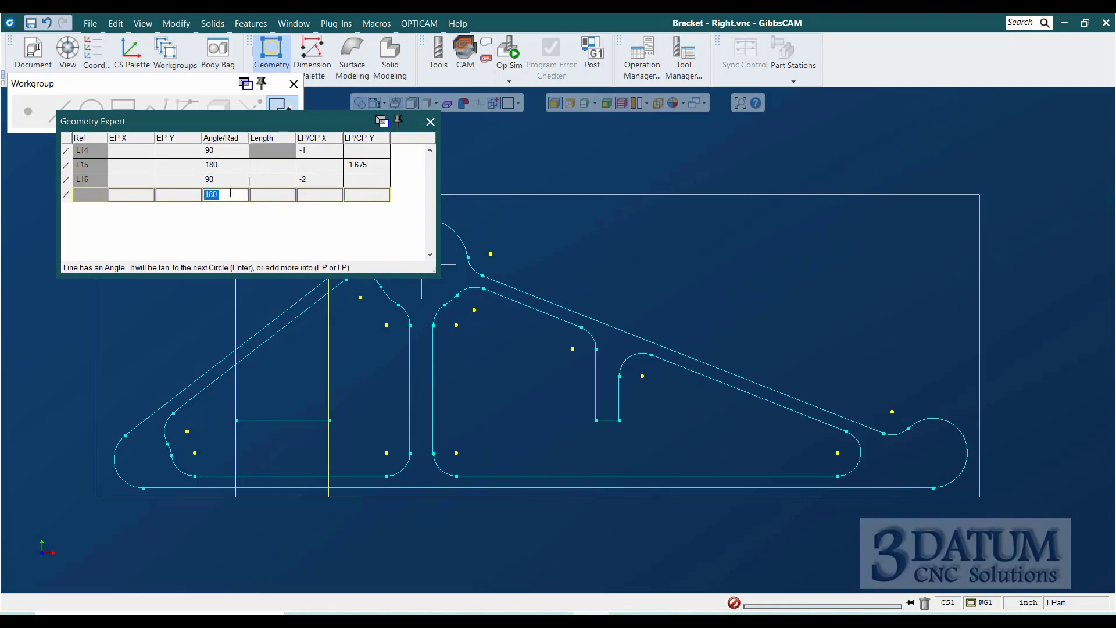
type("10")
left_click(317, 195)
type("-1")
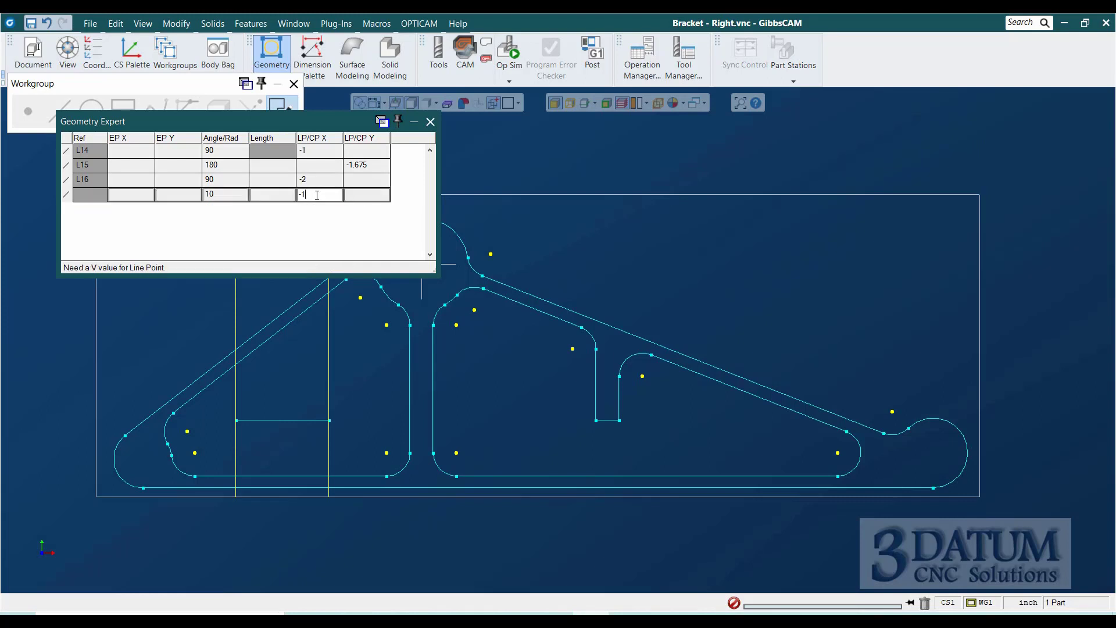
key("Tab")
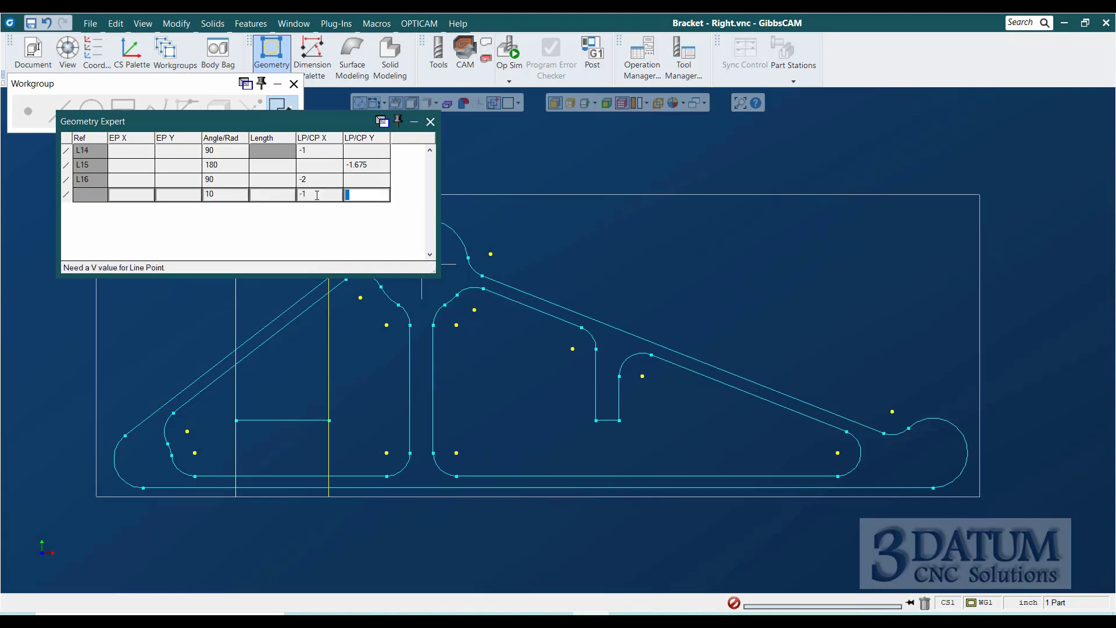
type("-")
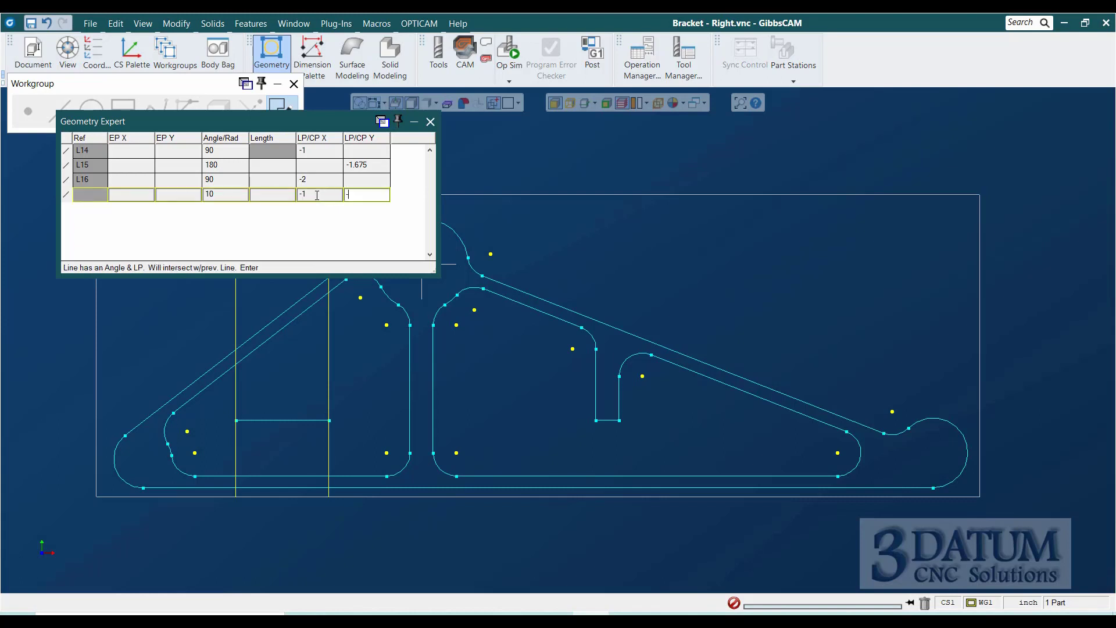
type("1.425")
key("Return")
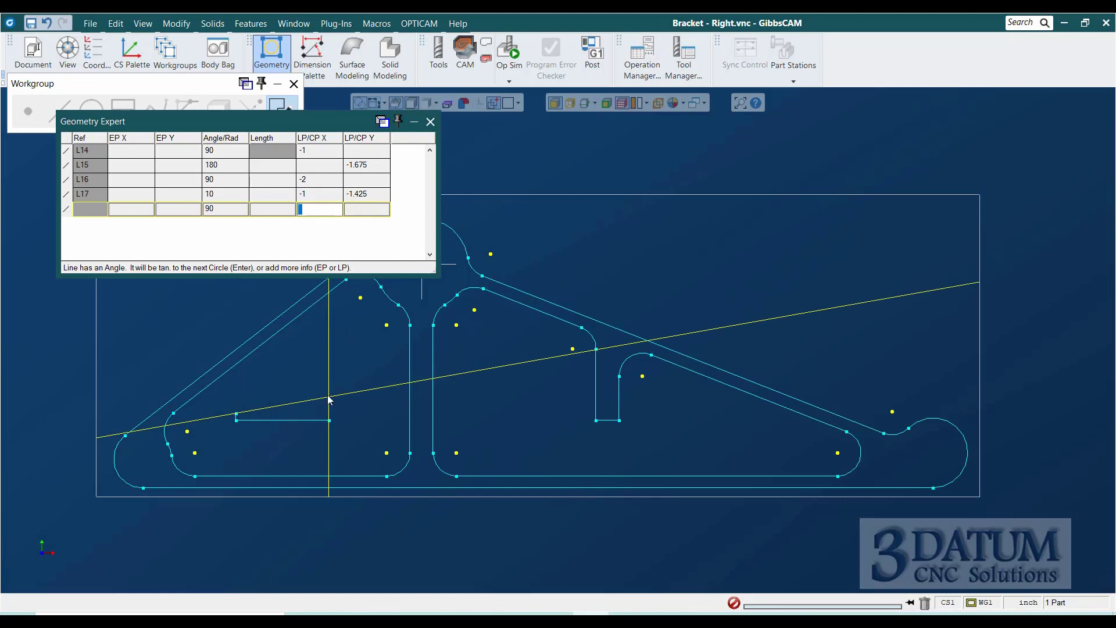
left_click(67, 211)
left_click(180, 214)
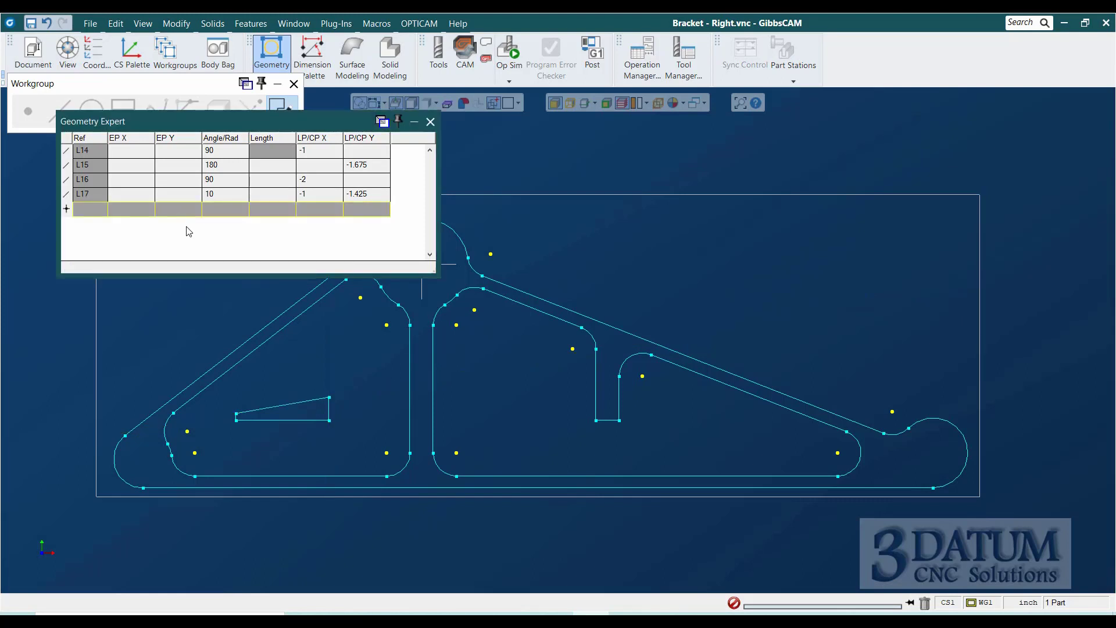
left_click(431, 121)
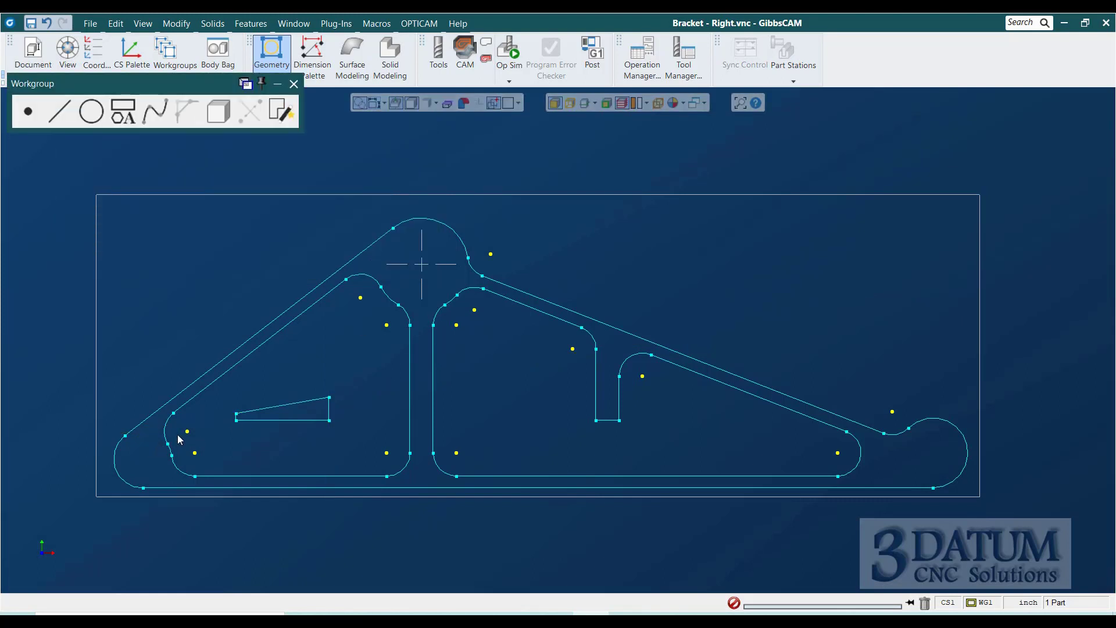
Step: Place points at (-1.308, -1.58) and (-1.09, -1.56) inside the triangular slot
left_click(24, 107)
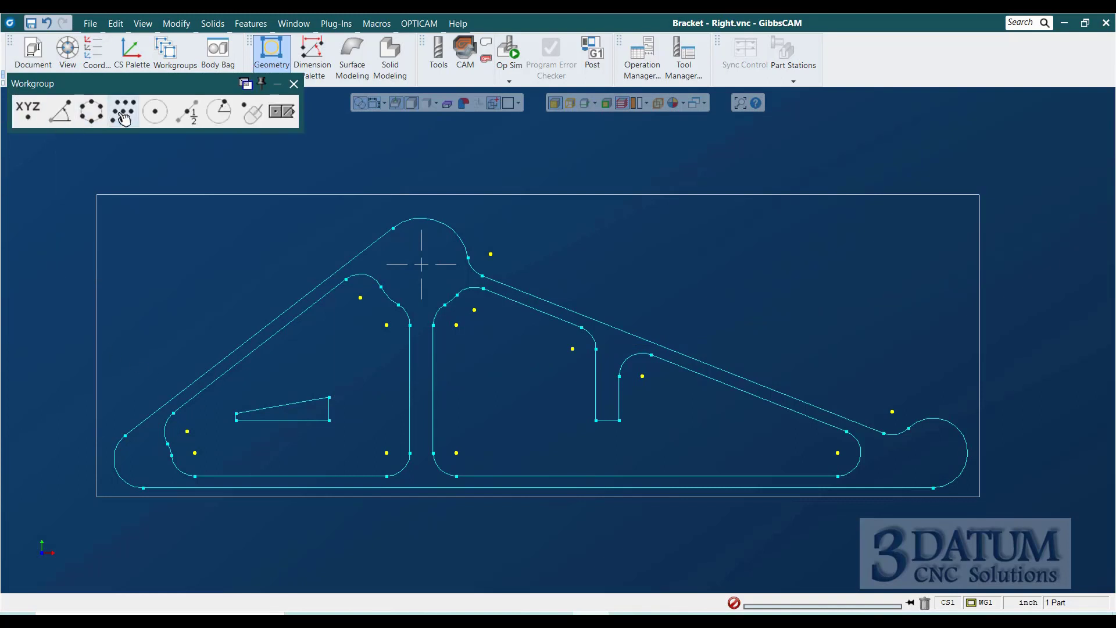
left_click(30, 112)
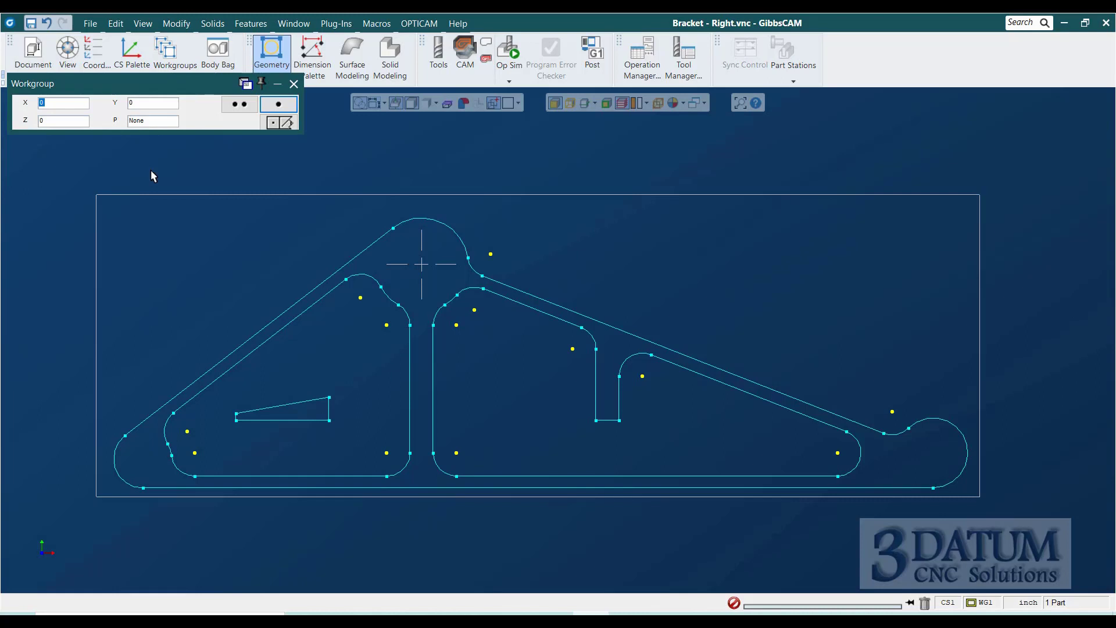
type("-1.308")
key("Tab")
type("-1.58")
key("Return")
type("-1.09")
key("Tab")
type("-1.56")
key("Return")
Step: Place a point at X 2, Y -0.785 beside the right pocket
type("2")
key("Tab")
type("-0.785")
key("Return")
left_click(273, 123)
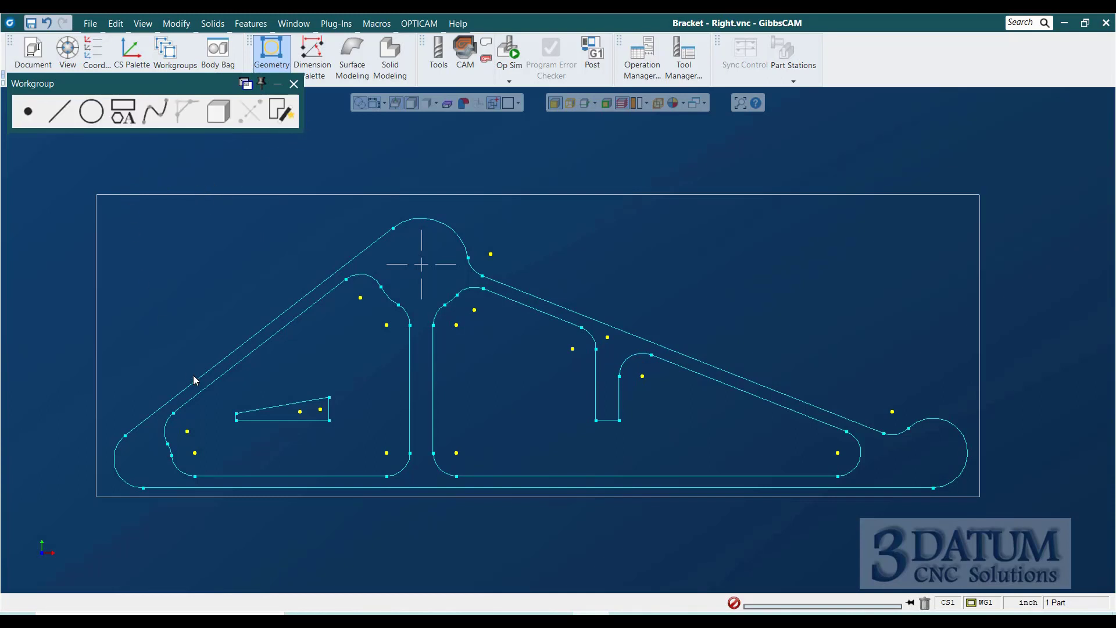
Step: Create centre points of the lower-left and right end arcs
left_click(28, 116)
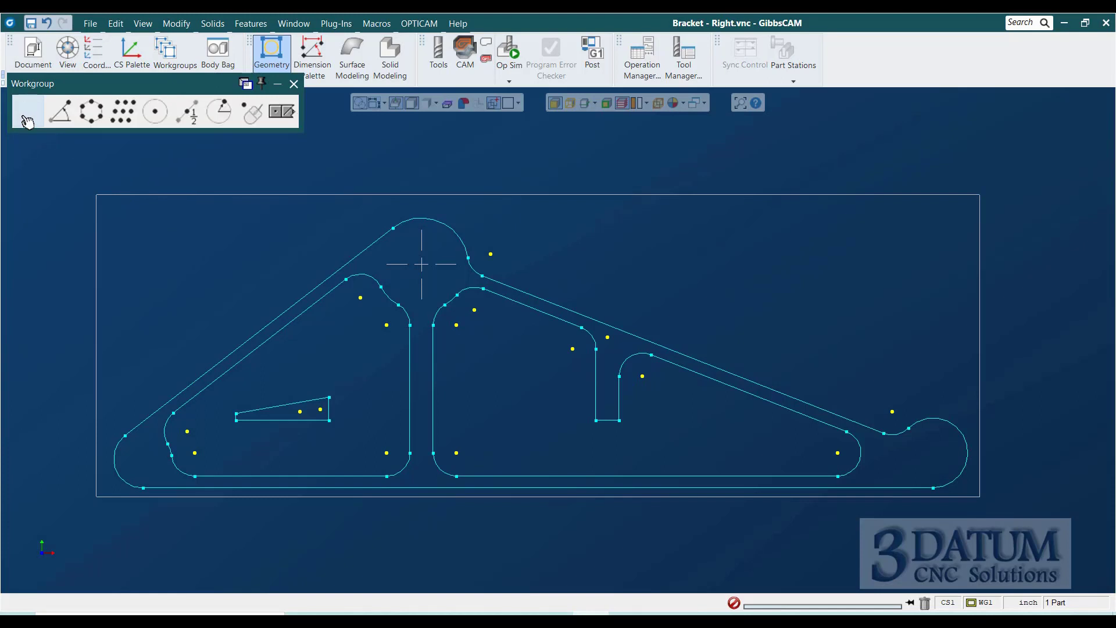
left_click(155, 116)
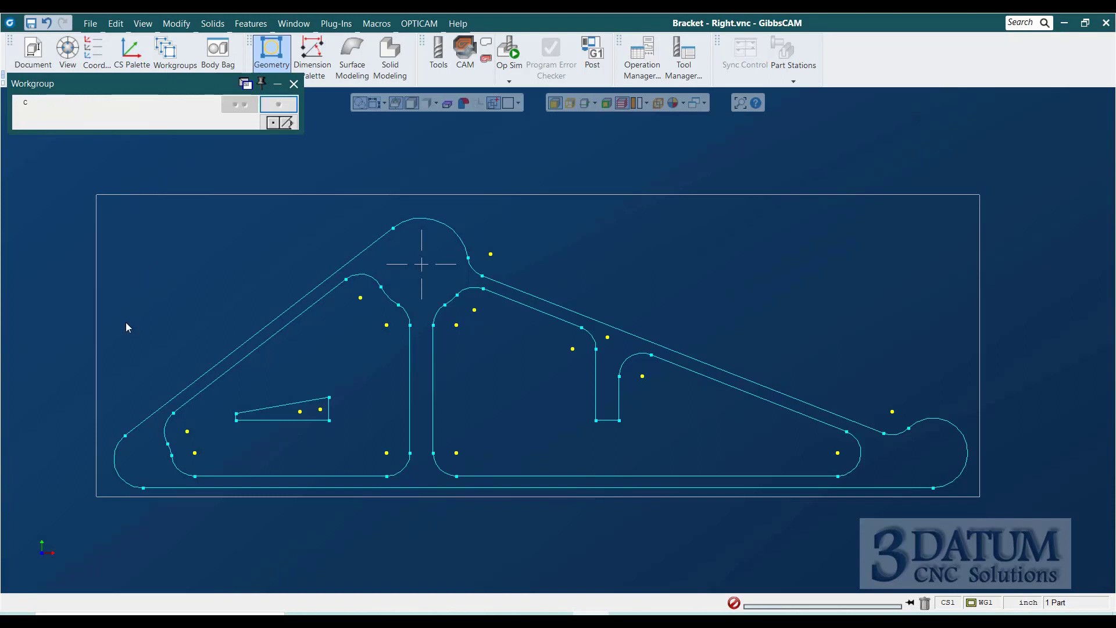
left_click(123, 473)
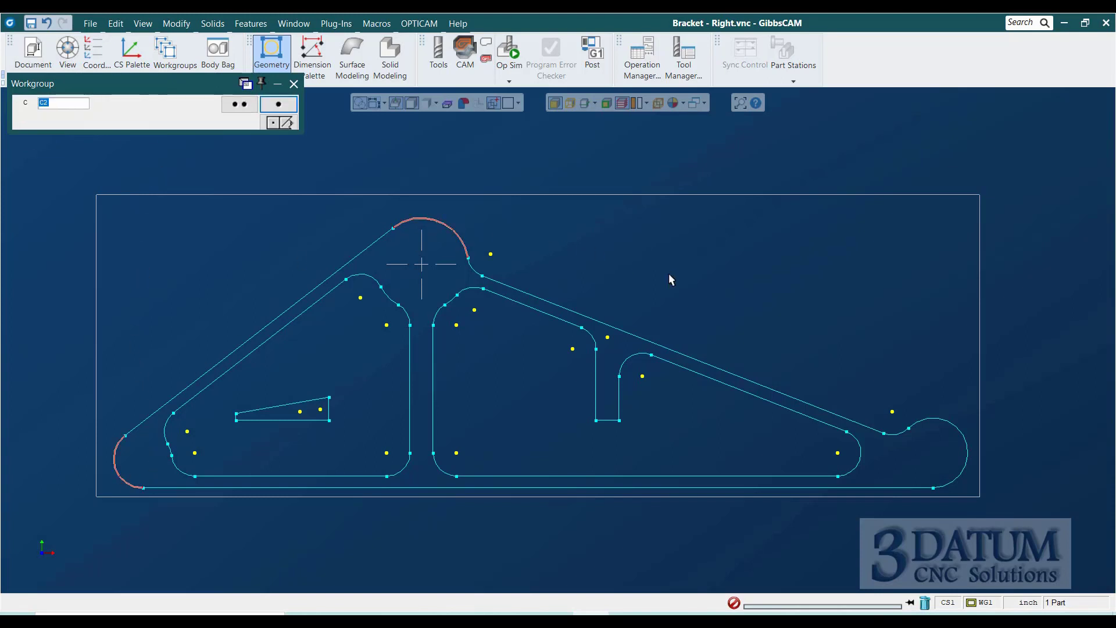
left_click(932, 422)
key("Return")
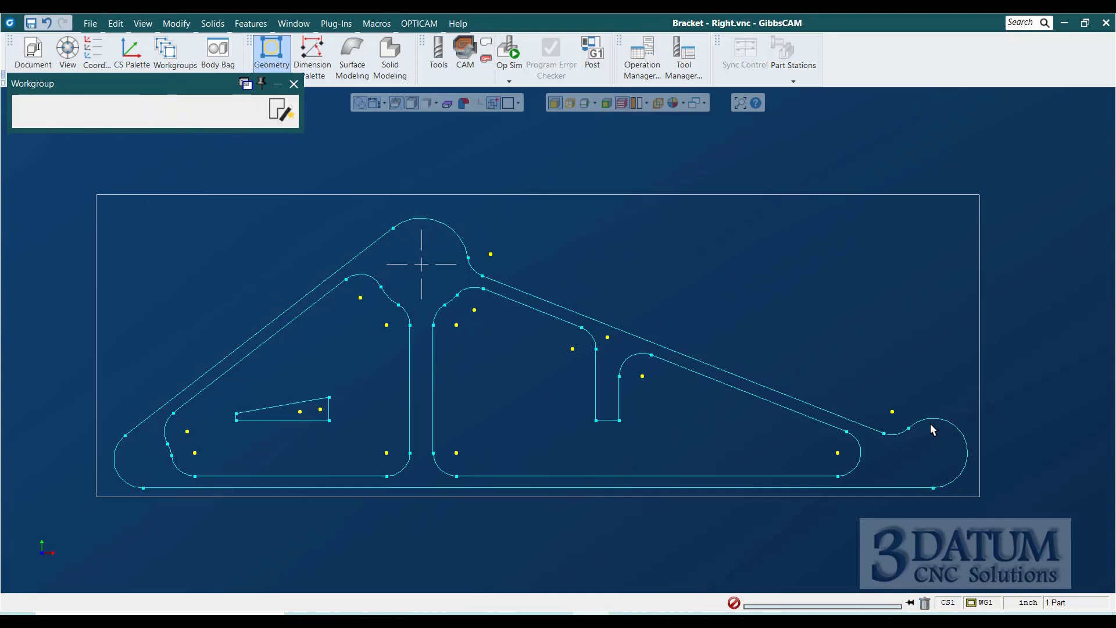
Step: Draw holes of radius 0.1875 at the left end, 0.375 at the top, 0.25 at the right end
left_click(92, 111)
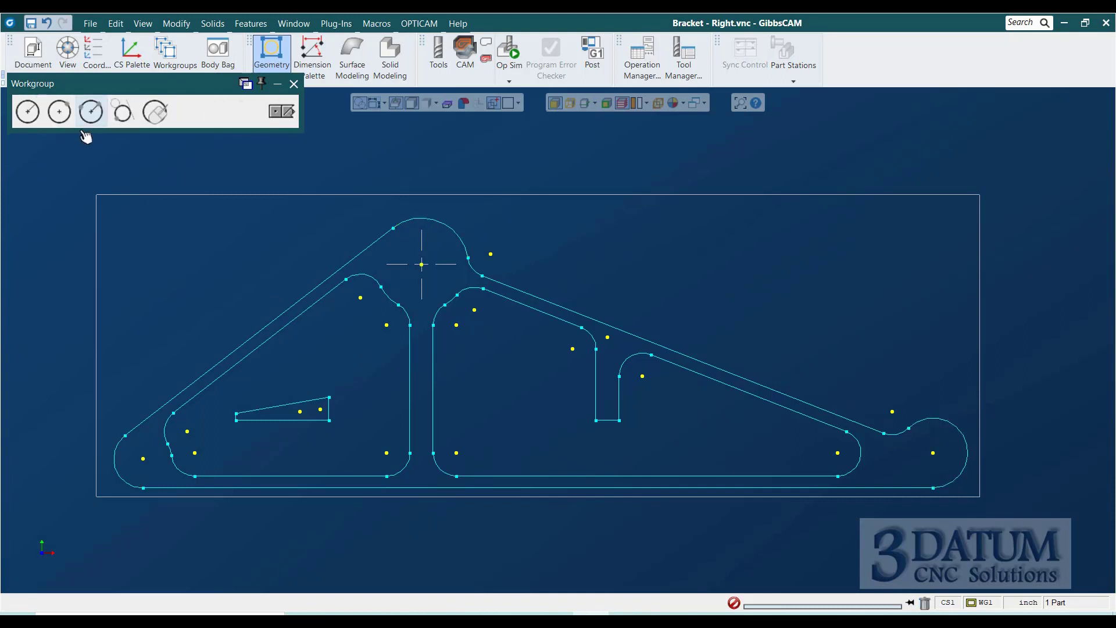
left_click(143, 459)
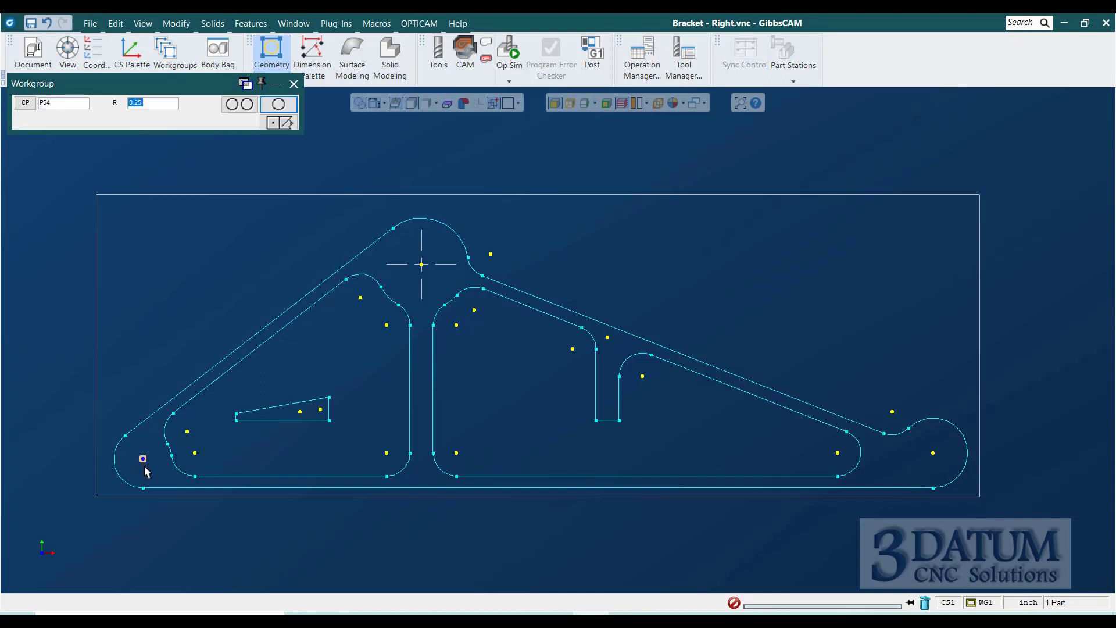
type(".1875")
key("Return")
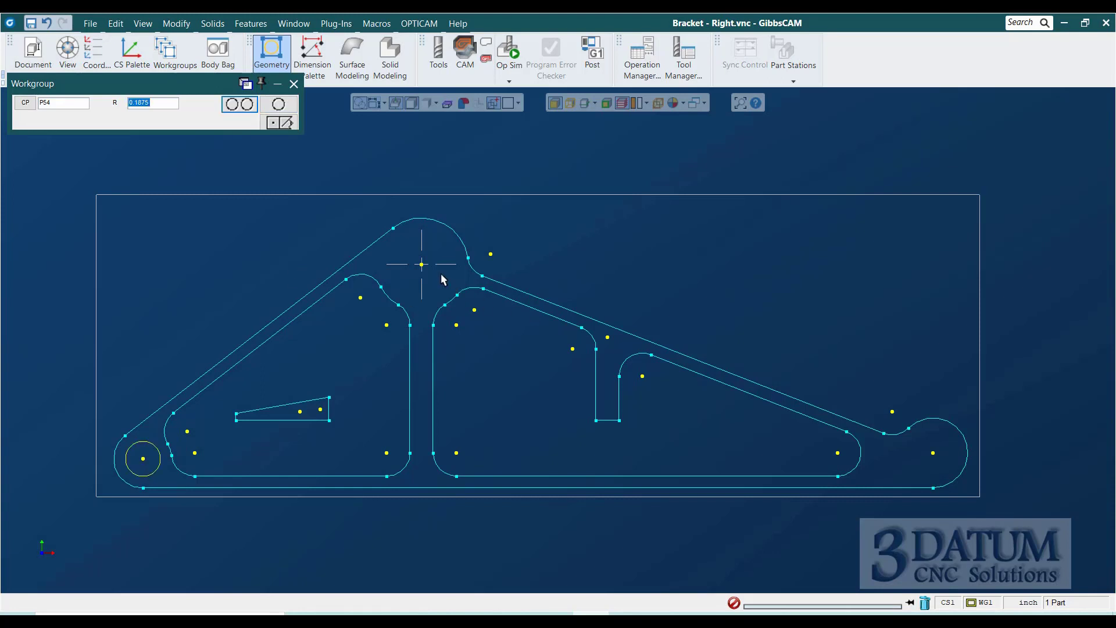
left_click(422, 265)
type("0.375")
key("Return")
left_click(933, 452)
type("0.25")
key("Return")
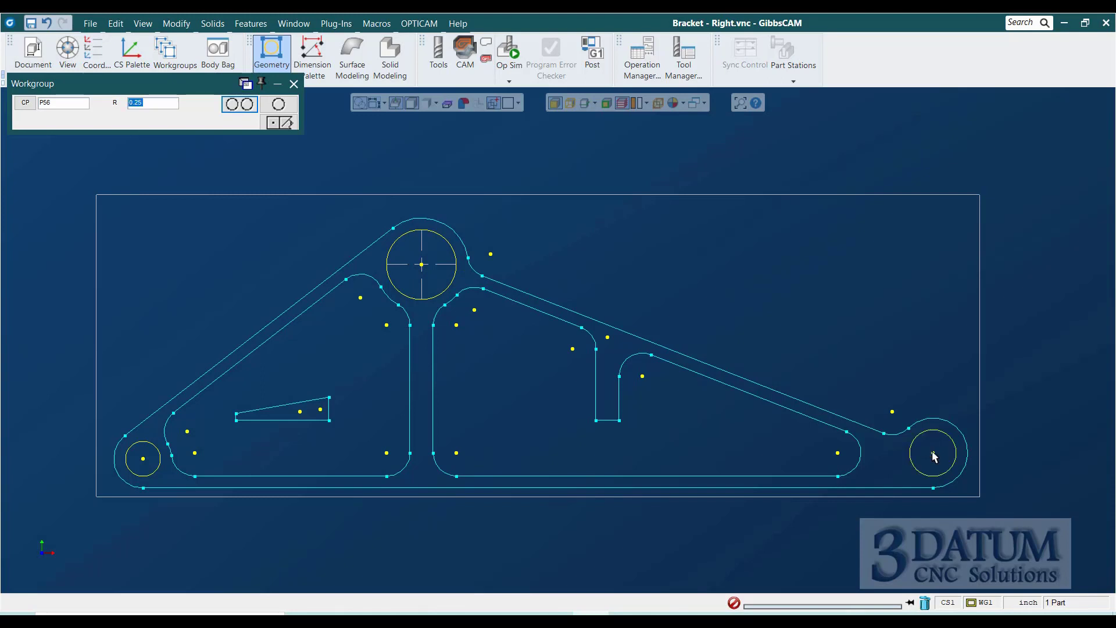
Step: Draw 0.0625-radius circles at the two slot points and the point above the right pocket
left_click(300, 412)
left_click(320, 410, "shift")
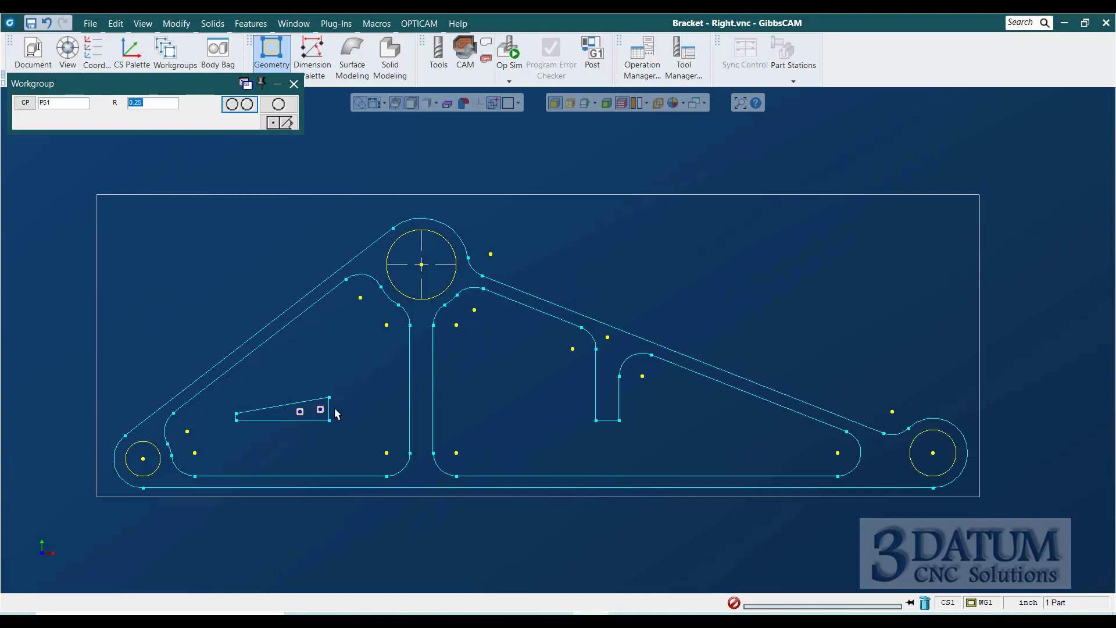
left_click(608, 337, "shift")
type("0.0625")
key("Return")
left_click(280, 122)
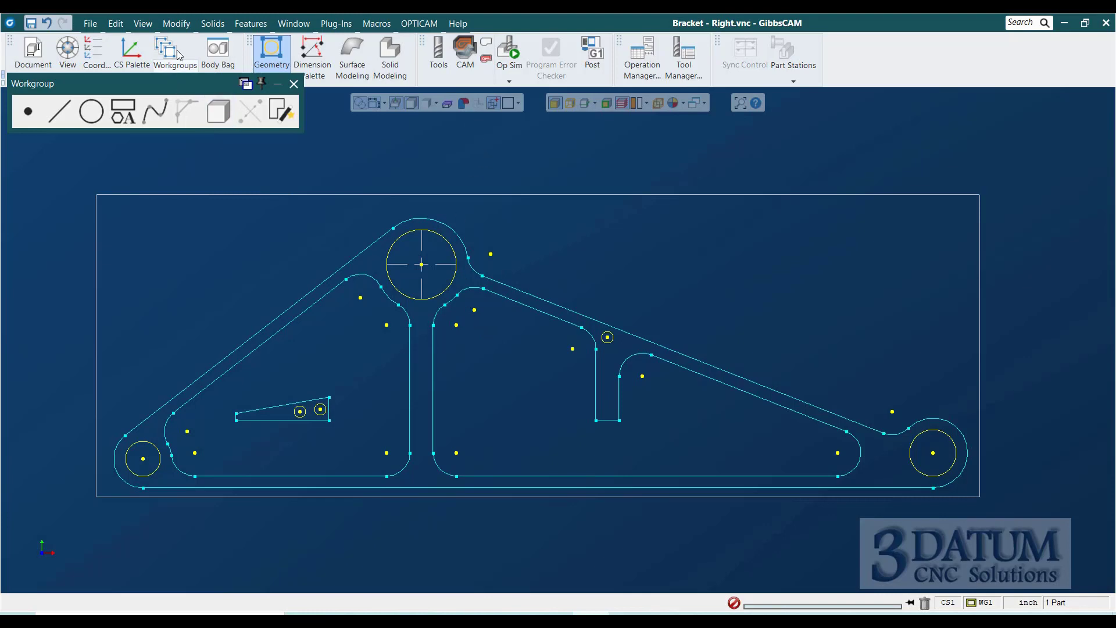
Step: Select all points and delete them, then undo because the outline was removed too
left_click(142, 23)
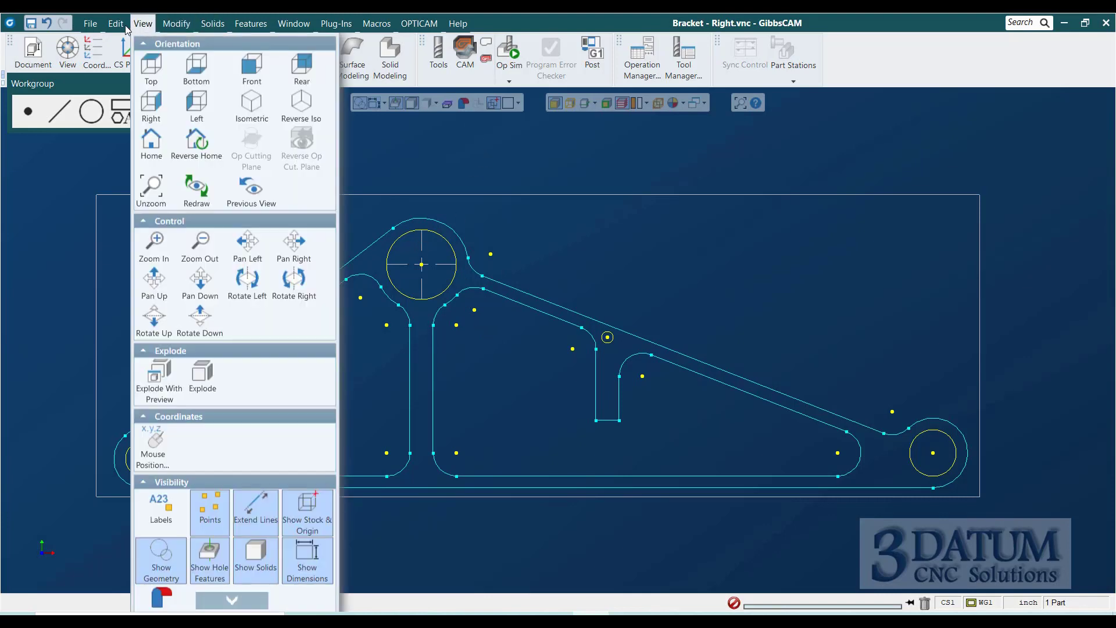
mouse_move(117, 26)
left_click(156, 219)
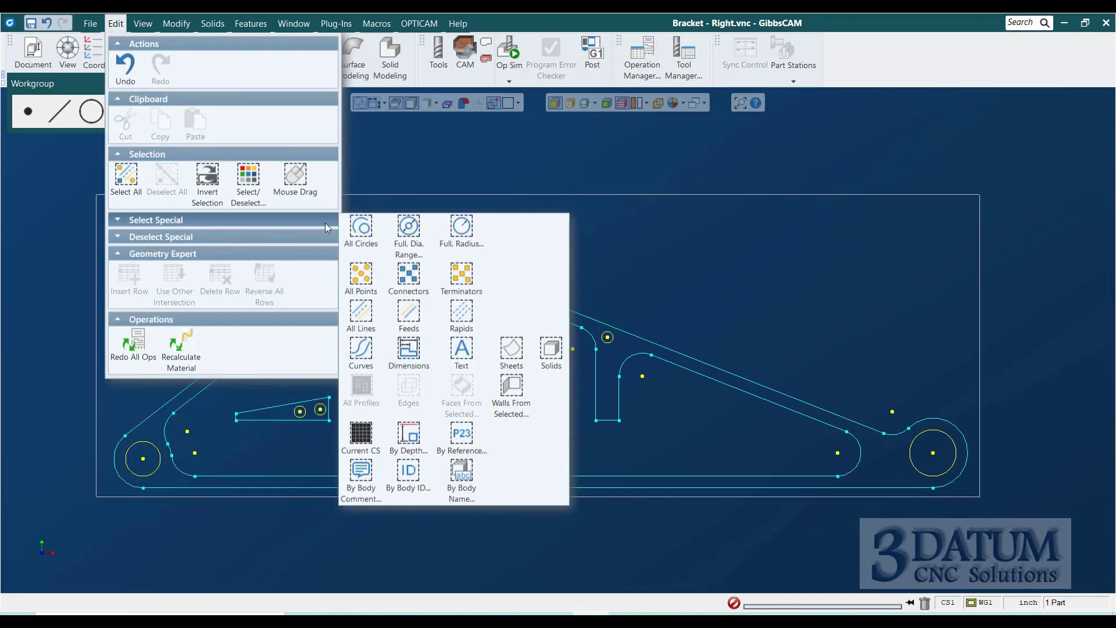
left_click(359, 291)
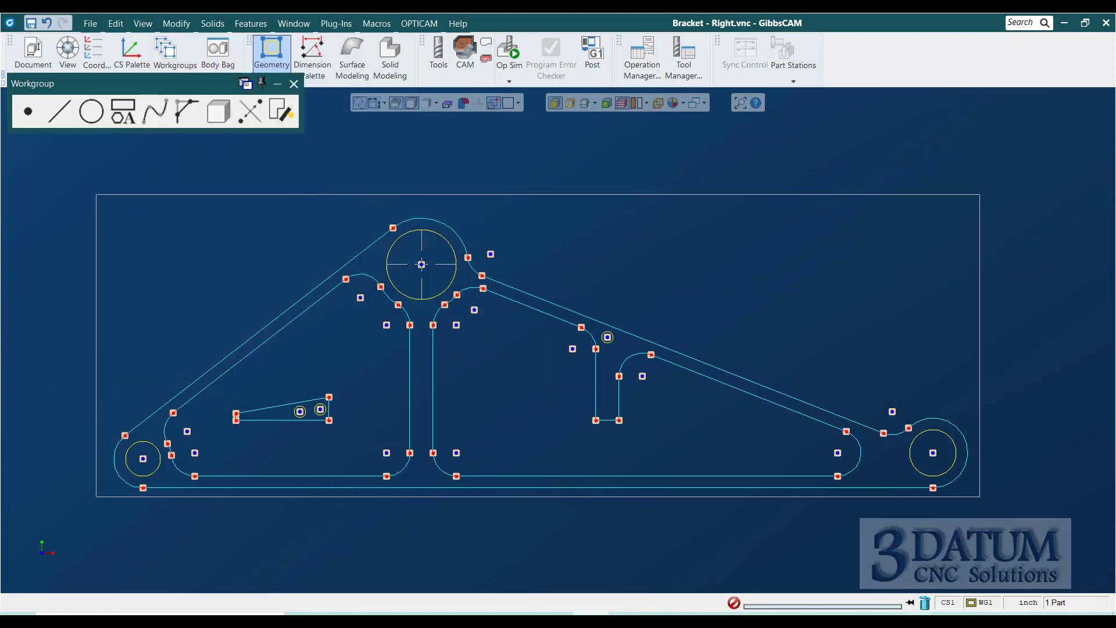
left_click(925, 603)
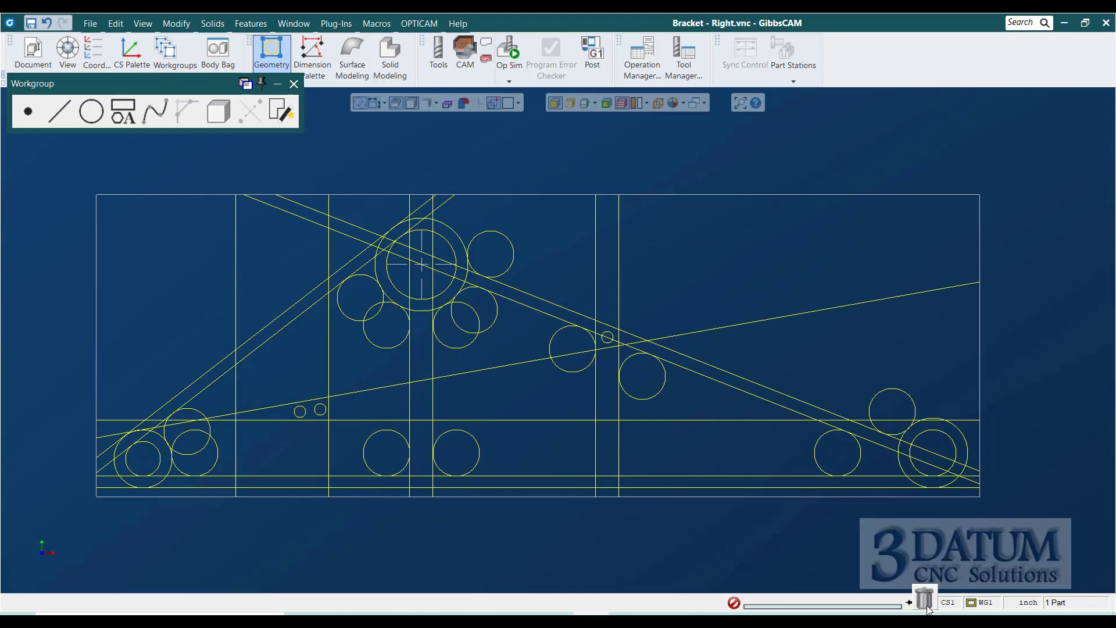
key("ctrl+z")
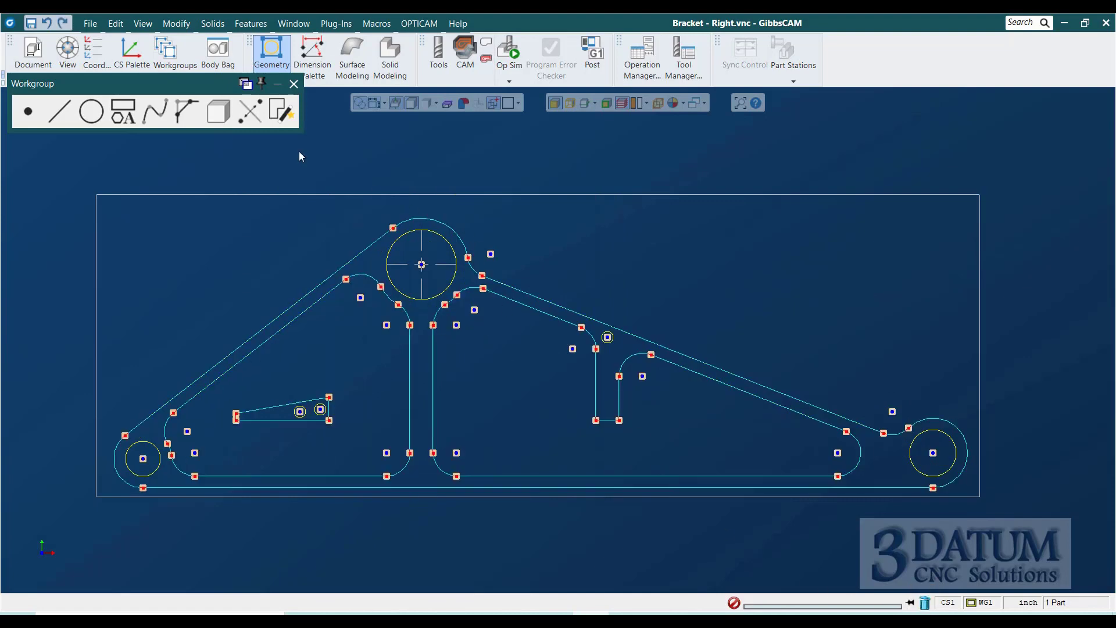
Step: Deselect the connector points and delete only the remaining loose points
left_click(115, 23)
mouse_move(153, 240)
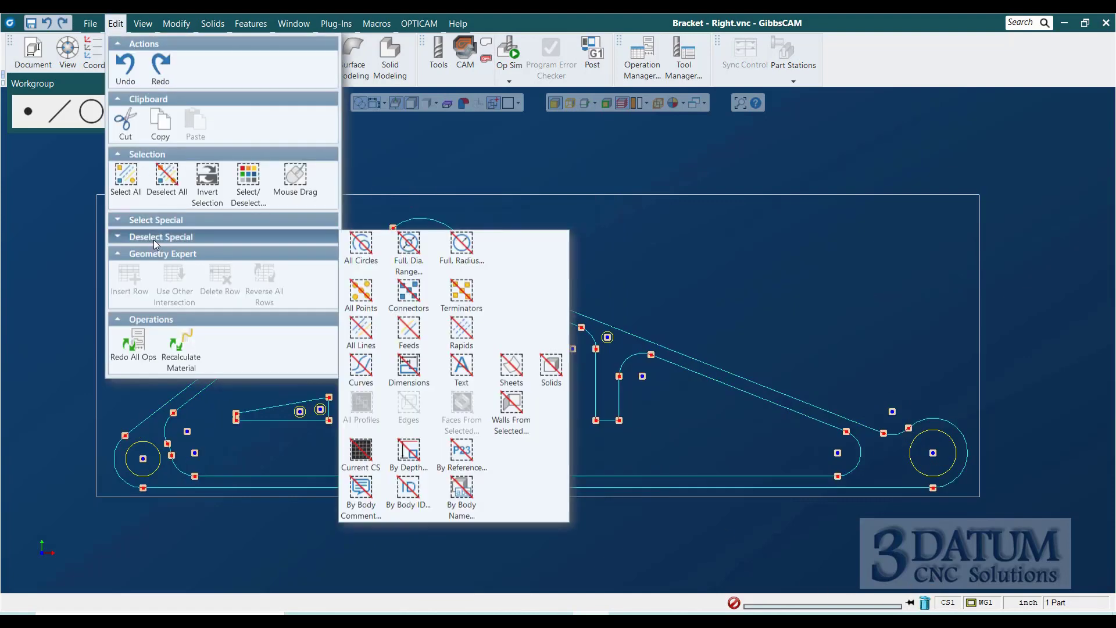
left_click(409, 291)
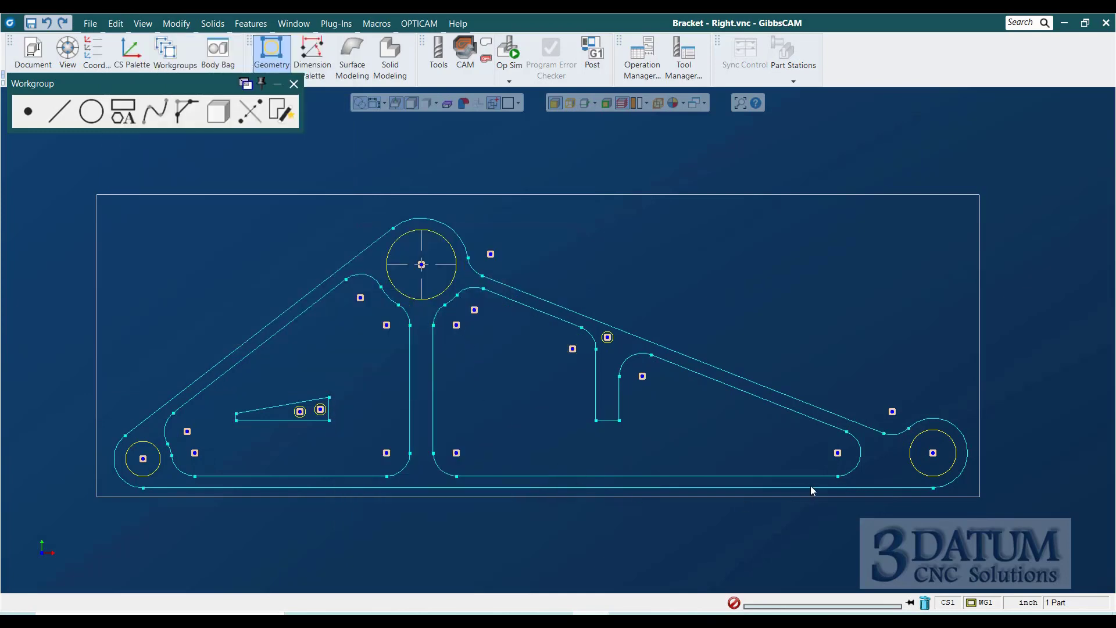
left_click(925, 603)
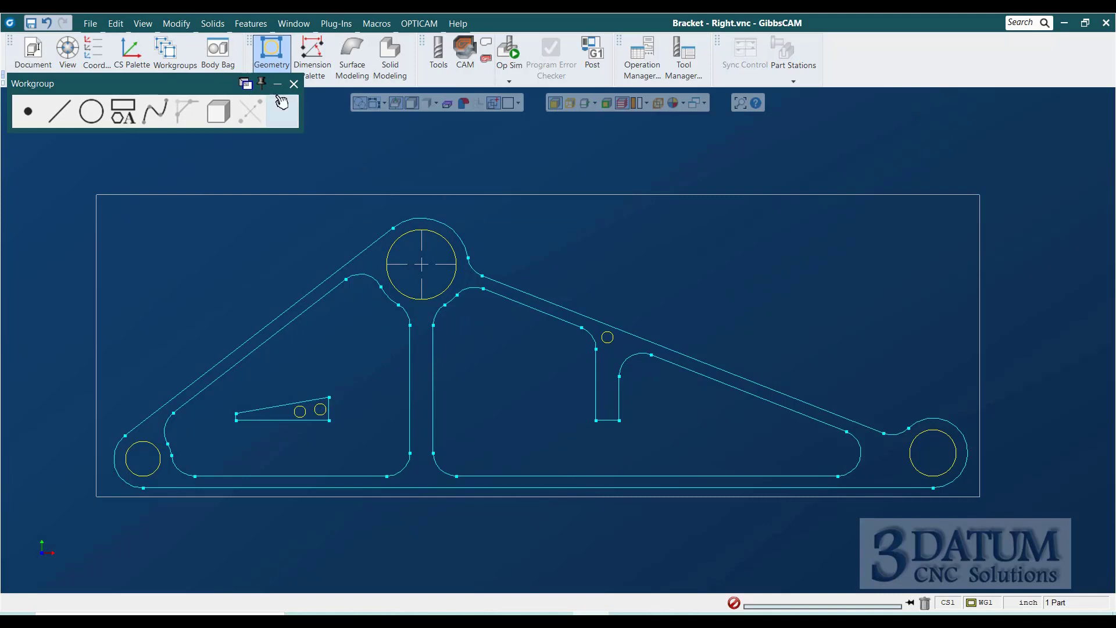
left_click(176, 24)
mouse_move(143, 25)
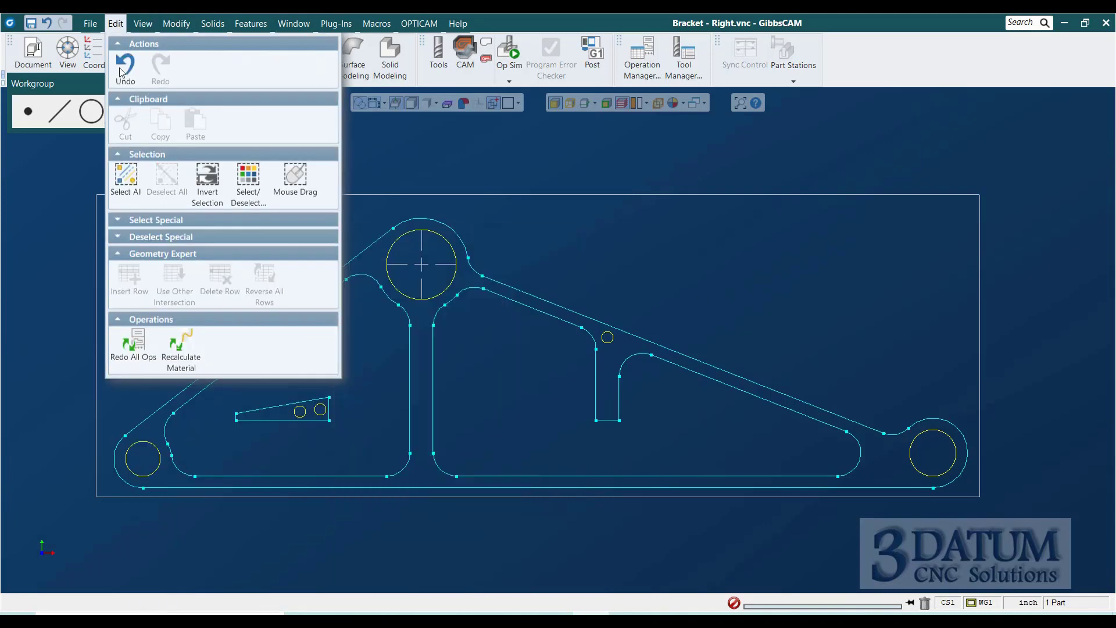
mouse_move(142, 220)
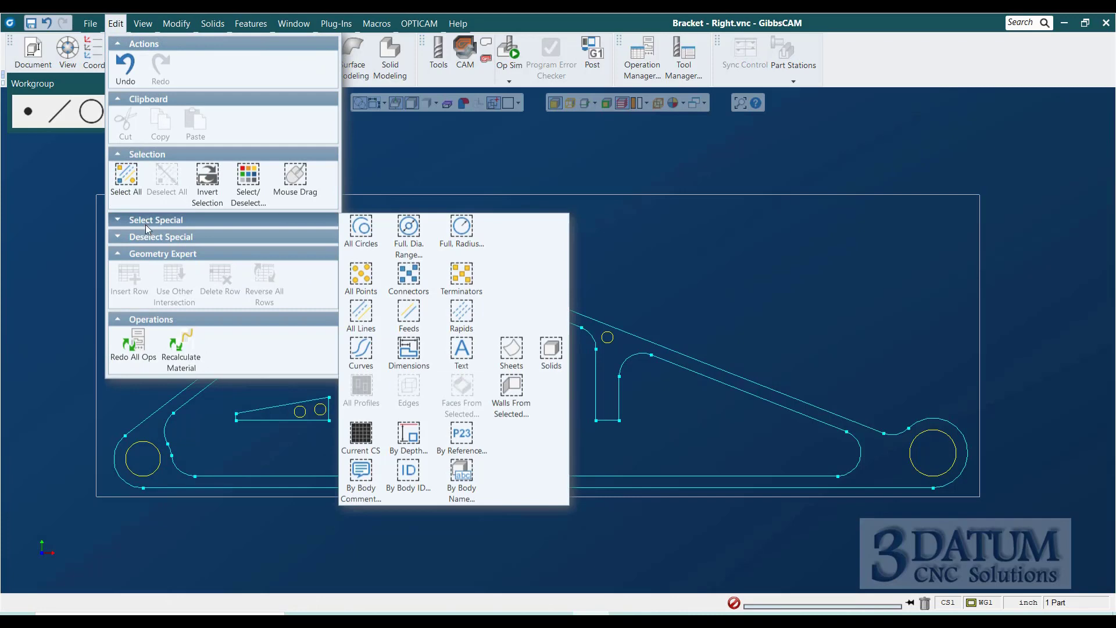
mouse_move(148, 239)
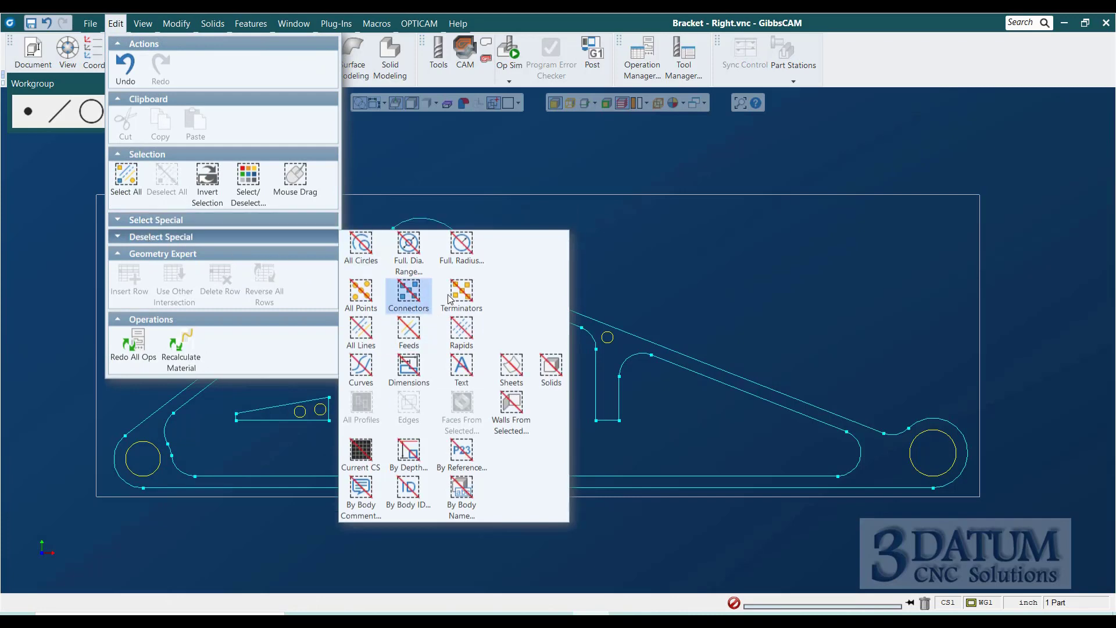
left_click(901, 54)
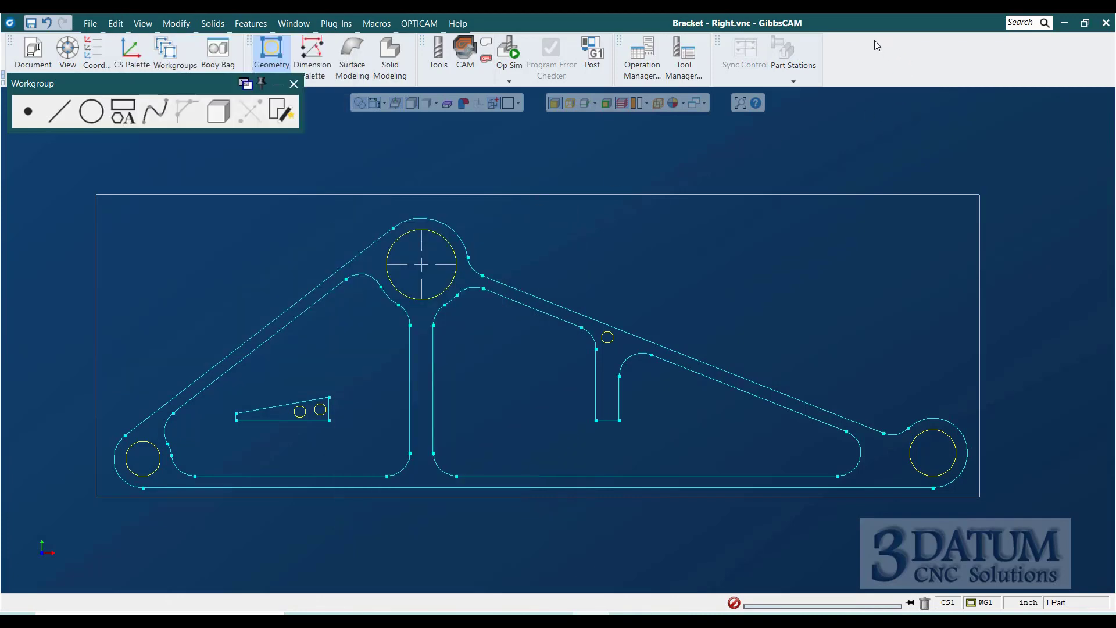